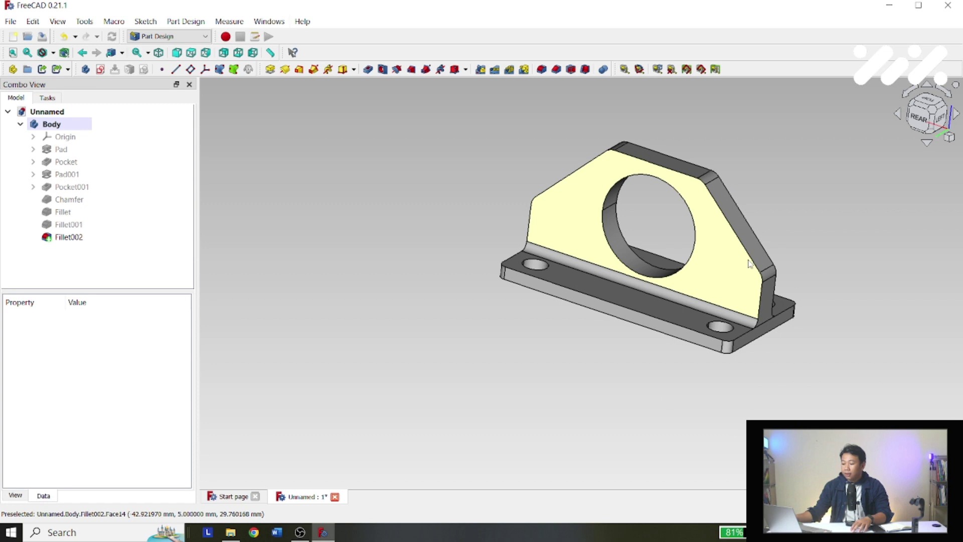
pyautogui.scroll(-2, 691, 273)
pyautogui.scroll(4, 668, 251)
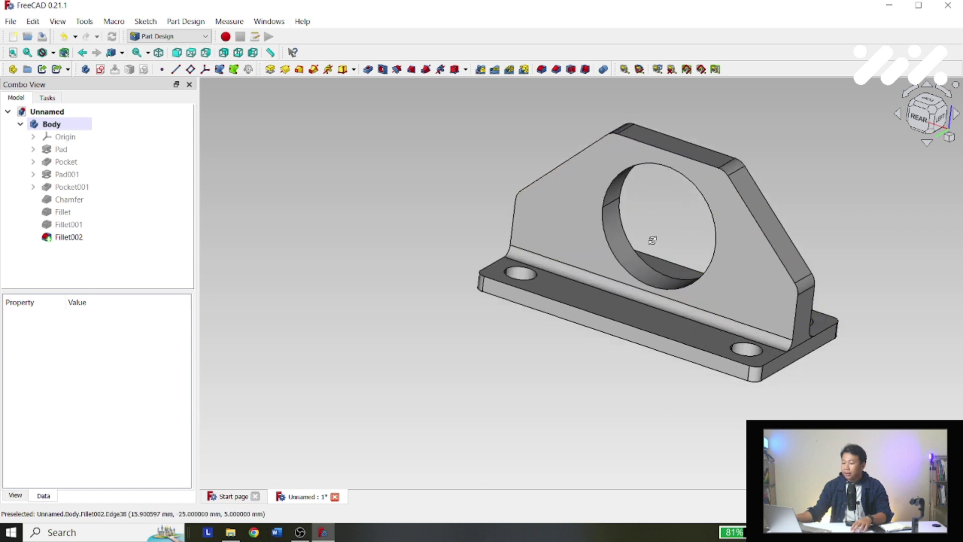
pyautogui.moveTo(670, 243); pyautogui.dragTo(807, 305, button='middle')
pyautogui.moveTo(823, 273); pyautogui.dragTo(778, 272, button='middle')
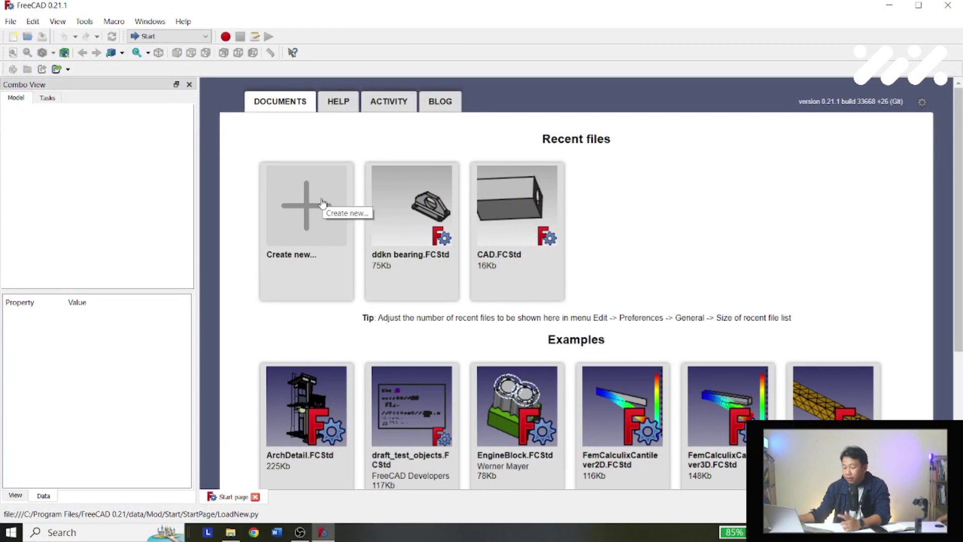
# Create a new empty document.
pyautogui.click(11, 22)
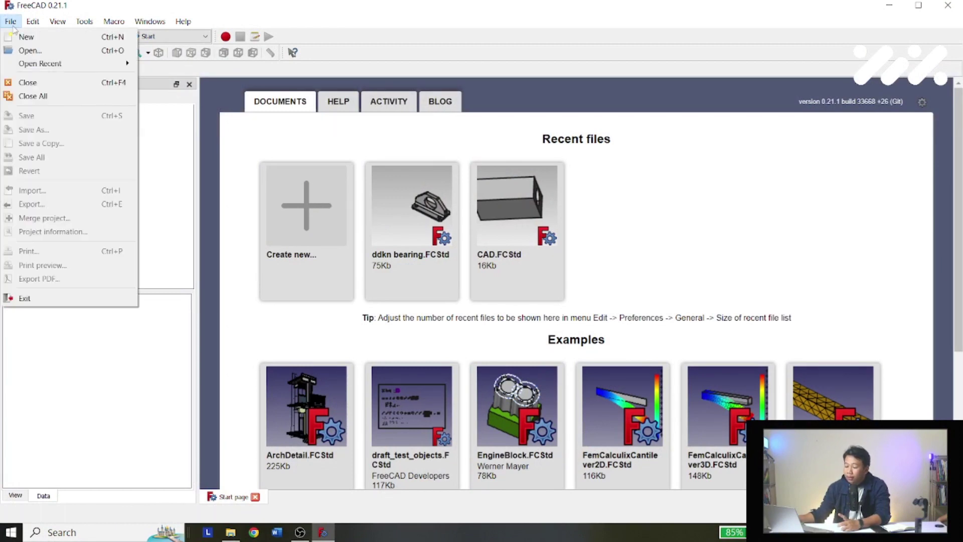
pyautogui.click(38, 37)
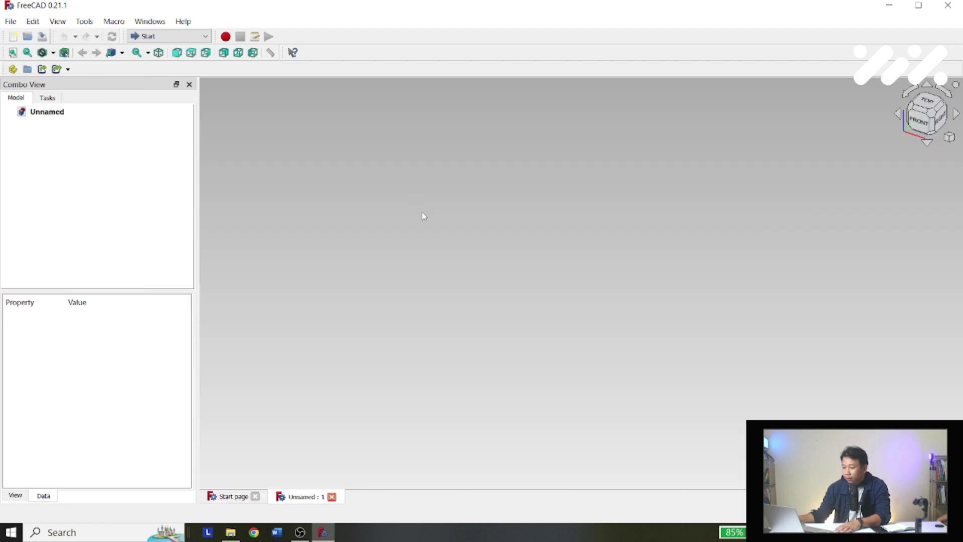
pyautogui.click(49, 114)
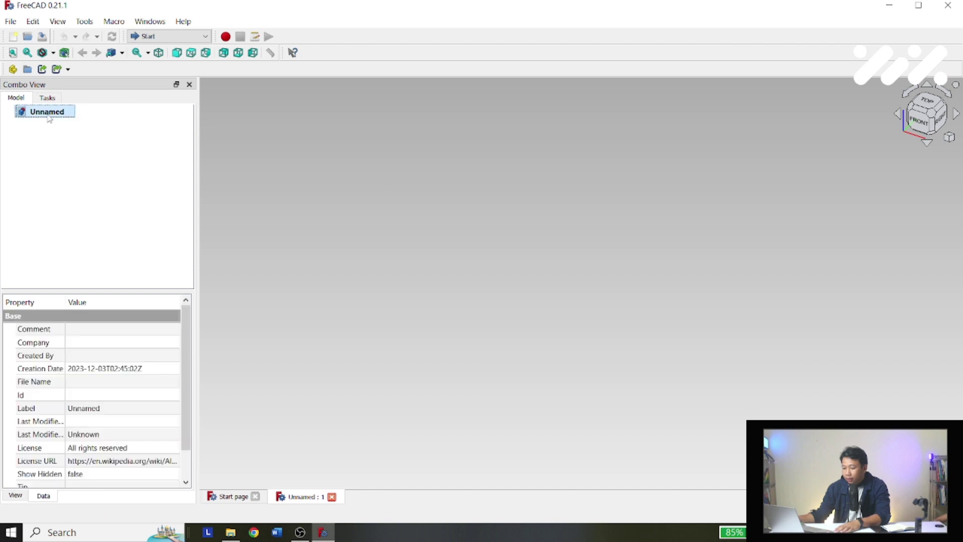
pyautogui.rightClick(47, 115)
pyautogui.click(44, 146)
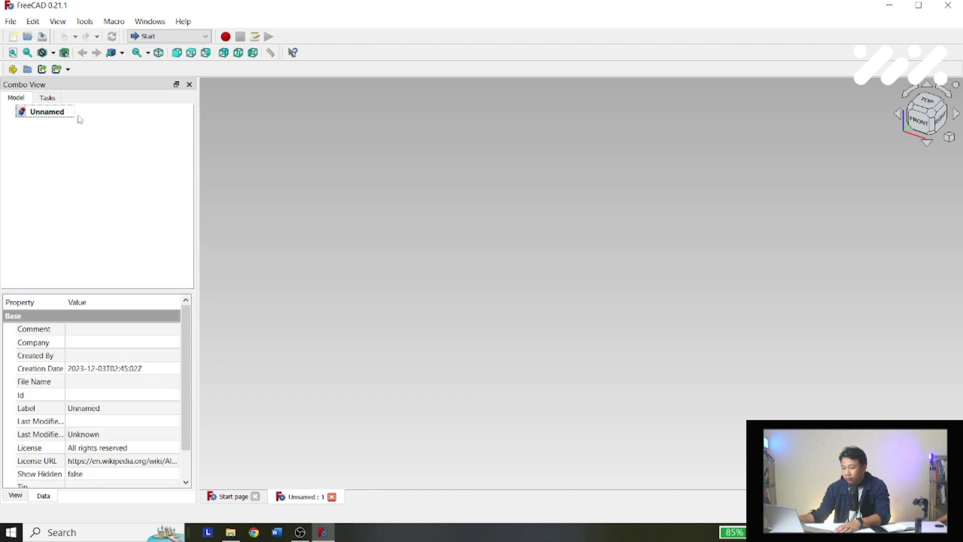
# Switch to the Part Design workbench and create a new body in the document.
pyautogui.click(179, 39)
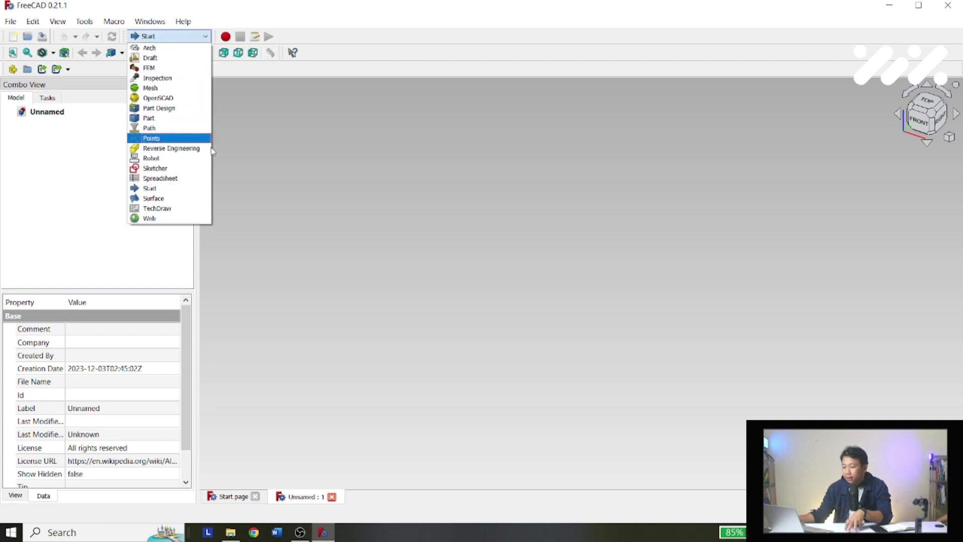
pyautogui.click(173, 108)
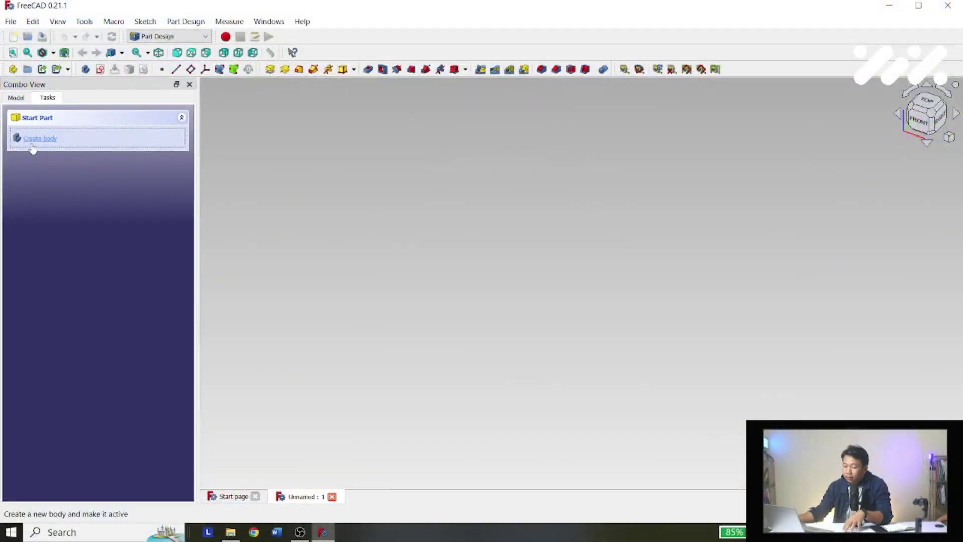
pyautogui.click(32, 145)
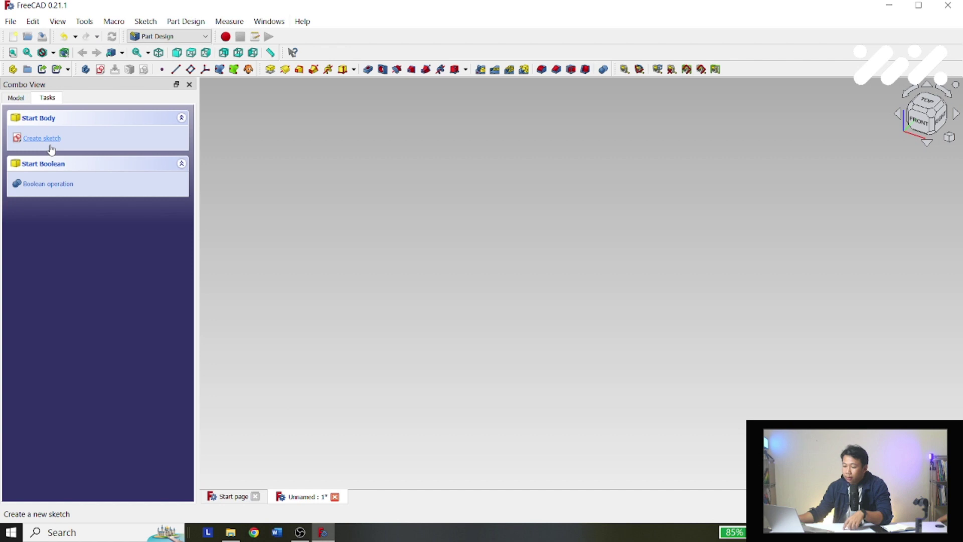
# Start a new sketch of the body on the XY base plane.
pyautogui.click(51, 145)
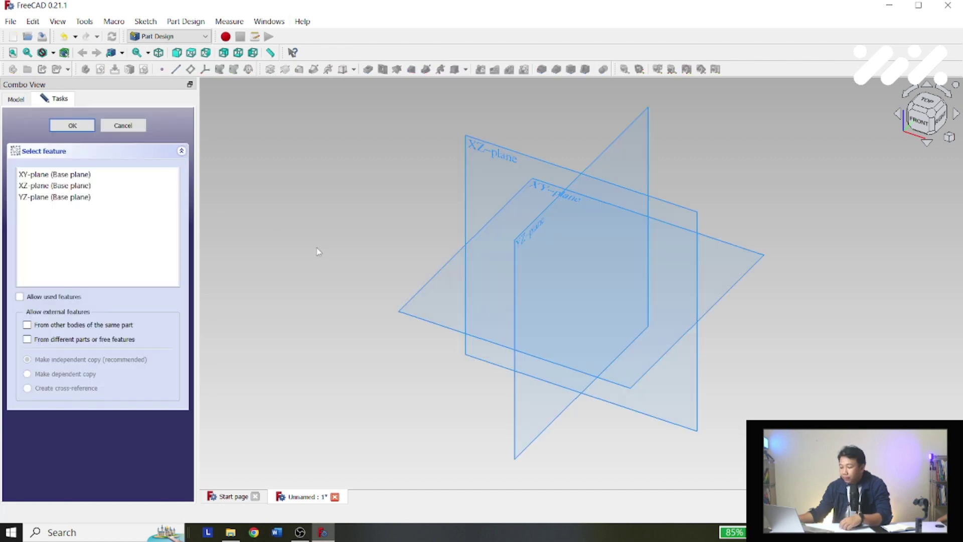
pyautogui.click(55, 196)
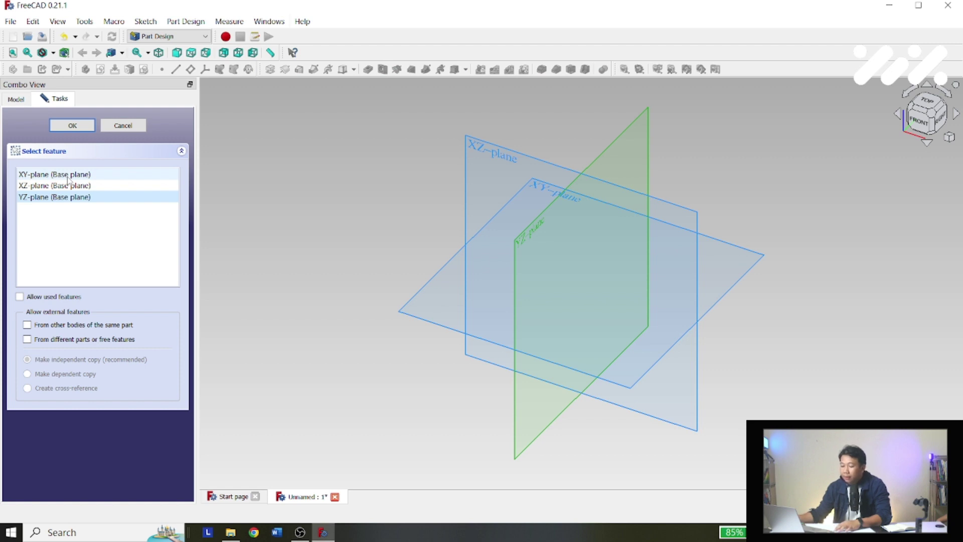
pyautogui.click(68, 176)
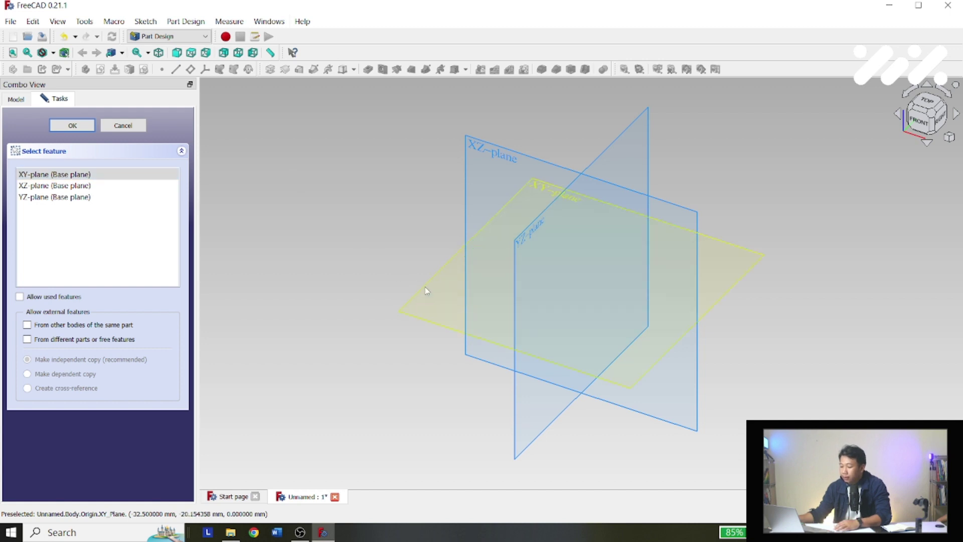
pyautogui.click(90, 186)
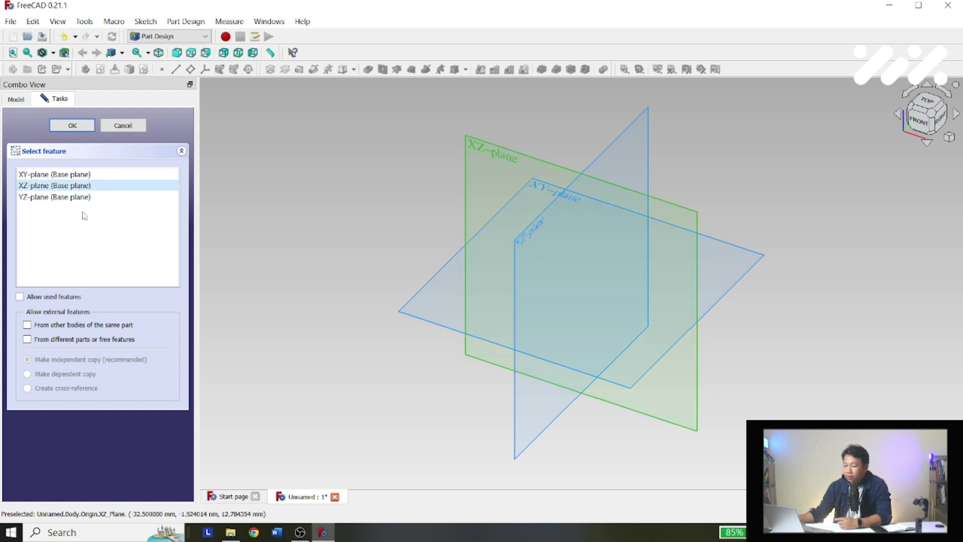
pyautogui.click(53, 198)
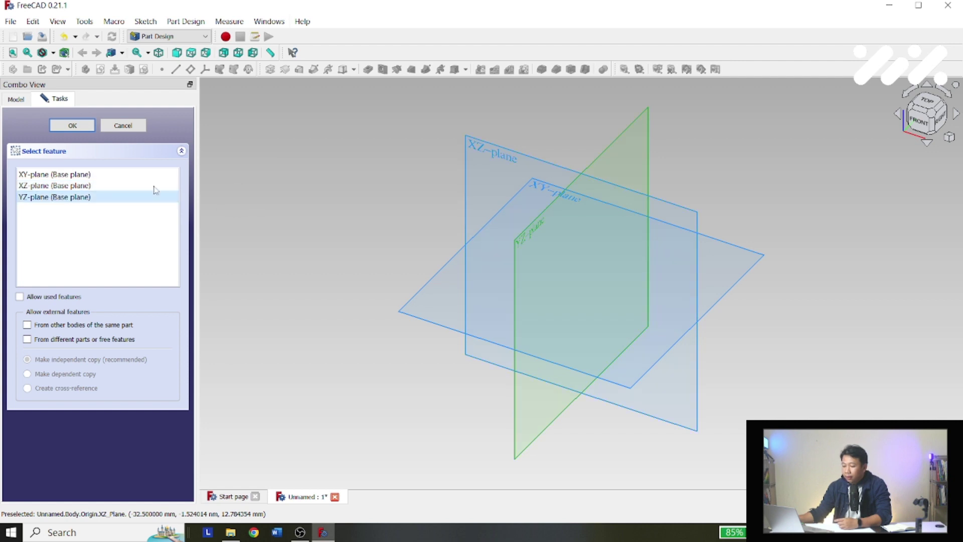
pyautogui.click(94, 175)
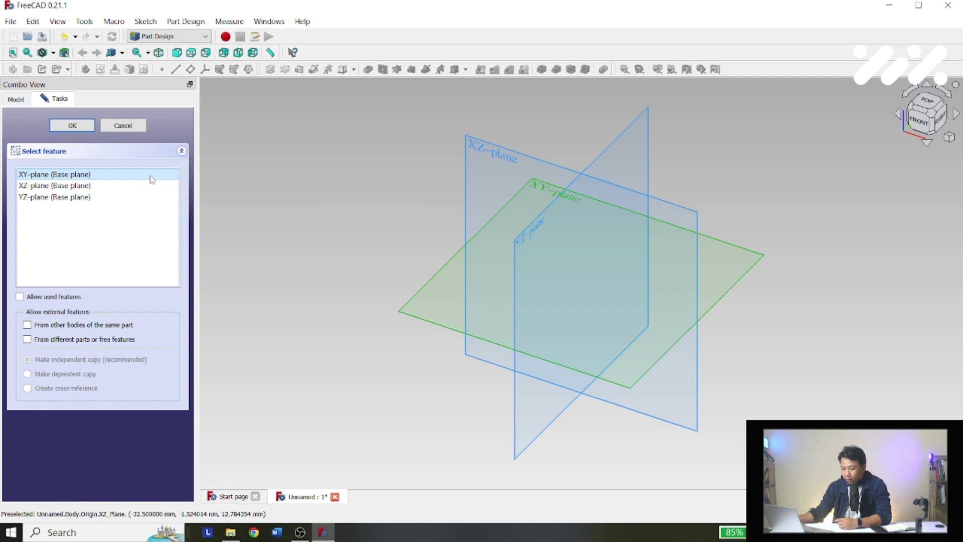
pyautogui.click(72, 127)
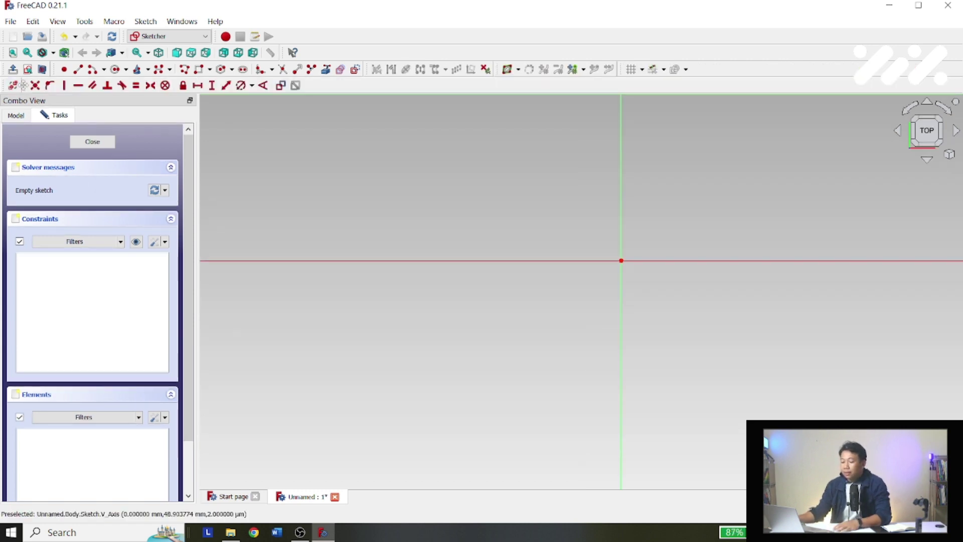
# Sketch a corner-to-corner rectangle around the origin, about 95 mm wide, and end the Rectangle tool.
pyautogui.moveTo(77, 86); pyautogui.dragTo(140, 95)
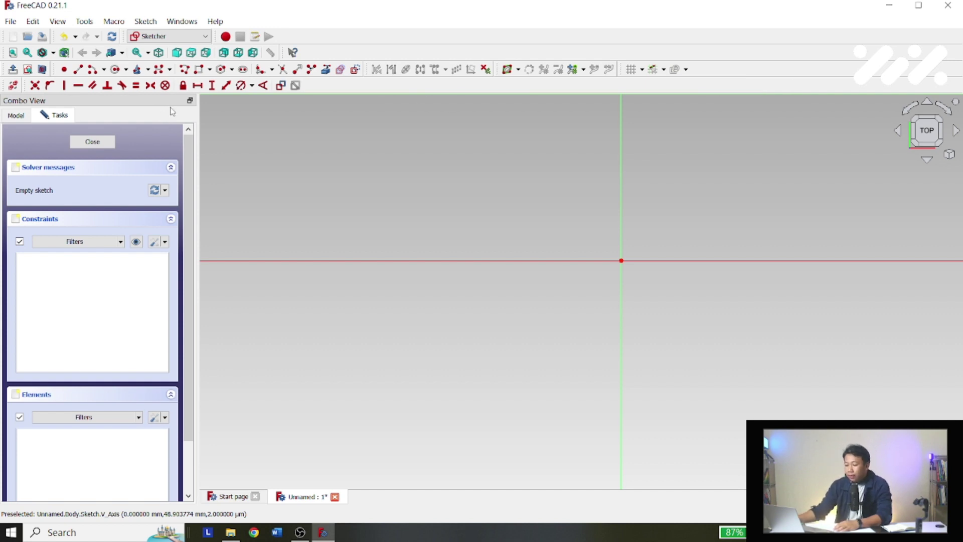
pyautogui.click(209, 70)
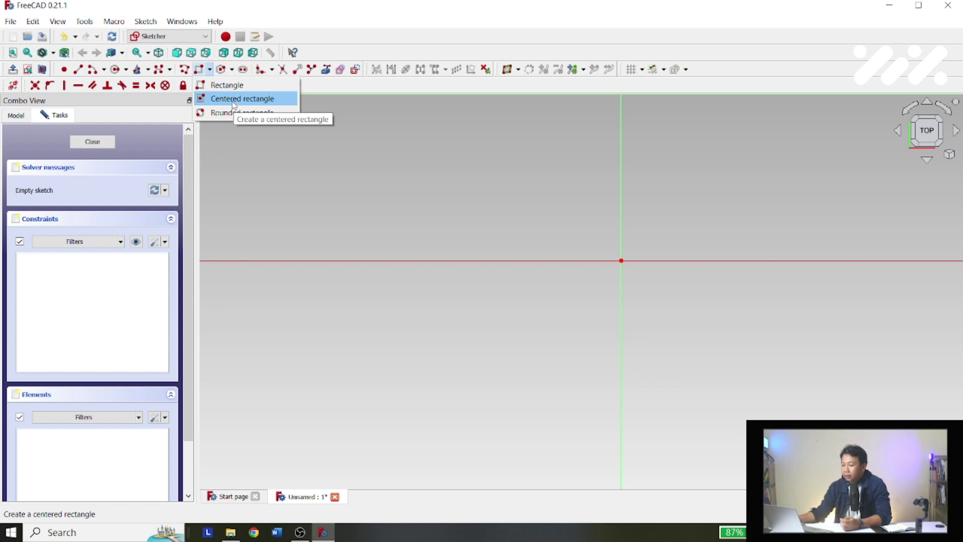
pyautogui.click(216, 85)
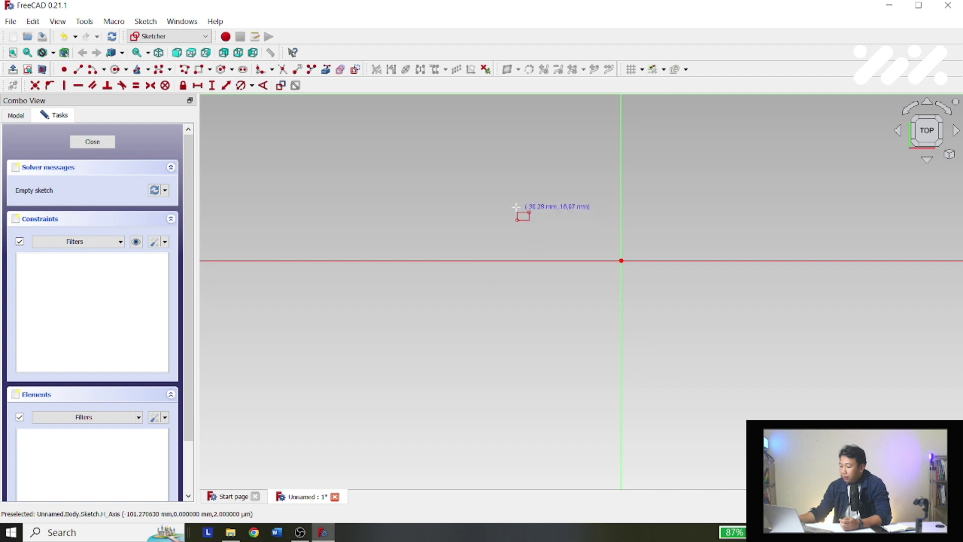
pyautogui.click(462, 186)
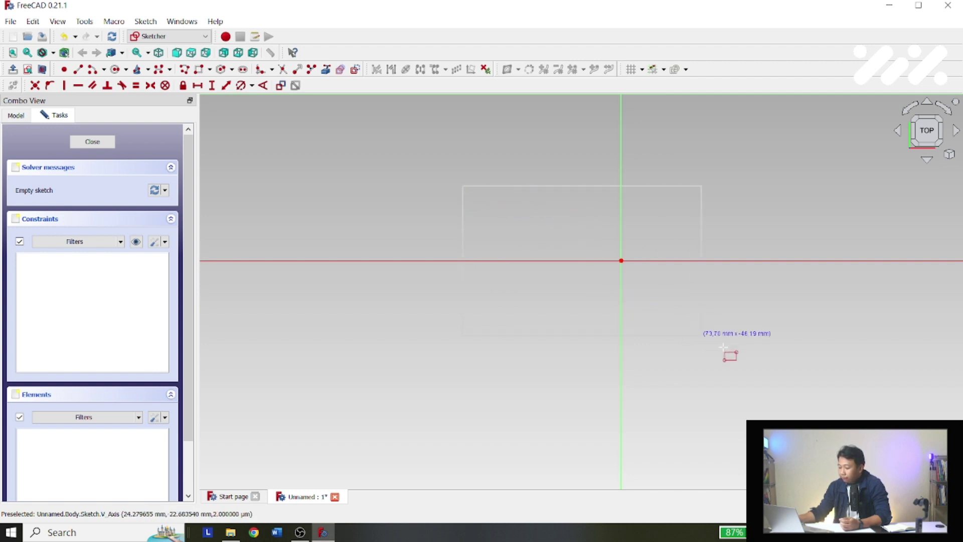
pyautogui.click(772, 353)
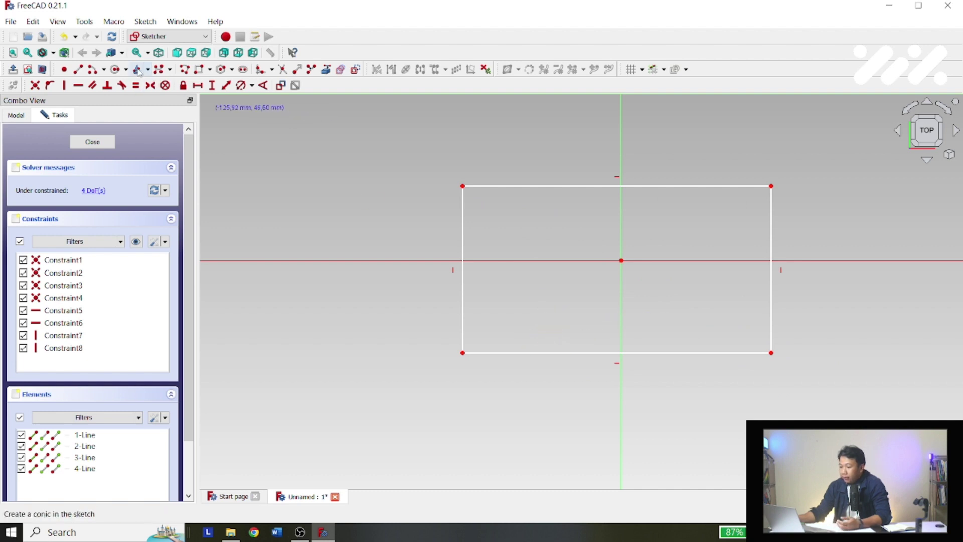
pyautogui.rightClick(367, 179)
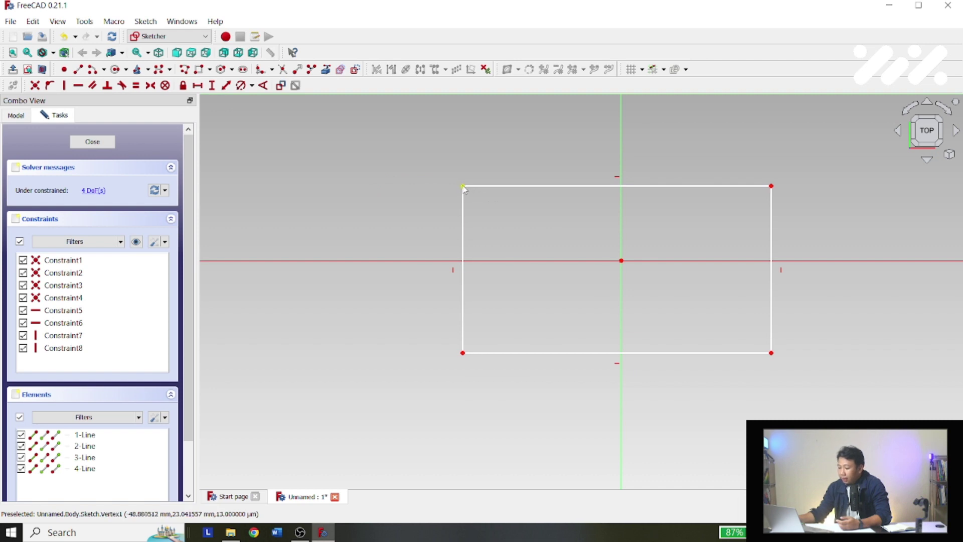
# Shift the rectangle's upper and lower edges so it sits roughly centred on the vertical axis, about 48 mm high.
pyautogui.click(502, 188)
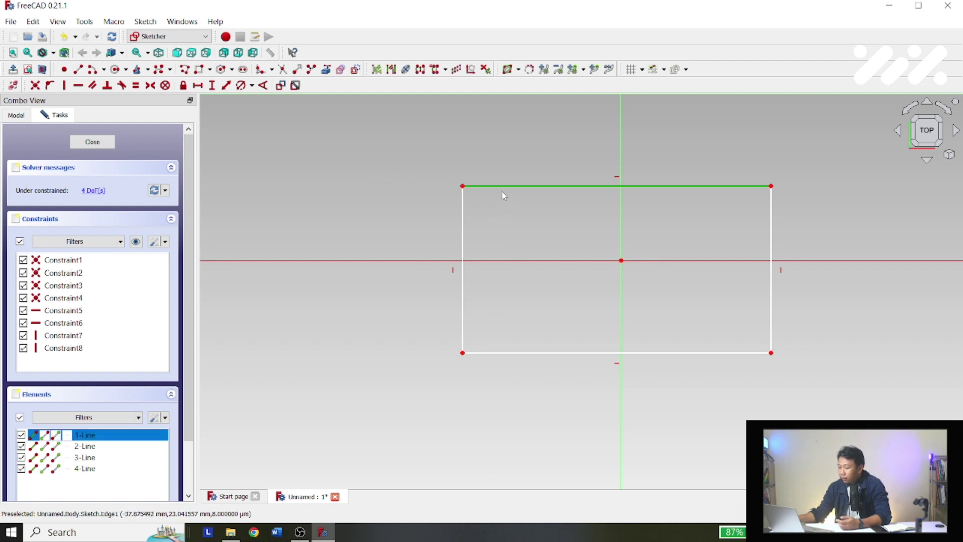
pyautogui.click(514, 201)
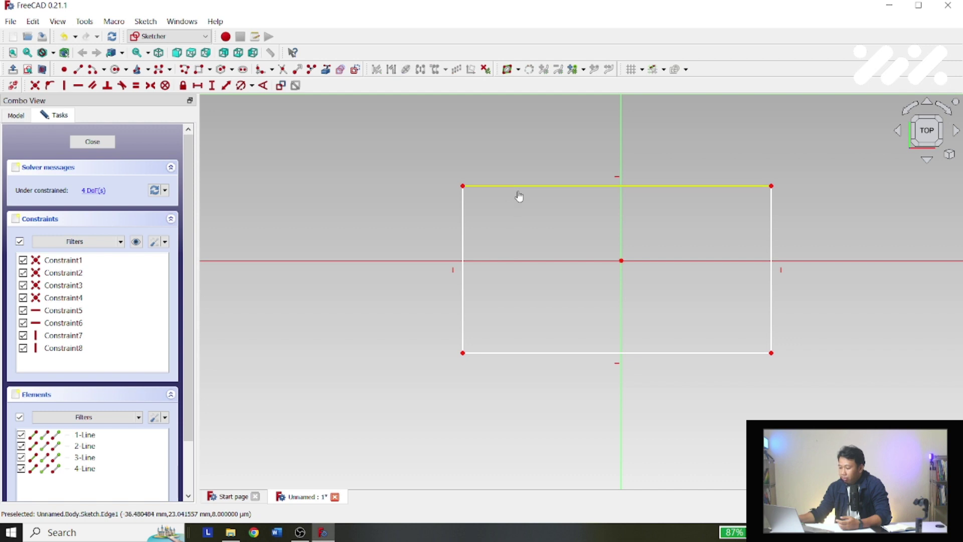
pyautogui.moveTo(517, 191)
pyautogui.mouseDown()
pyautogui.moveTo(483, 236)
pyautogui.moveTo(490, 159)
pyautogui.moveTo(593, 247)
pyautogui.moveTo(535, 256)
pyautogui.moveTo(512, 196)
pyautogui.mouseUp()
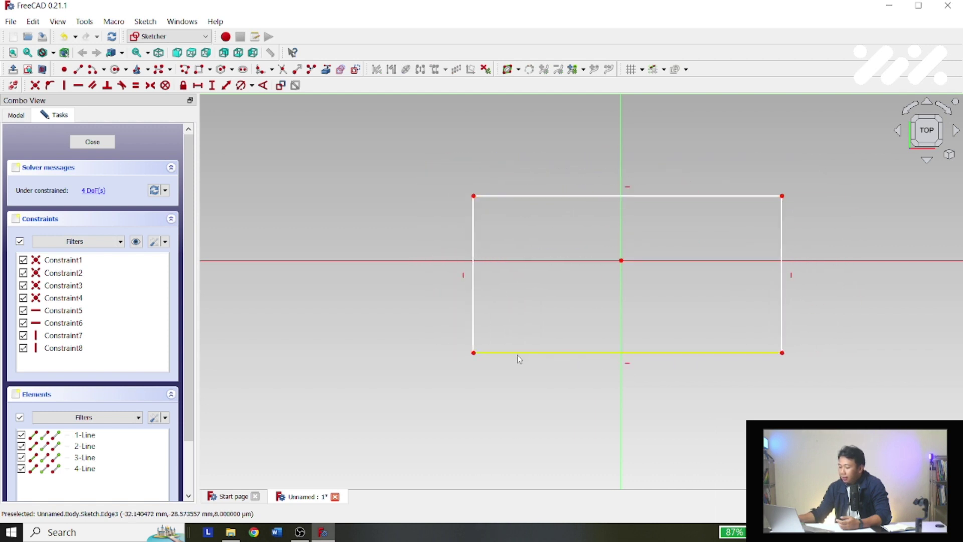
pyautogui.moveTo(517, 354)
pyautogui.mouseDown()
pyautogui.moveTo(494, 334)
pyautogui.moveTo(552, 324)
pyautogui.moveTo(543, 360)
pyautogui.moveTo(522, 340)
pyautogui.moveTo(512, 356)
pyautogui.mouseUp()
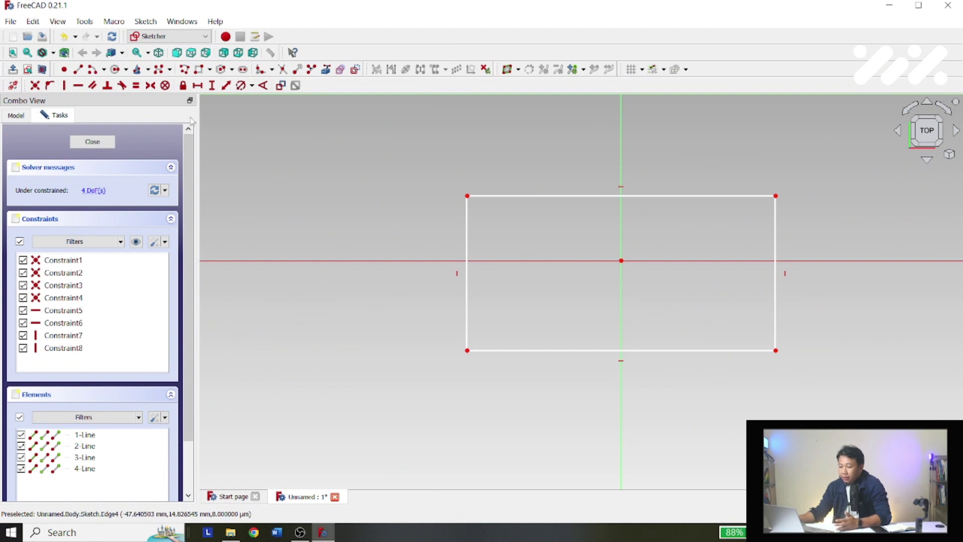
# Constrain the rectangle's left edge to a vertical distance of 50 mm.
pyautogui.click(213, 86)
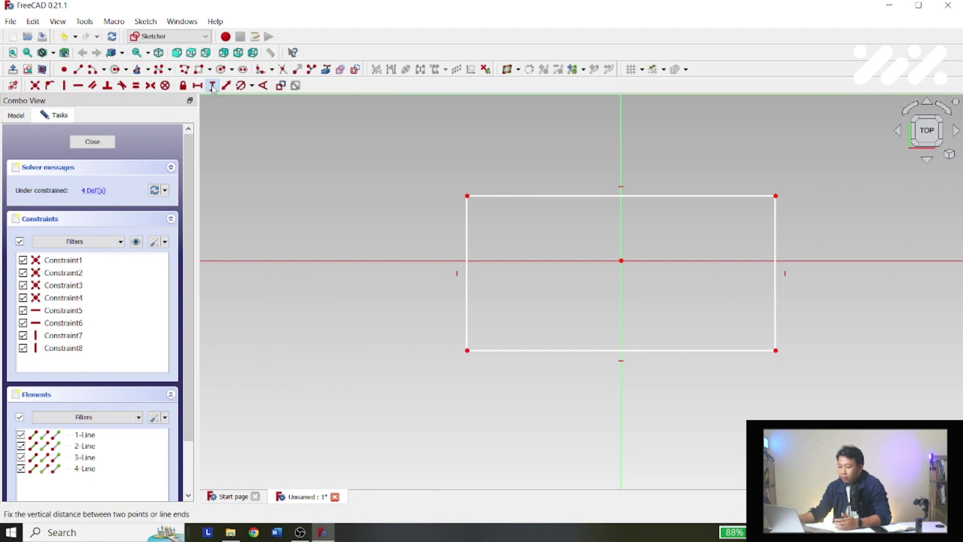
pyautogui.click(476, 230)
pyautogui.write('50')
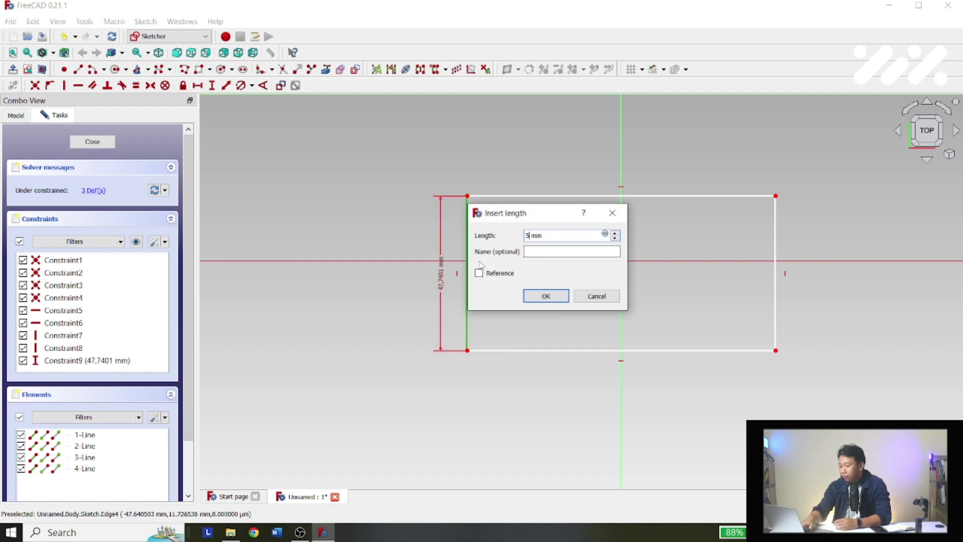
pyautogui.press('Return')
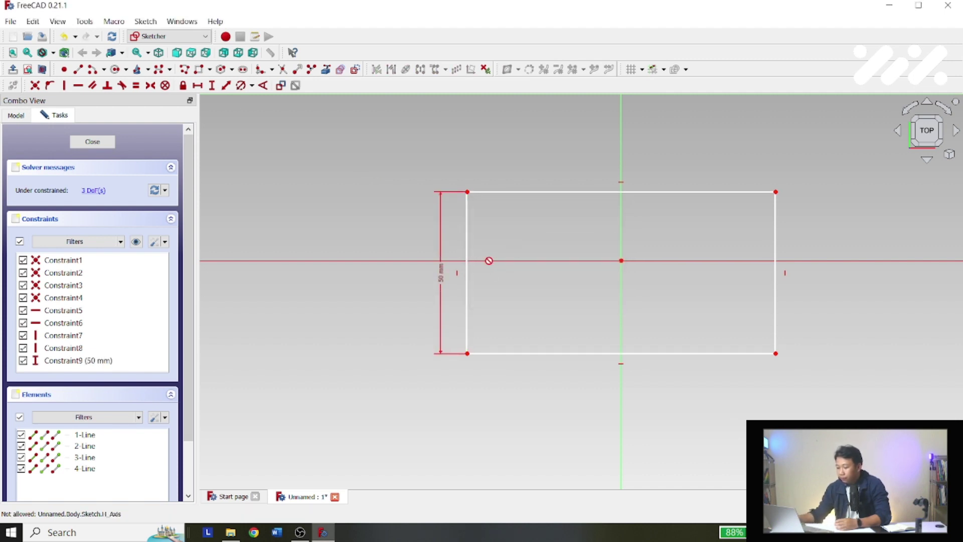
pyautogui.click(467, 192)
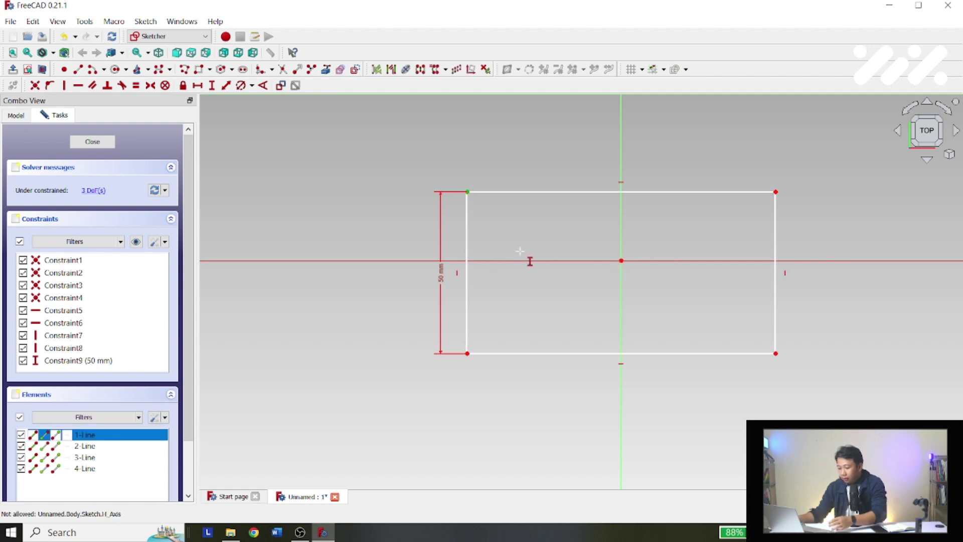
pyautogui.rightClick(512, 234)
# Constrain the distance between the rectangle's upper-left corner and the sketch's vertical axis to 50 mm.
pyautogui.click(225, 85)
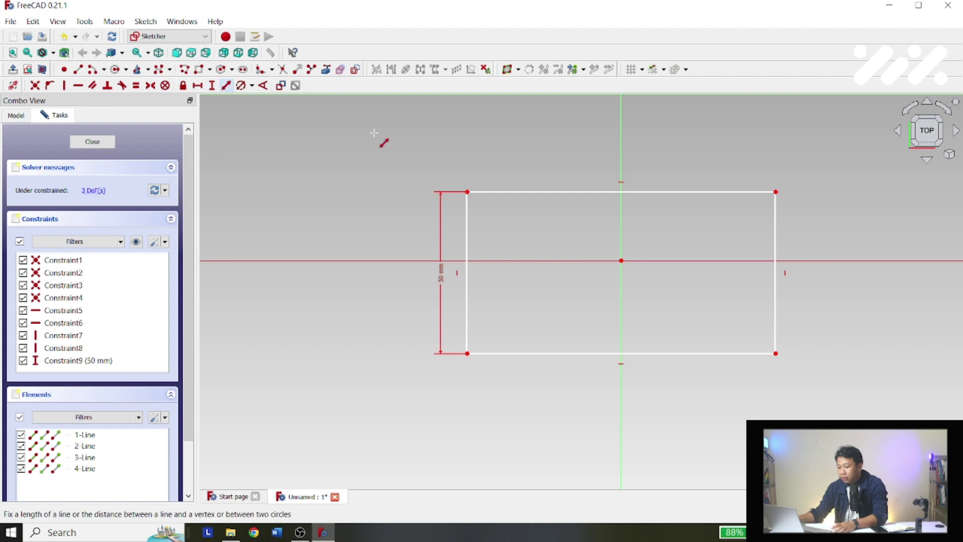
pyautogui.click(467, 192)
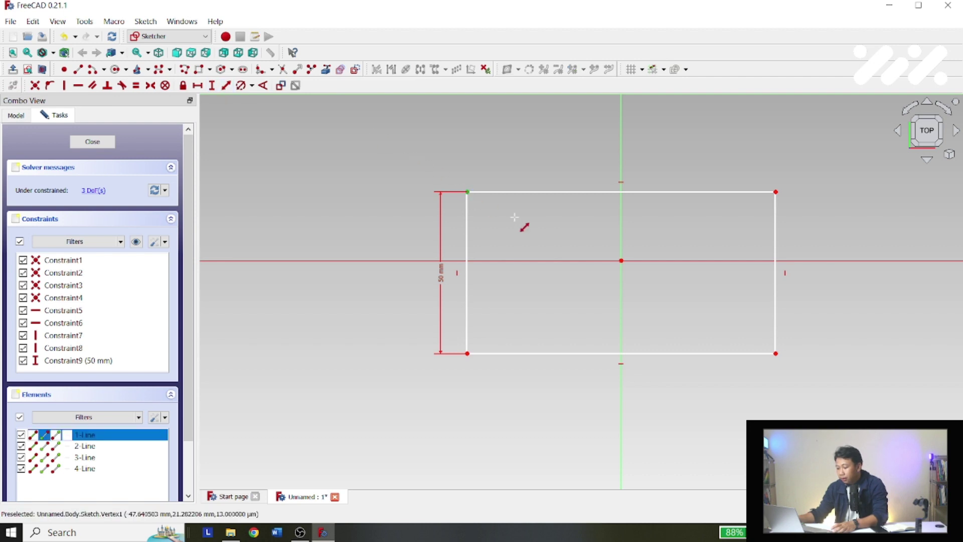
pyautogui.click(622, 261)
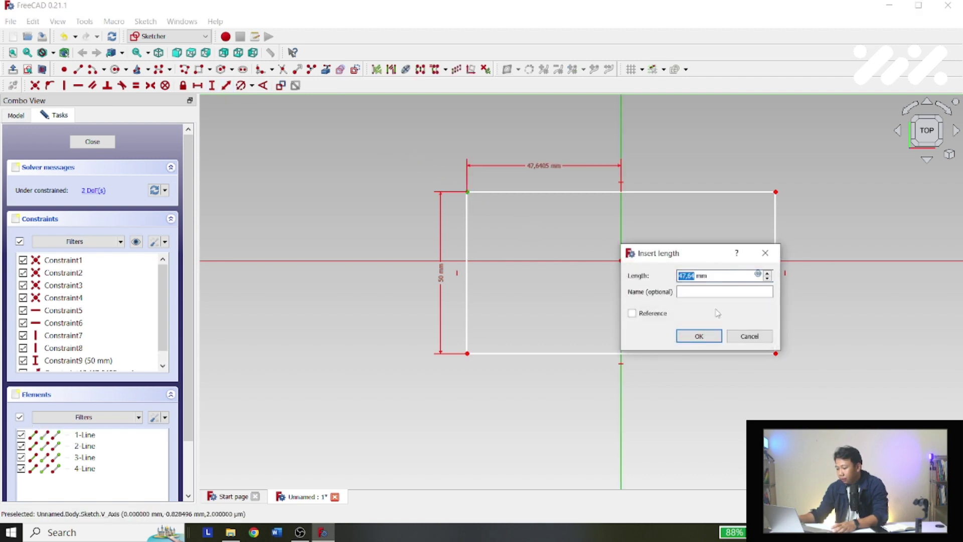
pyautogui.write('50')
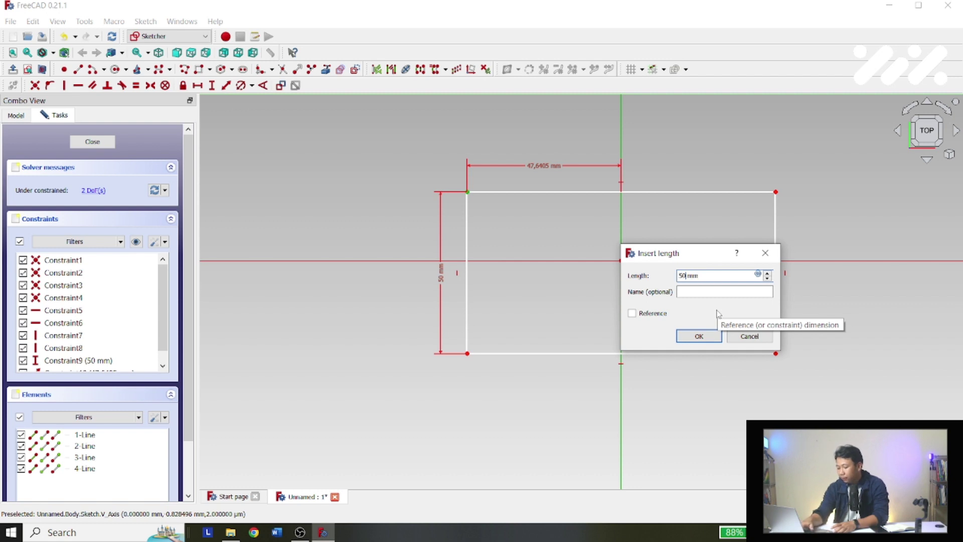
pyautogui.press('Return')
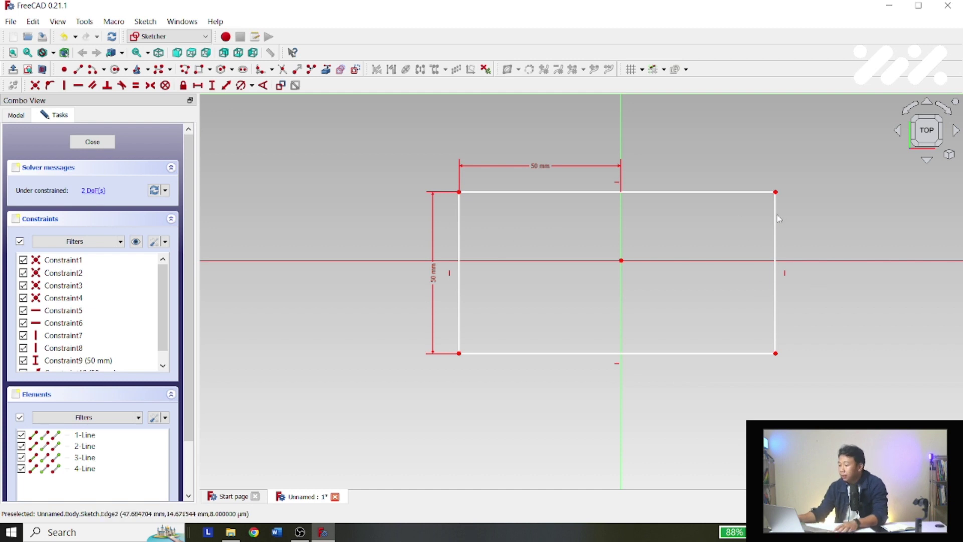
# Shift the rectangle's right edge inward to about 42 mm from the vertical axis.
pyautogui.moveTo(777, 220); pyautogui.dragTo(738, 200)
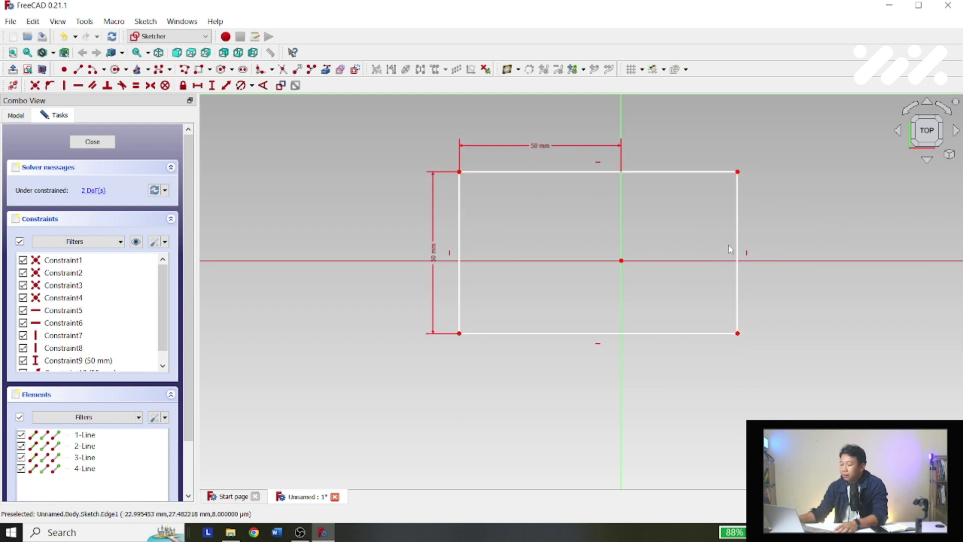
pyautogui.moveTo(739, 243); pyautogui.dragTo(758, 241)
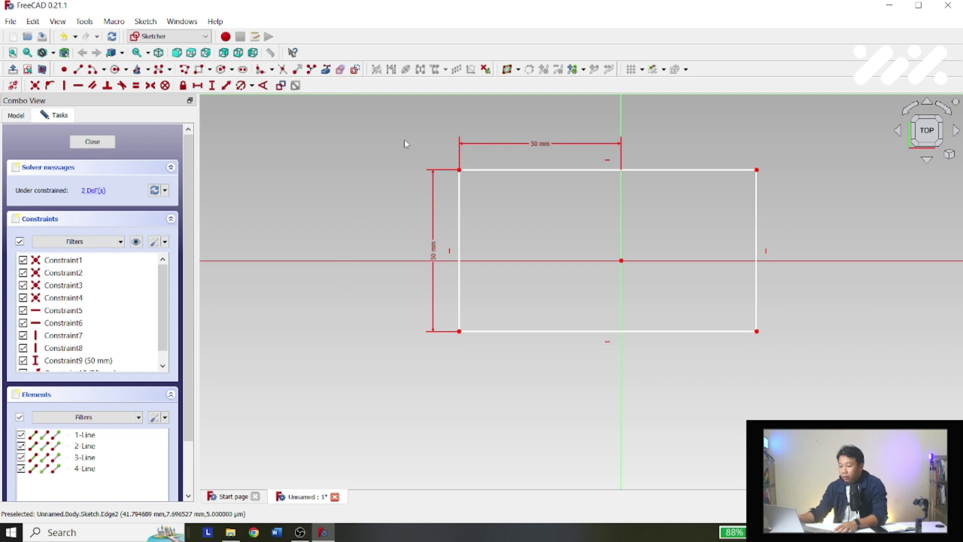
pyautogui.click(461, 203)
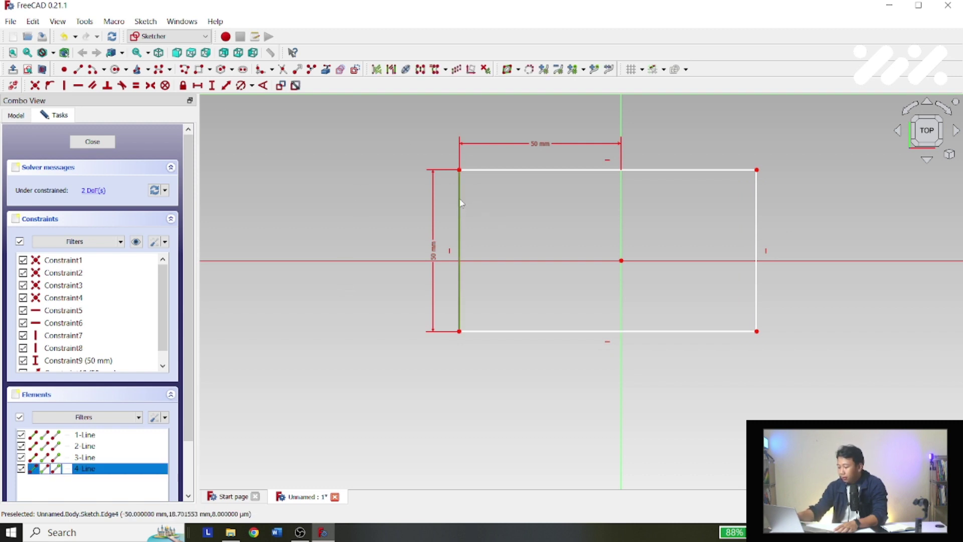
pyautogui.press('Delete')
pyautogui.moveTo(393, 148); pyautogui.dragTo(832, 429)
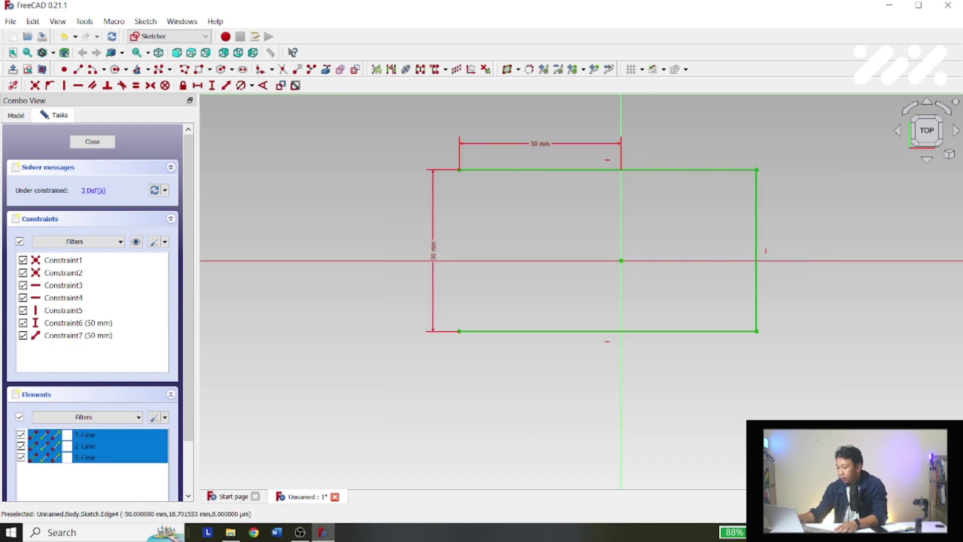
pyautogui.press('Delete')
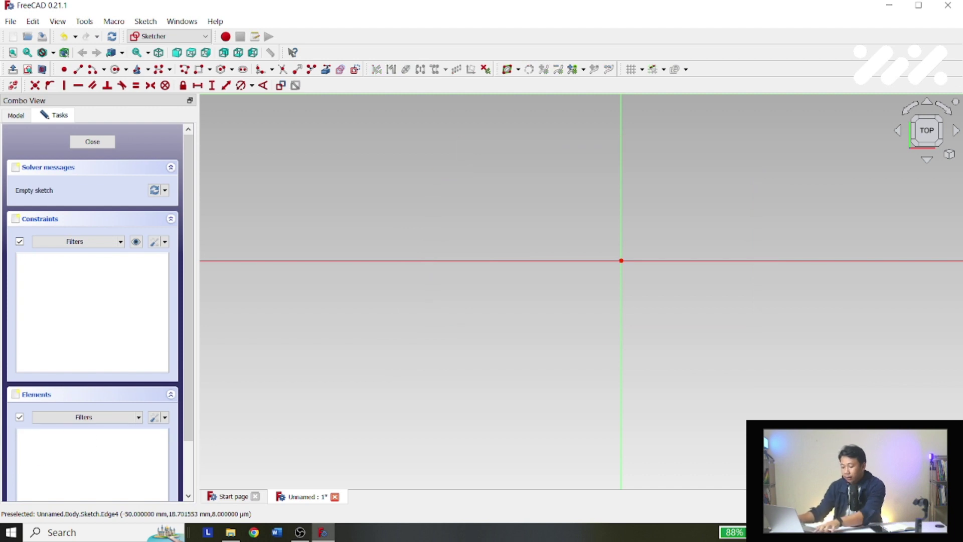
pyautogui.hotkey('ctrl', 'z')
pyautogui.hotkey('ctrl', 'z')
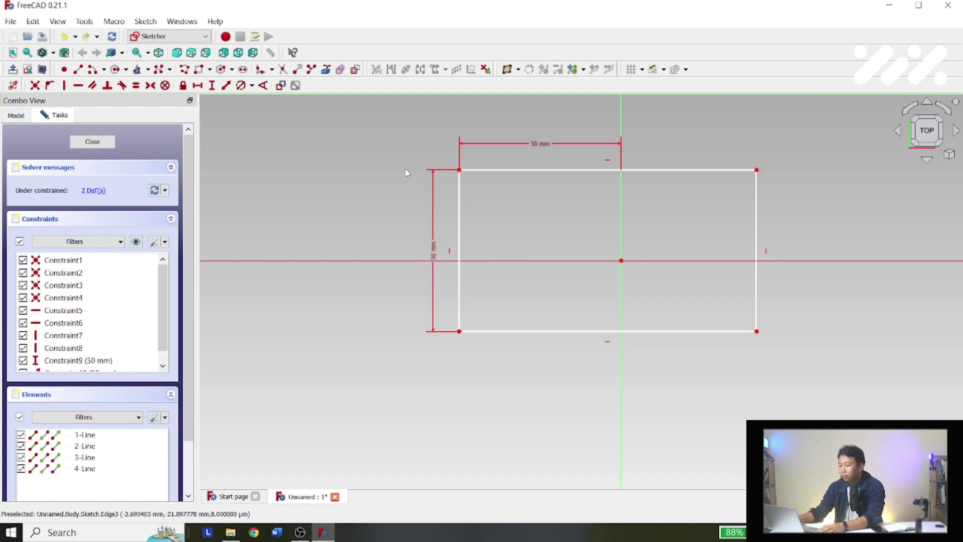
# Delete the entire rectangle together with its constraints from the sketch.
pyautogui.moveTo(361, 112)
pyautogui.mouseDown()
pyautogui.moveTo(578, 270)
pyautogui.moveTo(942, 421)
pyautogui.moveTo(891, 438)
pyautogui.mouseUp()
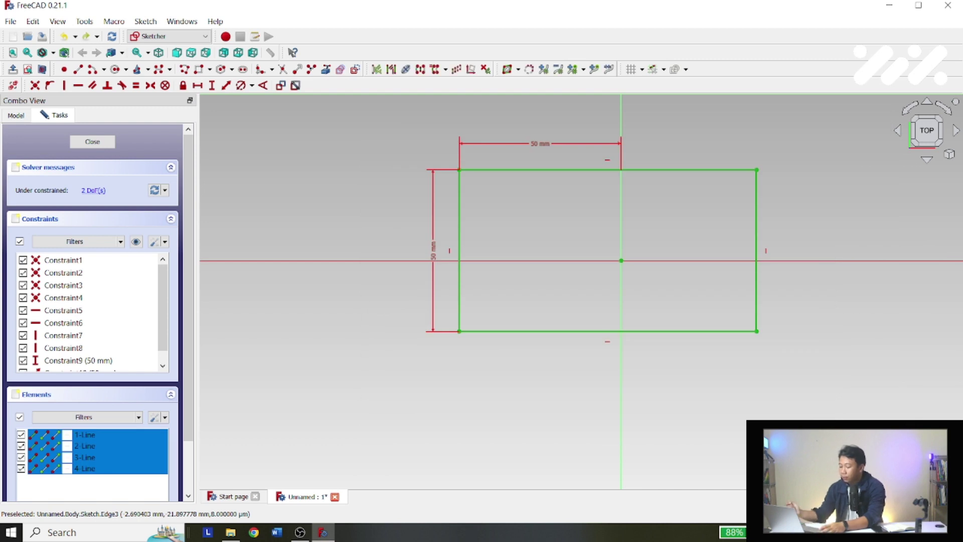
pyautogui.press('Delete')
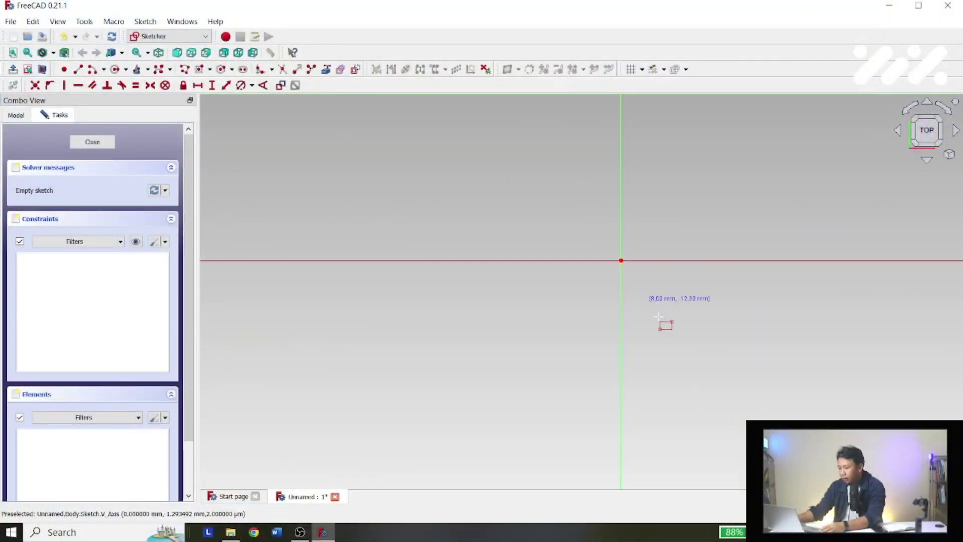
# Sketch a centered rectangle from the origin, about 14 mm wide and 7 mm high, and end the Rectangle tool.
pyautogui.scroll(2, 686, 238)
pyautogui.scroll(-4, 683, 220)
pyautogui.scroll(5, 693, 195)
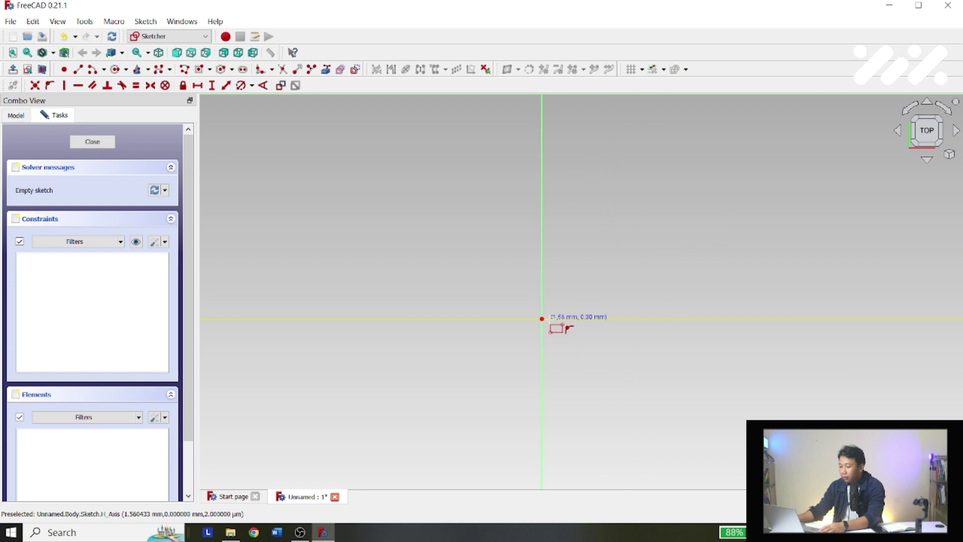
pyautogui.scroll(5, 549, 319)
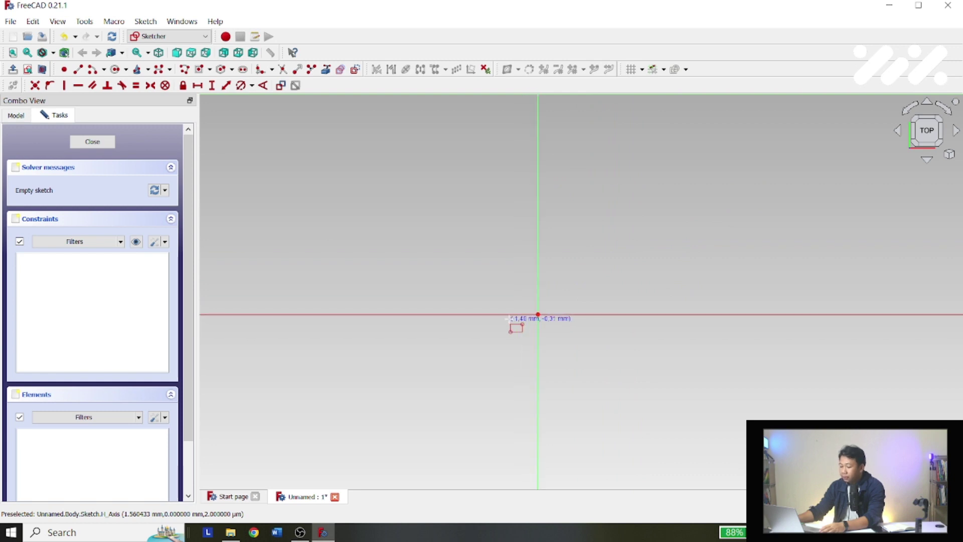
pyautogui.scroll(3, 546, 321)
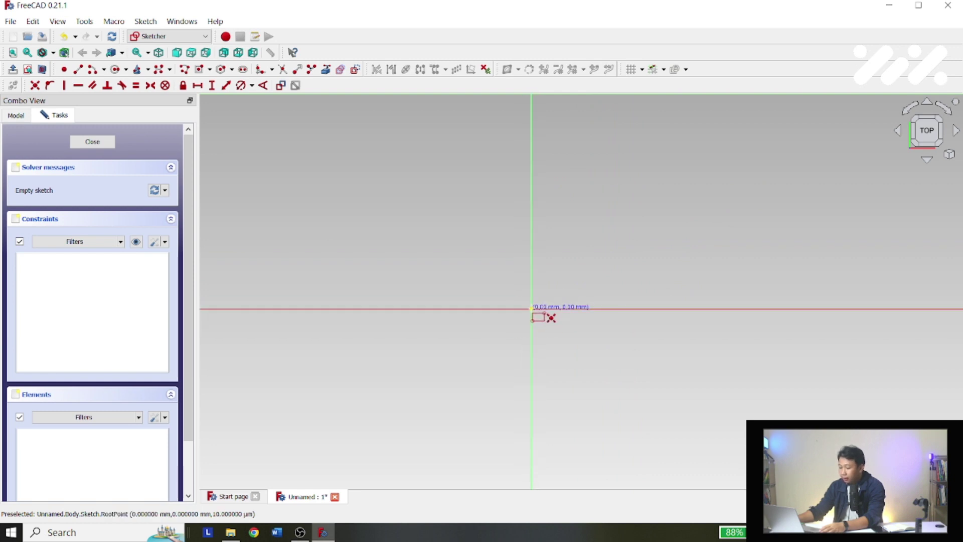
pyautogui.click(532, 308)
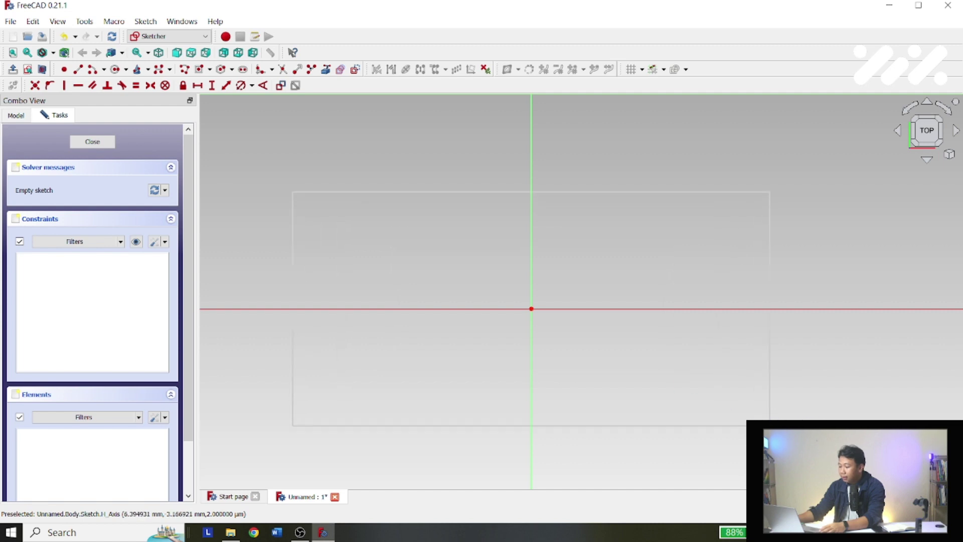
pyautogui.click(288, 187)
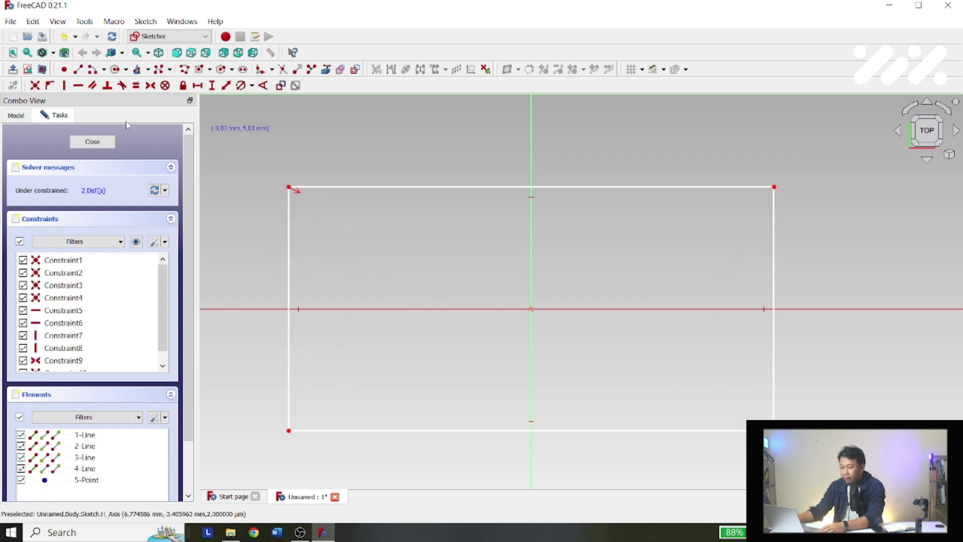
pyautogui.press('Escape')
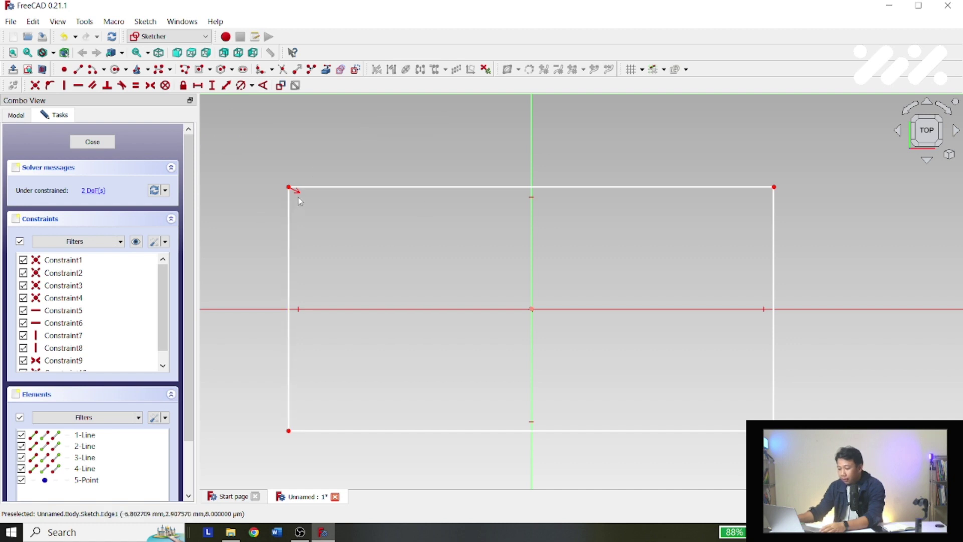
# Examine the symmetry constraint markers at the centered rectangle's opposite corners.
pyautogui.scroll(4, 299, 199)
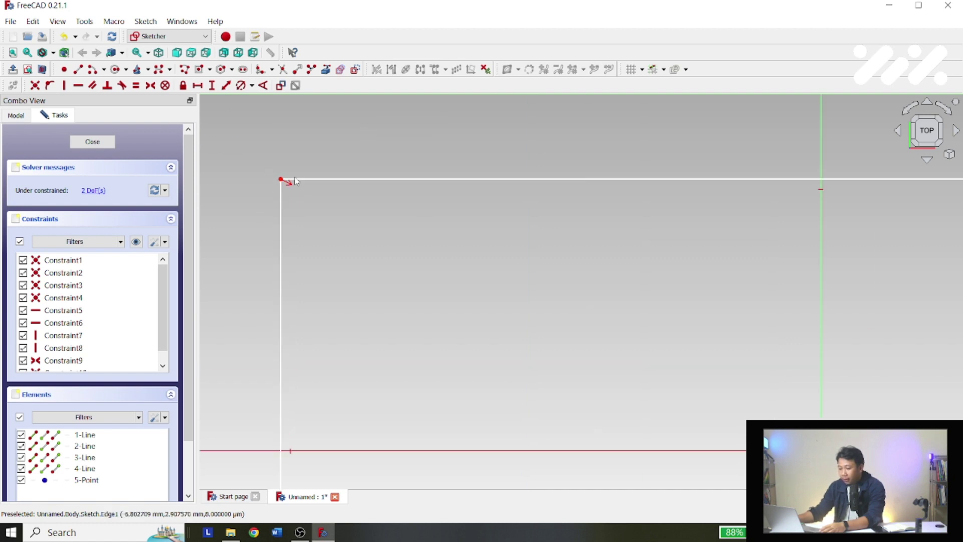
pyautogui.scroll(-6, 365, 230)
pyautogui.scroll(3, 551, 325)
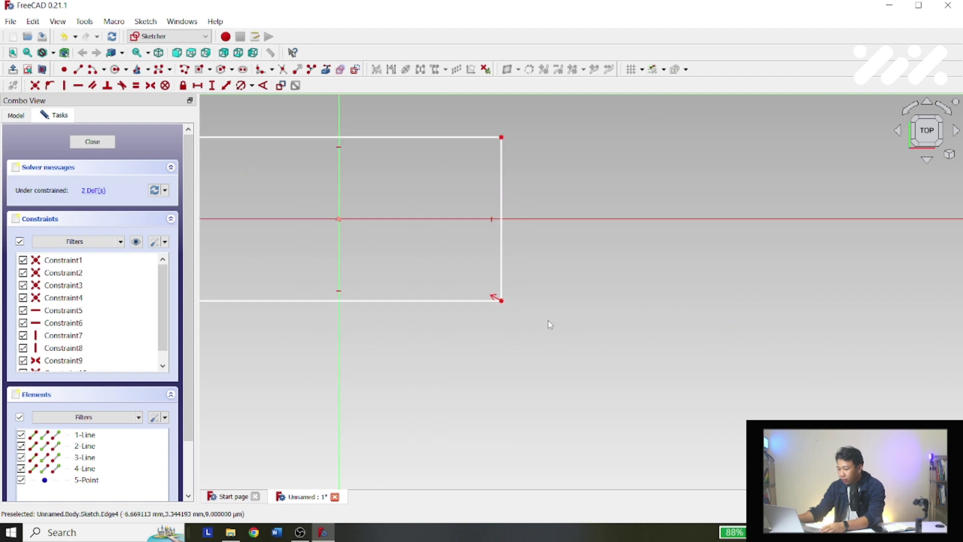
pyautogui.scroll(-3, 387, 240)
pyautogui.scroll(3, 281, 168)
pyautogui.scroll(-3, 384, 198)
pyautogui.scroll(3, 497, 314)
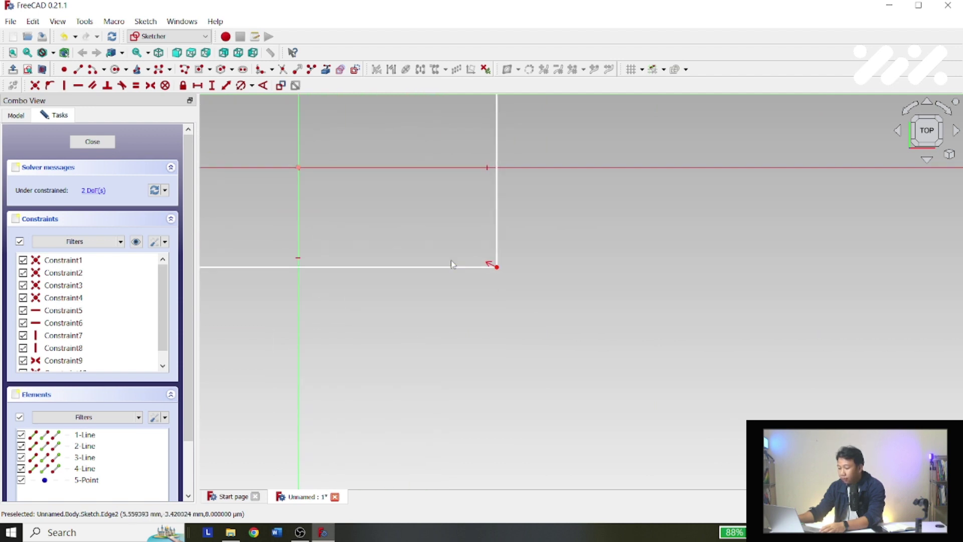
pyautogui.scroll(2, 472, 263)
pyautogui.scroll(-3, 496, 262)
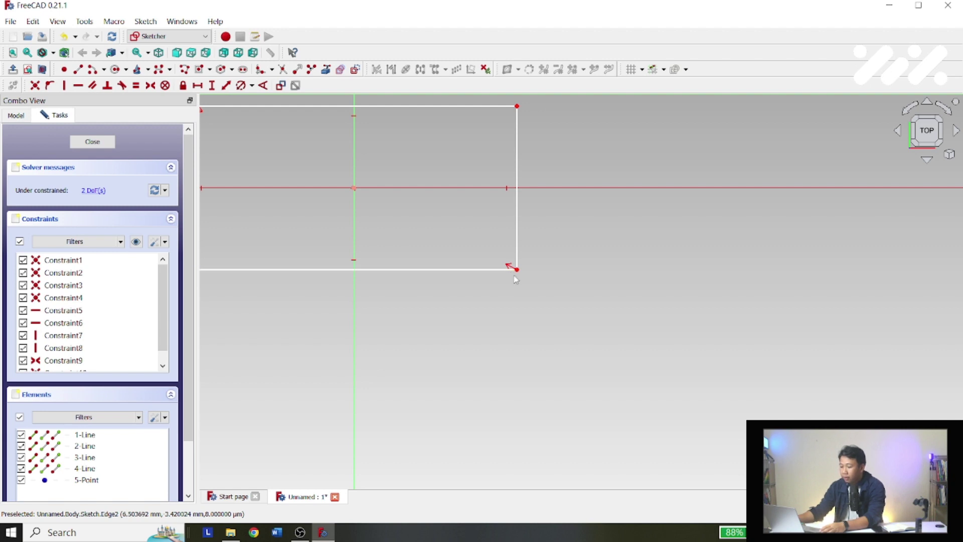
pyautogui.scroll(-2, 371, 151)
pyautogui.scroll(2, 355, 179)
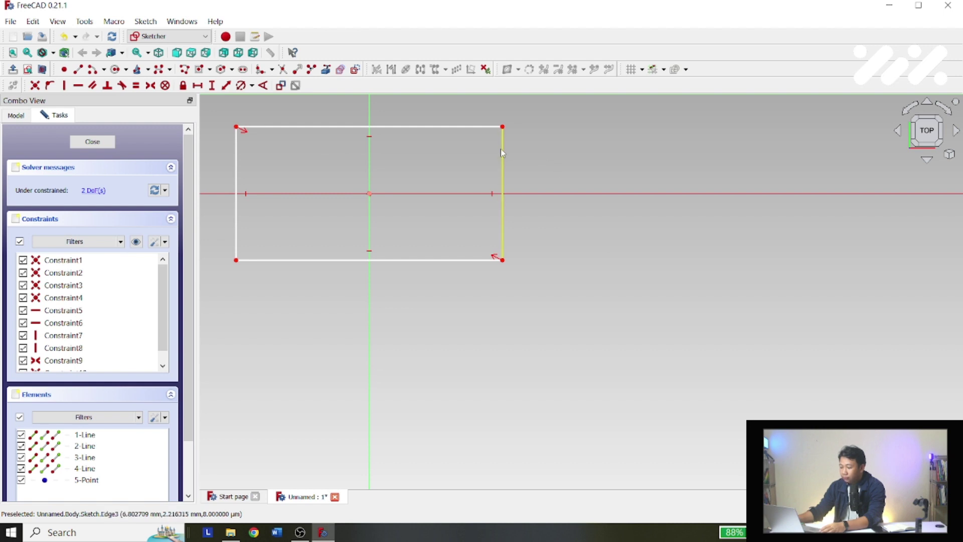
# Shift the right and upper edges of the centered rectangle to make it about 9.5 mm wide and 6.5 mm high.
pyautogui.moveTo(503, 152); pyautogui.dragTo(435, 161)
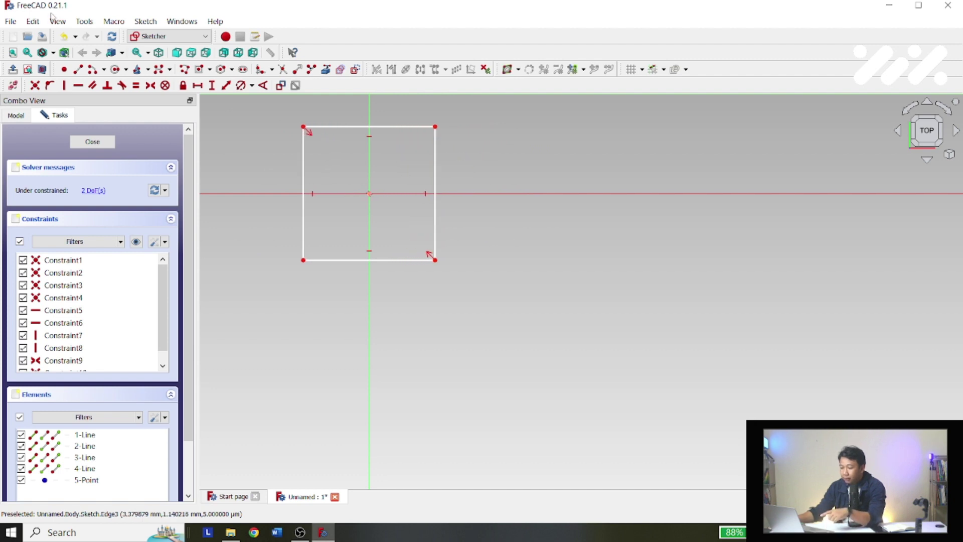
pyautogui.click(12, 52)
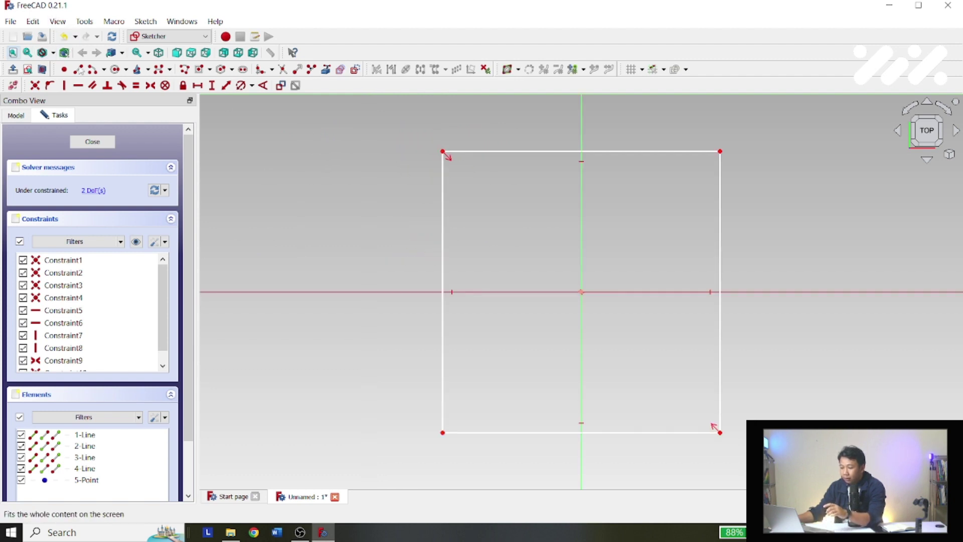
pyautogui.moveTo(719, 224); pyautogui.dragTo(776, 248)
pyautogui.moveTo(670, 152)
pyautogui.mouseDown()
pyautogui.moveTo(677, 243)
pyautogui.moveTo(672, 162)
pyautogui.mouseUp()
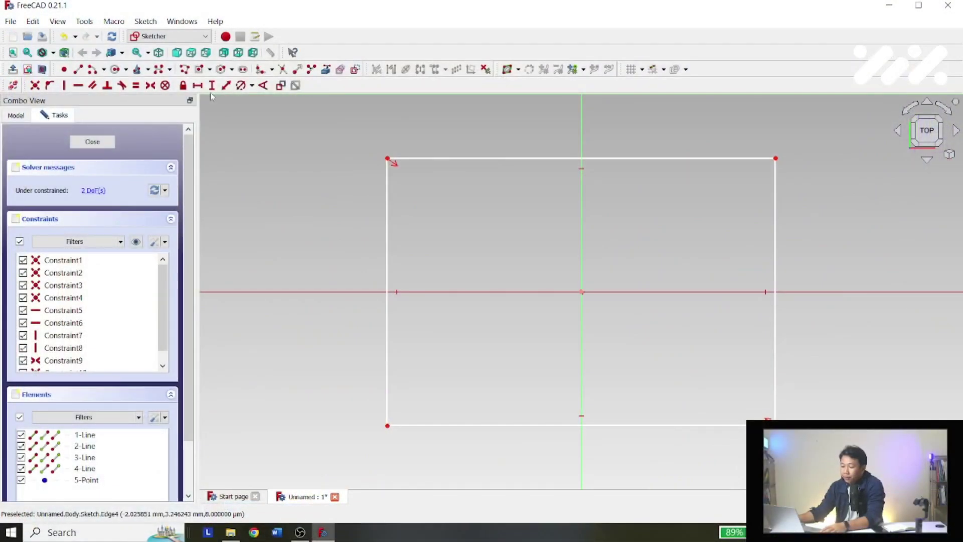
# Constrain the centered rectangle's left edge to a vertical distance of 50 mm.
pyautogui.click(212, 85)
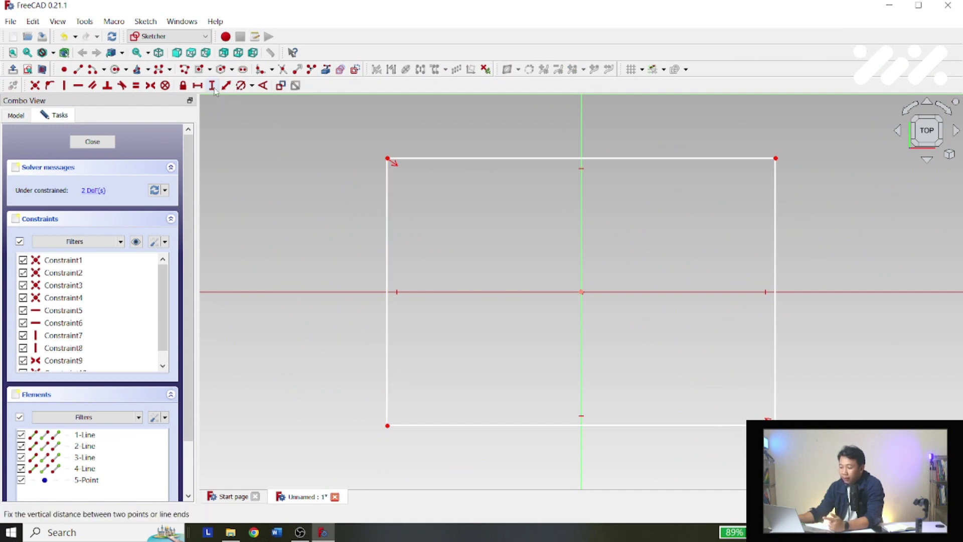
pyautogui.click(387, 188)
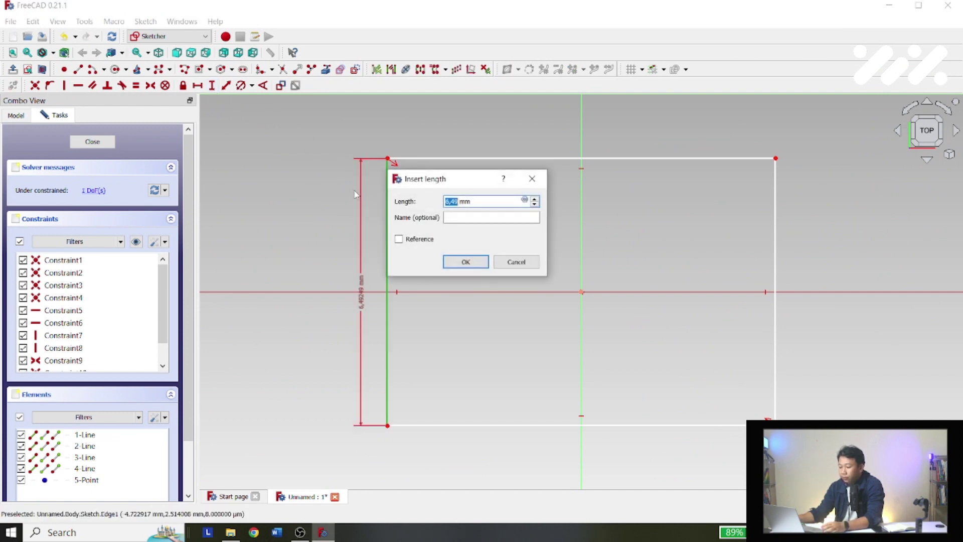
pyautogui.write('5')
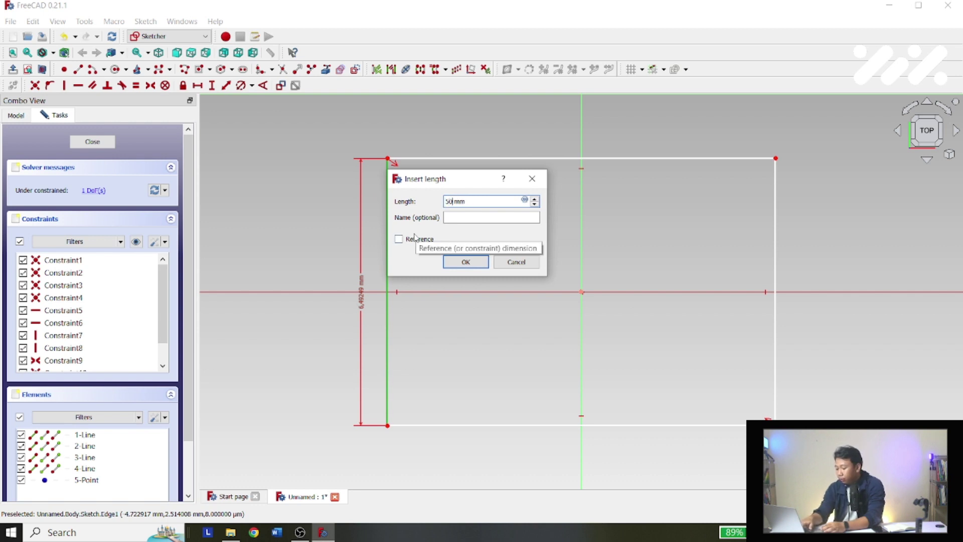
pyautogui.write('0')
pyautogui.press('Return')
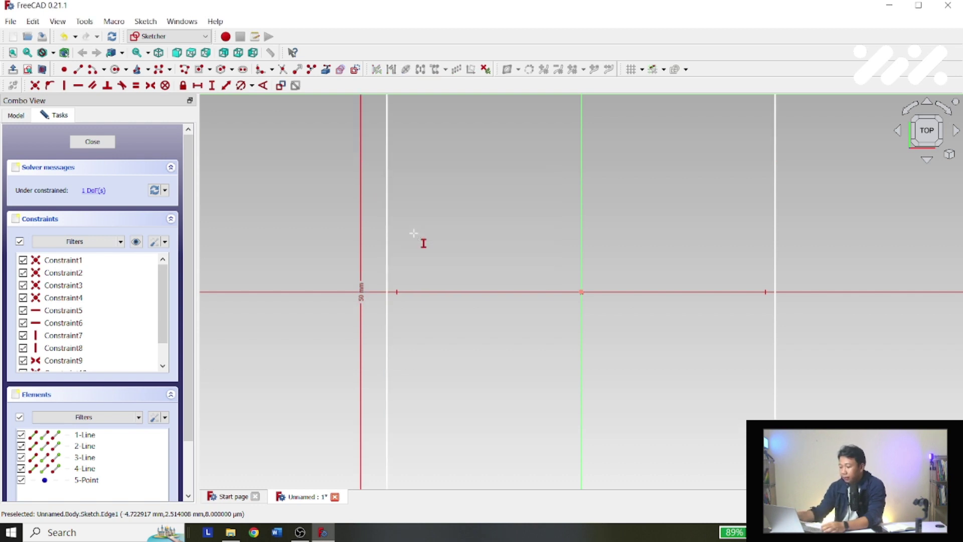
# Constrain the rectangle's upper edge to a horizontal distance of 100 mm and end the constraint tool.
pyautogui.click(13, 53)
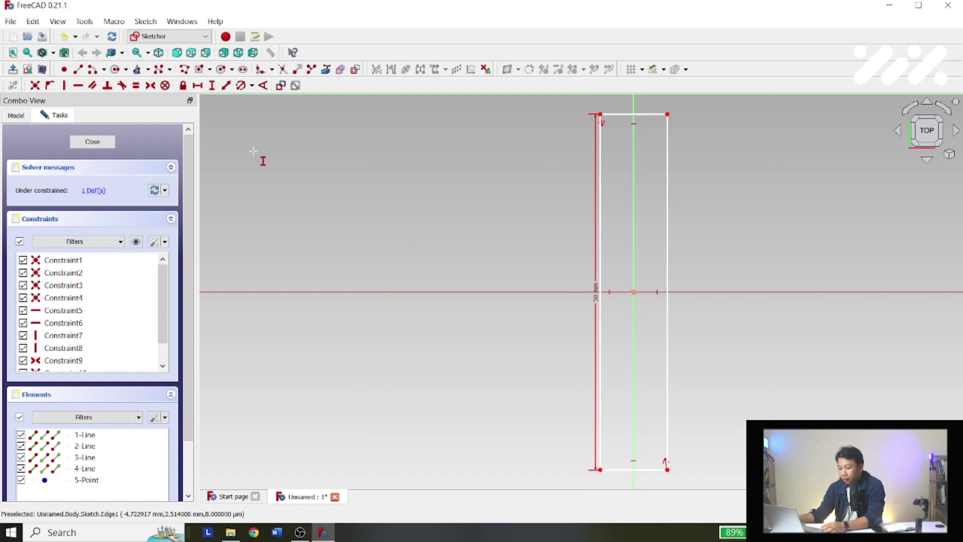
pyautogui.click(197, 86)
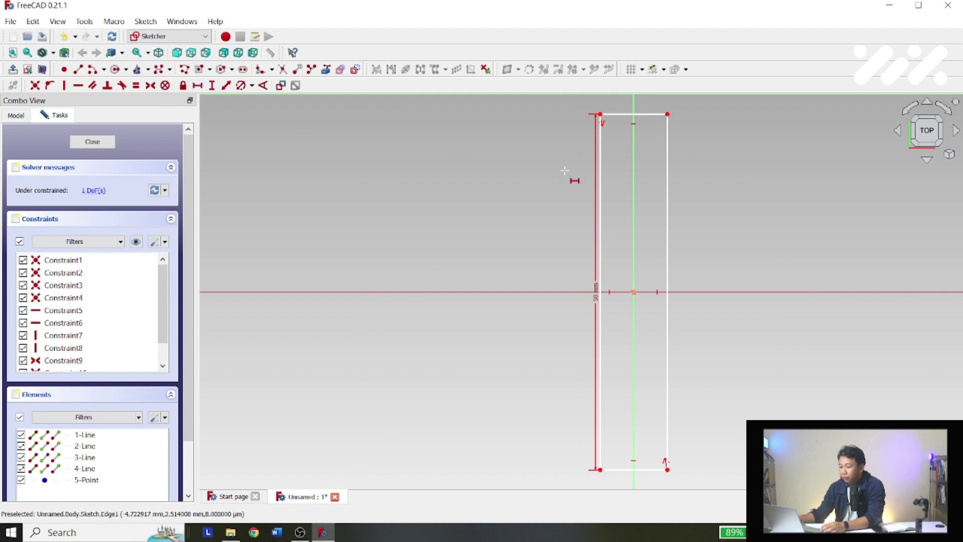
pyautogui.click(618, 115)
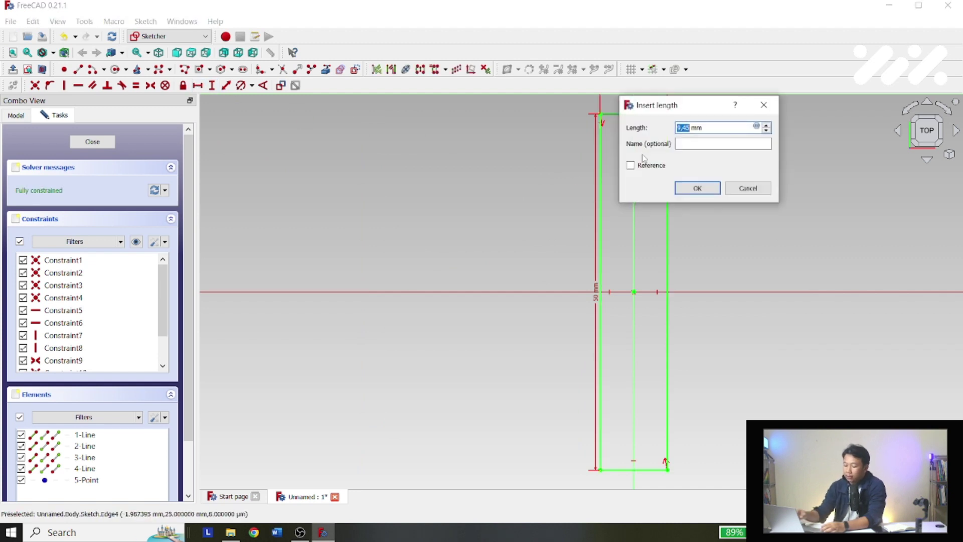
pyautogui.write('100')
pyautogui.press('Return')
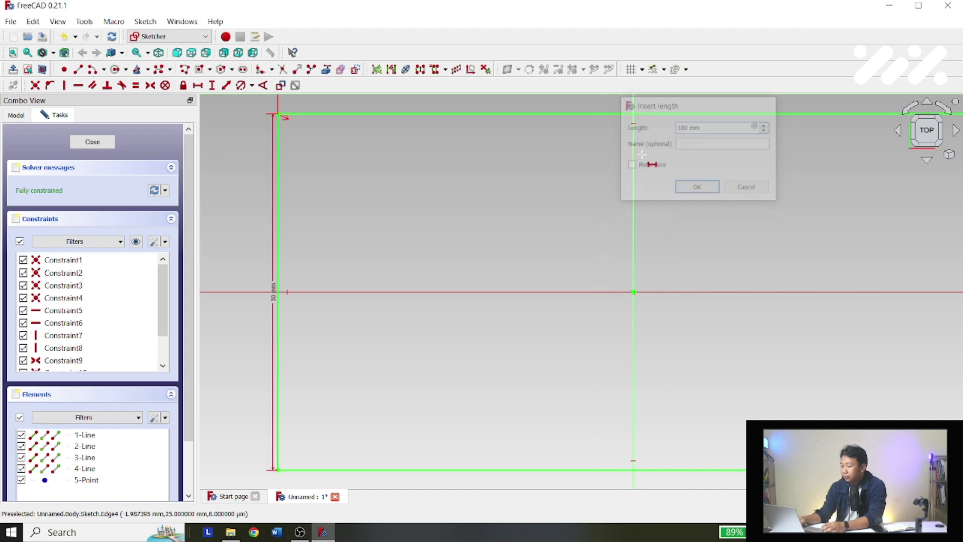
pyautogui.scroll(-2, 712, 211)
pyautogui.scroll(-2, 717, 218)
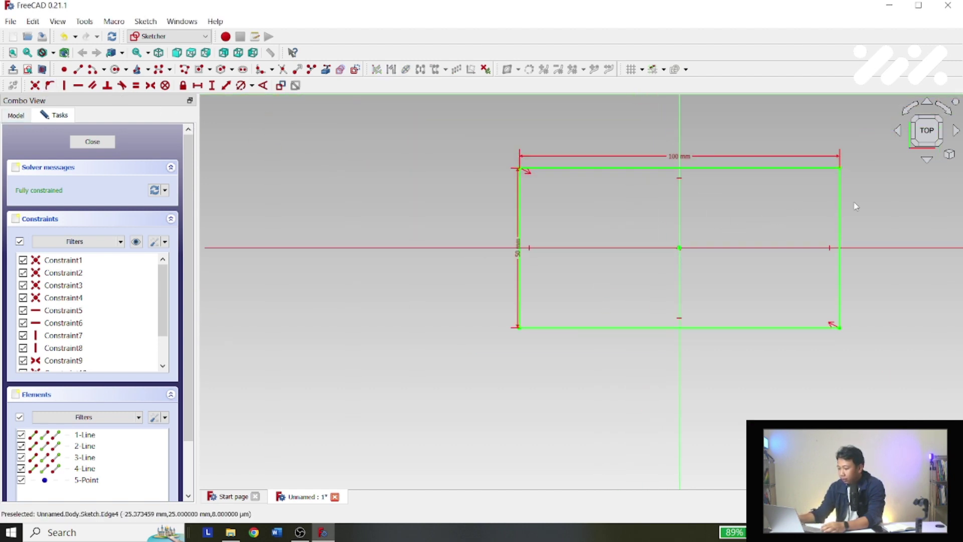
# Test whether the rectangle's left edge can still be moved and close the sketch.
pyautogui.scroll(2, 856, 207)
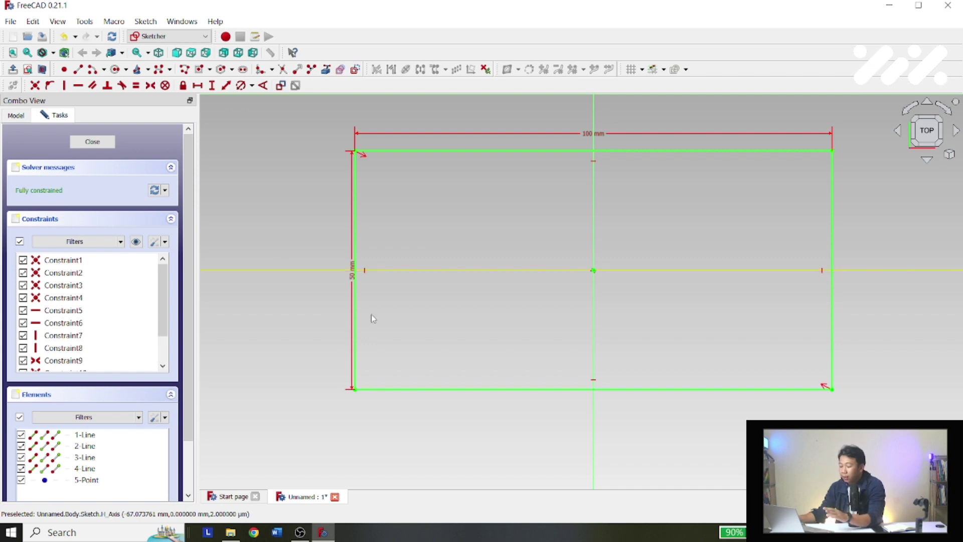
pyautogui.moveTo(353, 171); pyautogui.dragTo(401, 199)
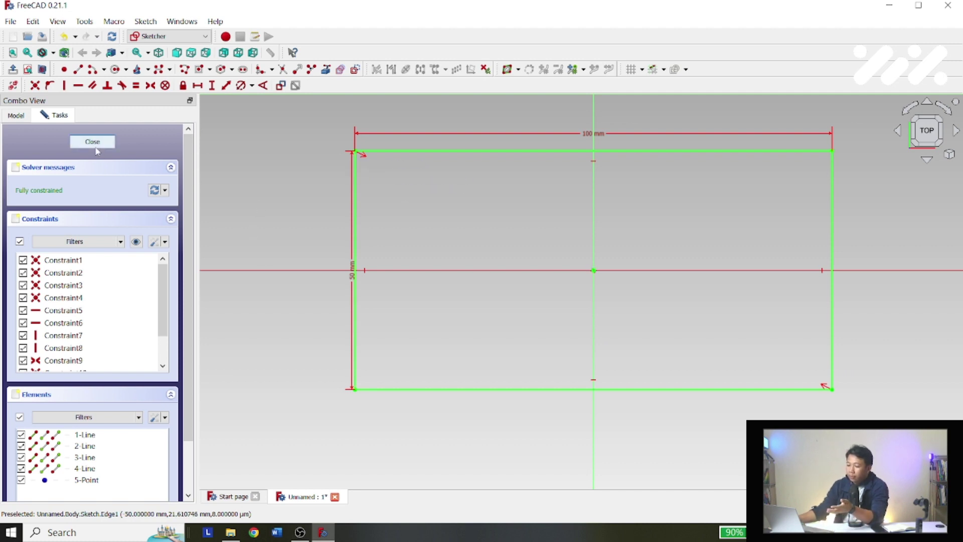
pyautogui.click(93, 142)
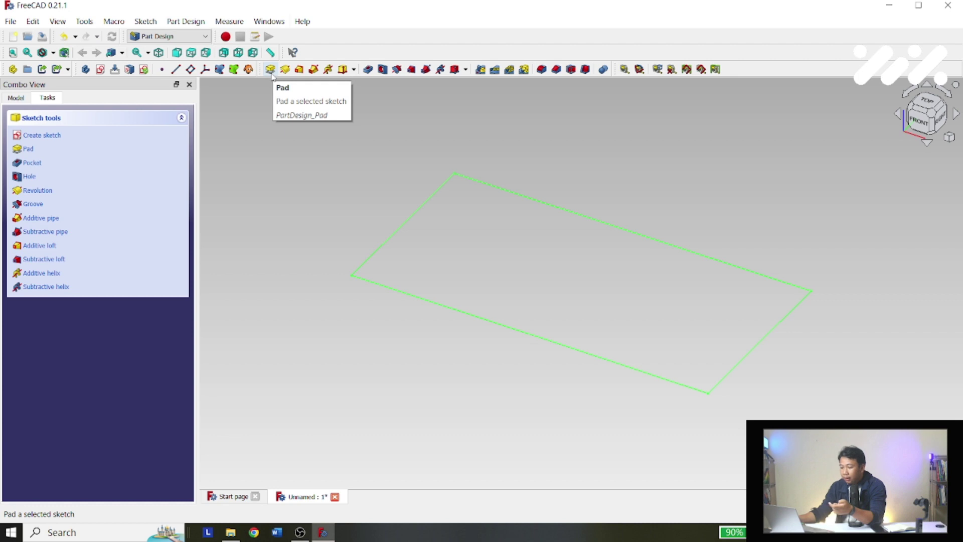
# Pad the 100 by 50 mm rectangle to a length of 5 mm.
pyautogui.click(185, 22)
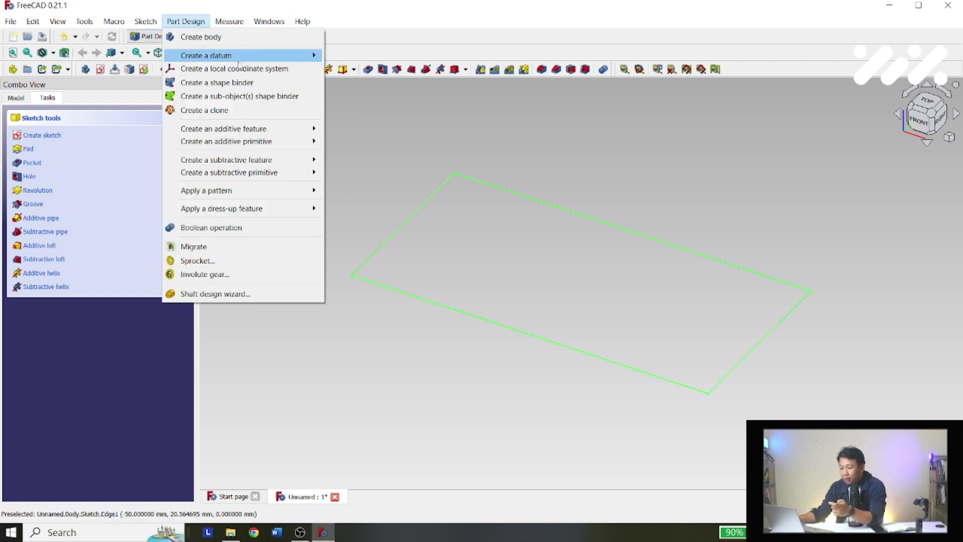
pyautogui.moveTo(252, 134)
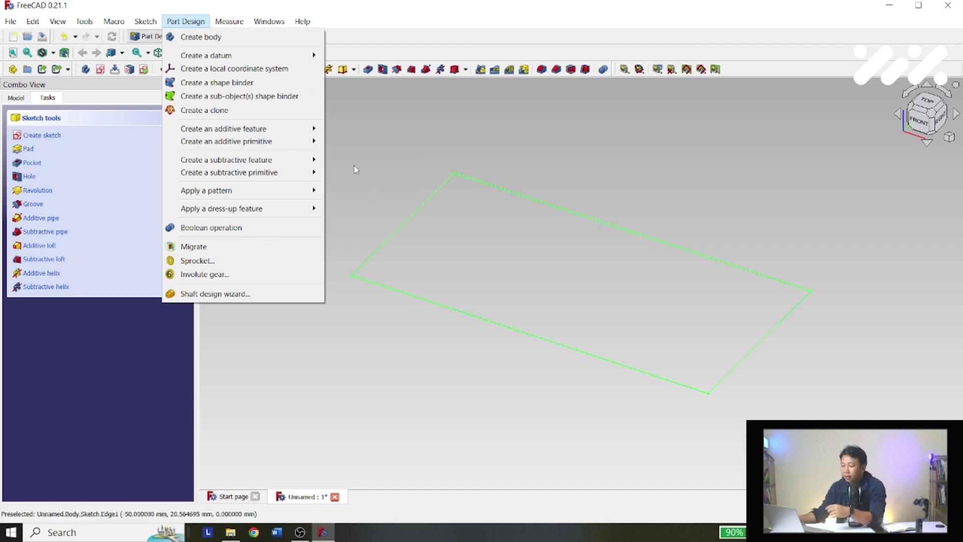
pyautogui.click(331, 133)
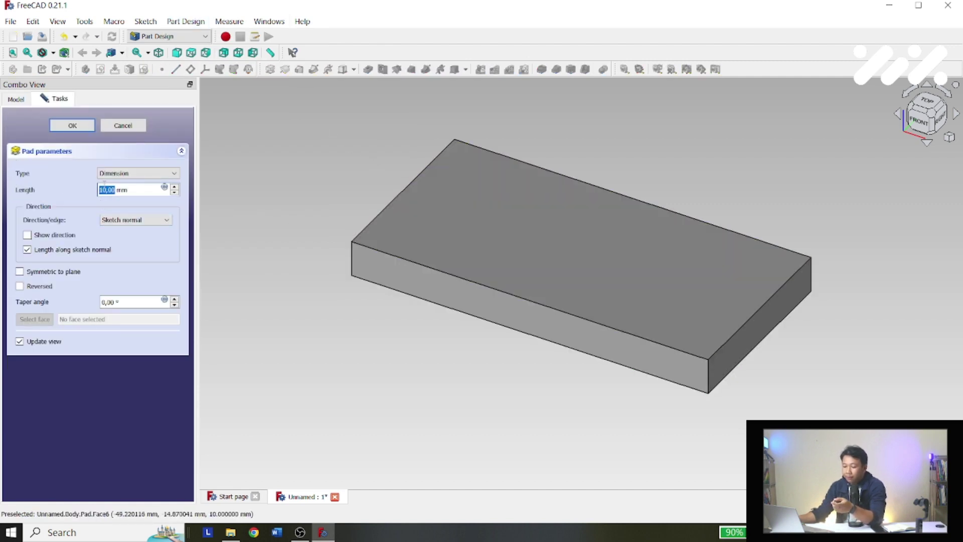
pyautogui.click(106, 187)
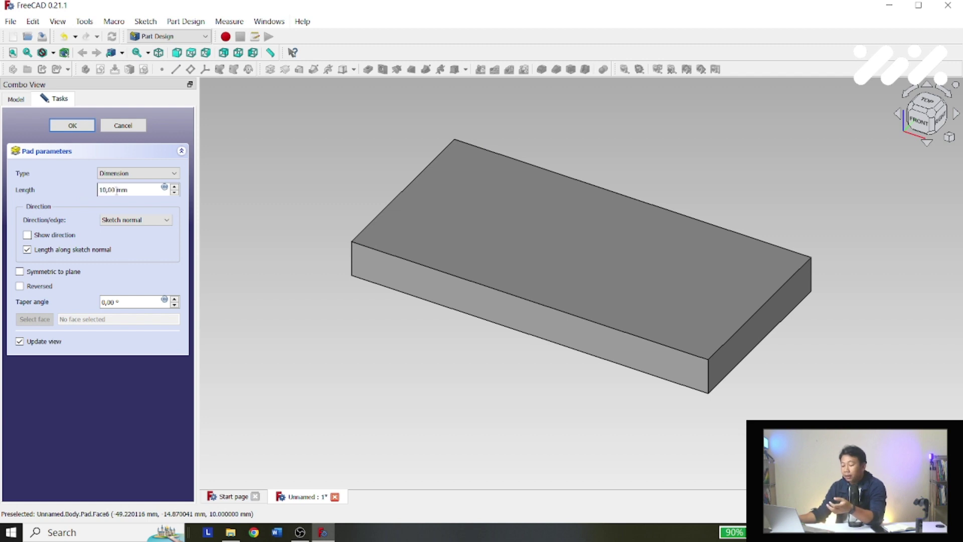
pyautogui.tripleClick(136, 195)
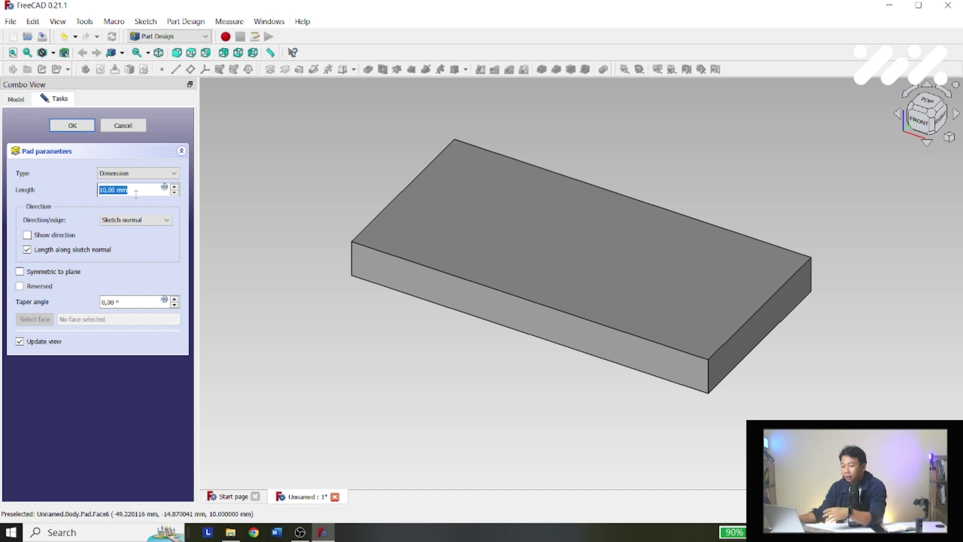
pyautogui.click(136, 195)
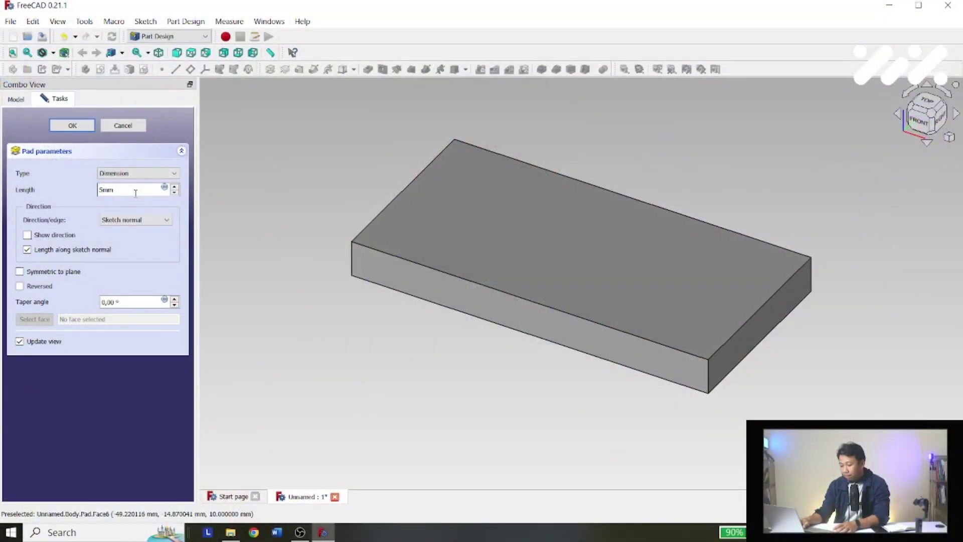
pyautogui.press('Return')
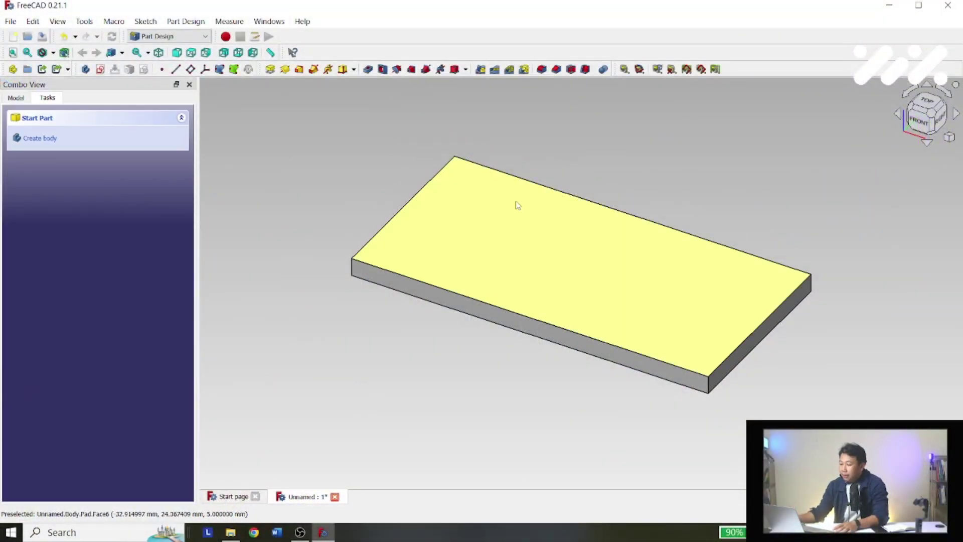
# In a new sketch on the plate's top face, draw four circles about 6 to 8 mm in diameter, one near each corner.
pyautogui.moveTo(517, 204); pyautogui.dragTo(515, 139, button='middle')
pyautogui.moveTo(787, 249); pyautogui.dragTo(765, 235, button='middle')
pyautogui.scroll(-1, 765, 236)
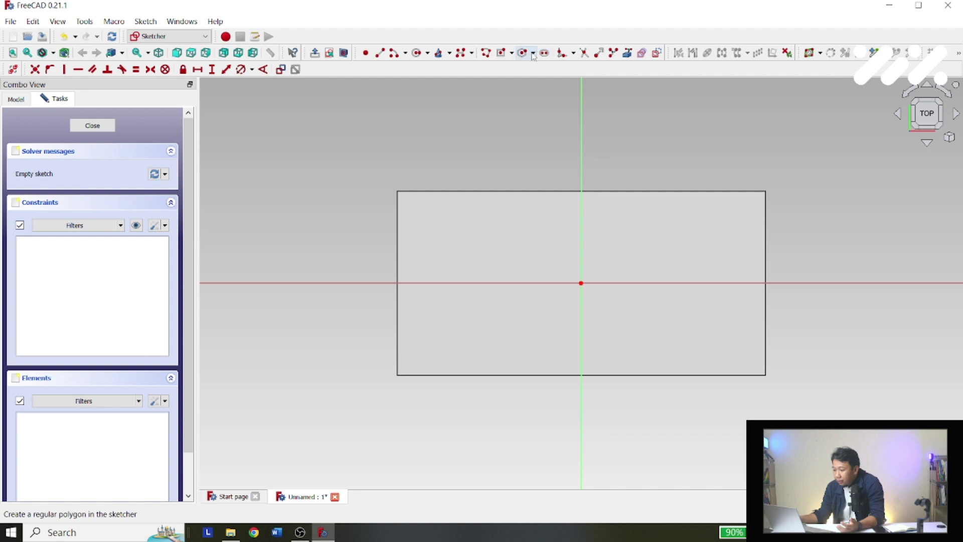
pyautogui.click(418, 54)
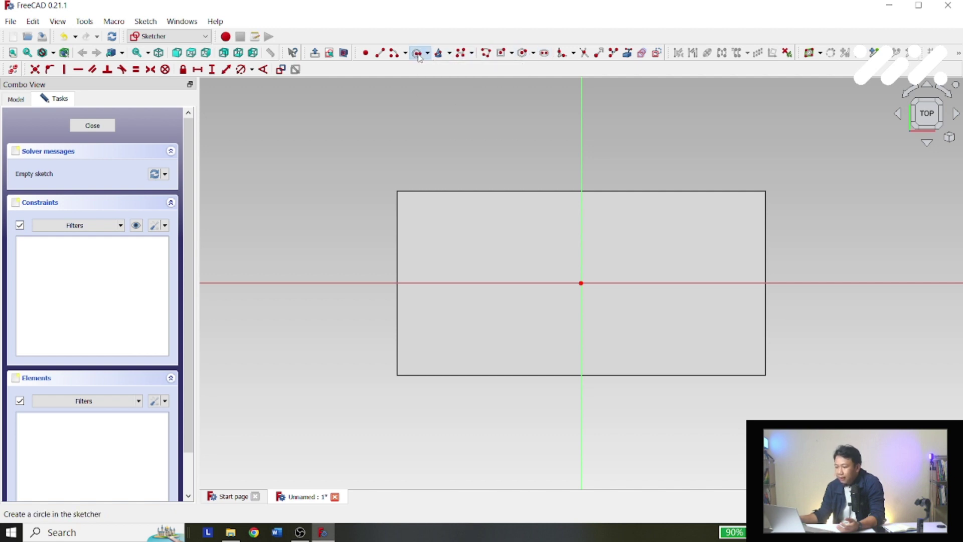
pyautogui.click(419, 212)
pyautogui.click(429, 219)
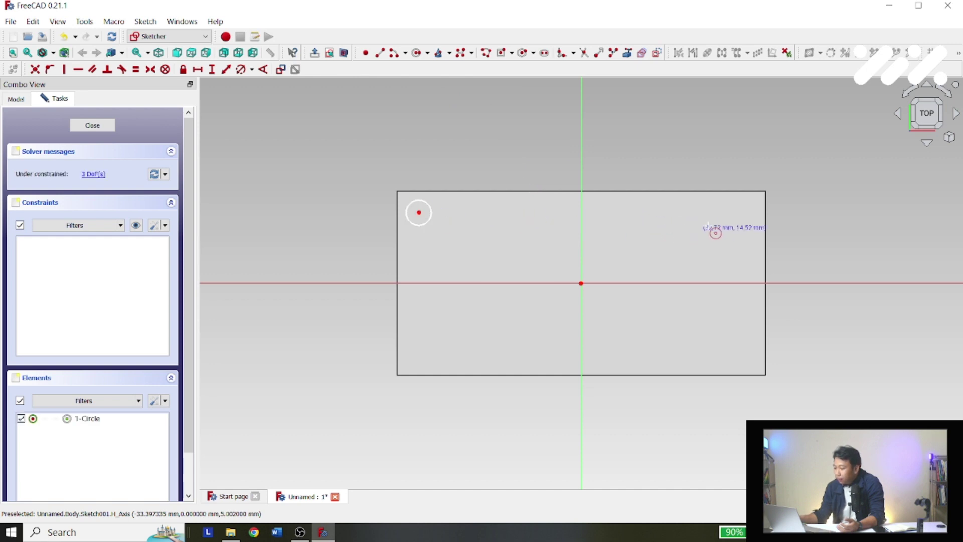
pyautogui.click(728, 214)
pyautogui.click(742, 221)
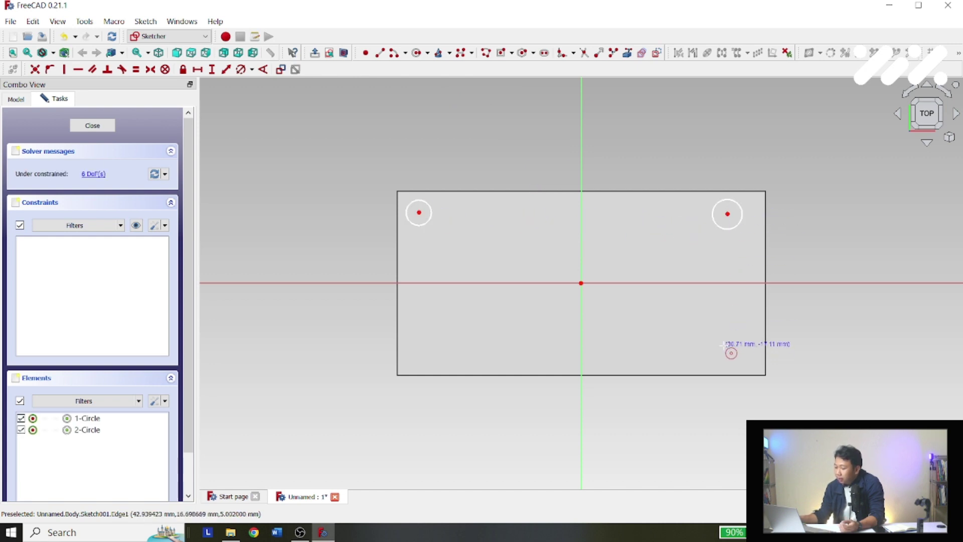
pyautogui.click(723, 346)
pyautogui.click(737, 355)
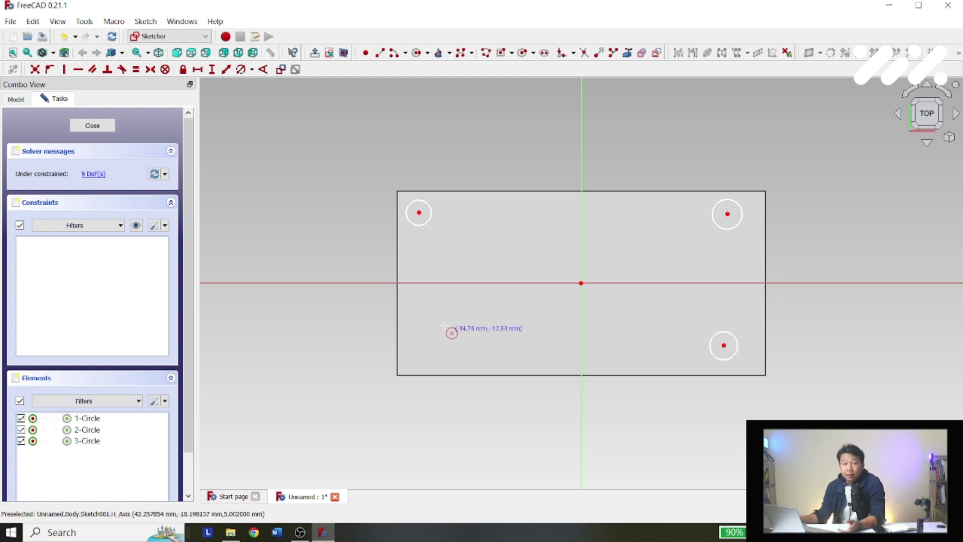
pyautogui.click(418, 351)
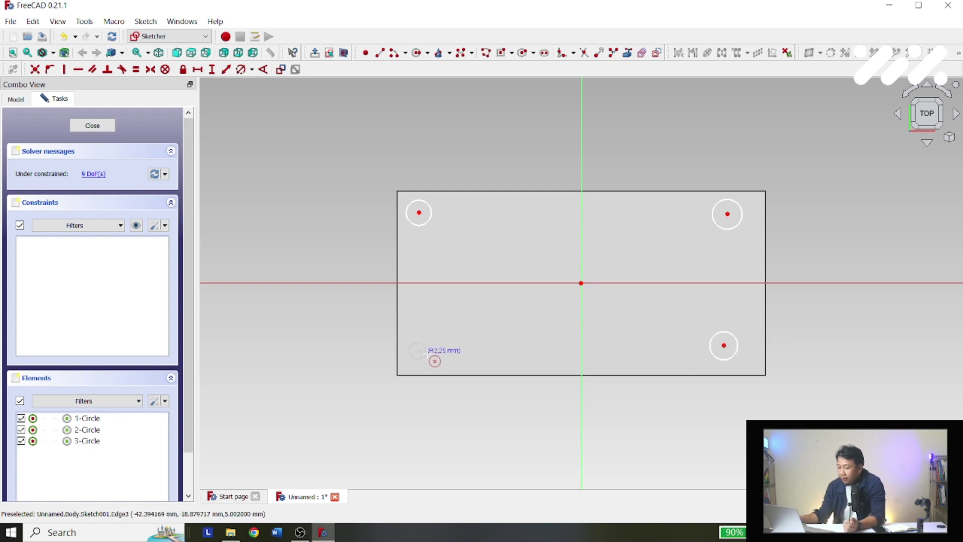
pyautogui.click(429, 353)
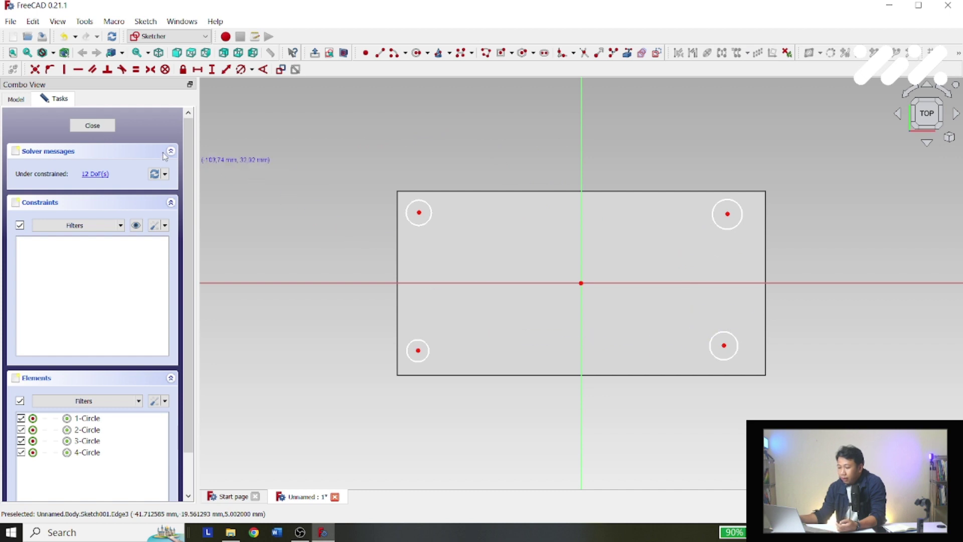
# Constrain the diameter of the circle near the plate's upper-left corner to 10 mm.
pyautogui.click(242, 69)
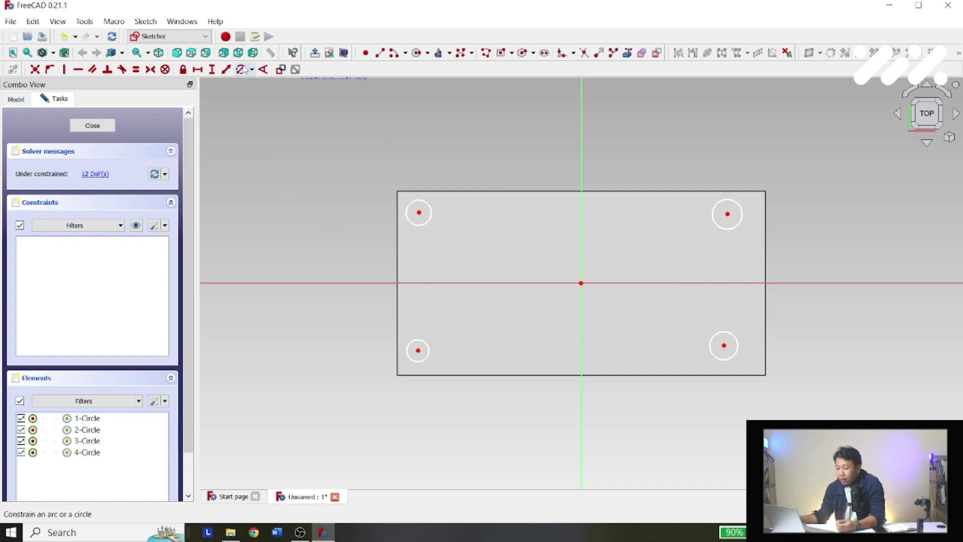
pyautogui.click(430, 205)
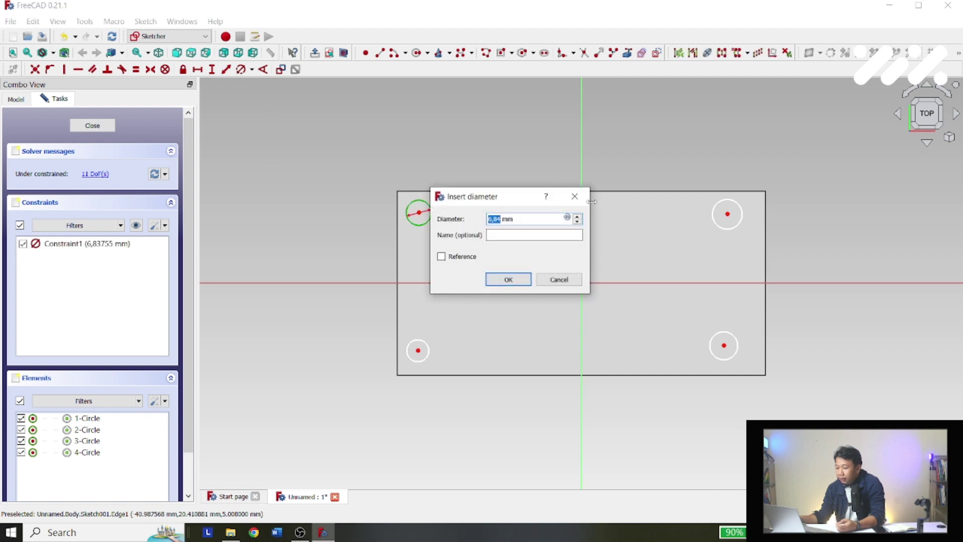
pyautogui.click(576, 194)
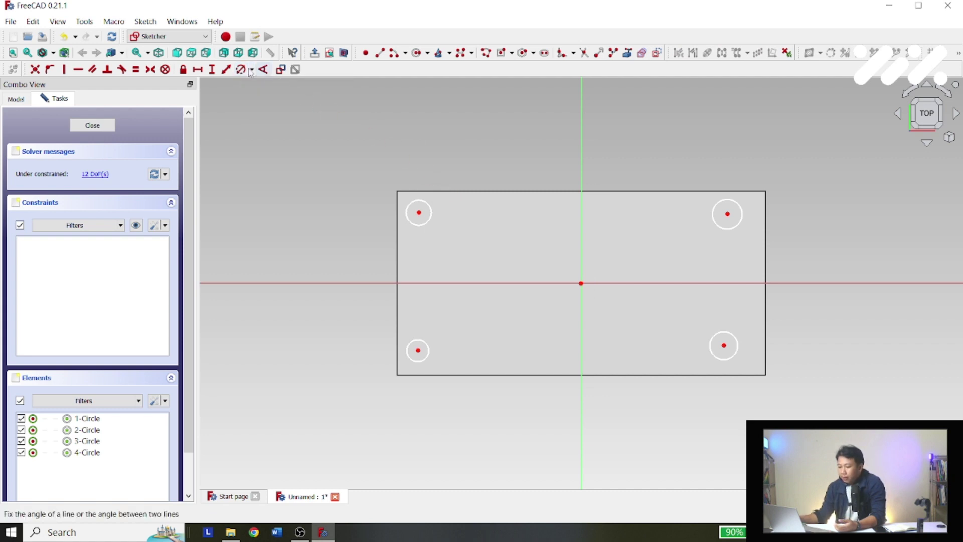
pyautogui.click(431, 215)
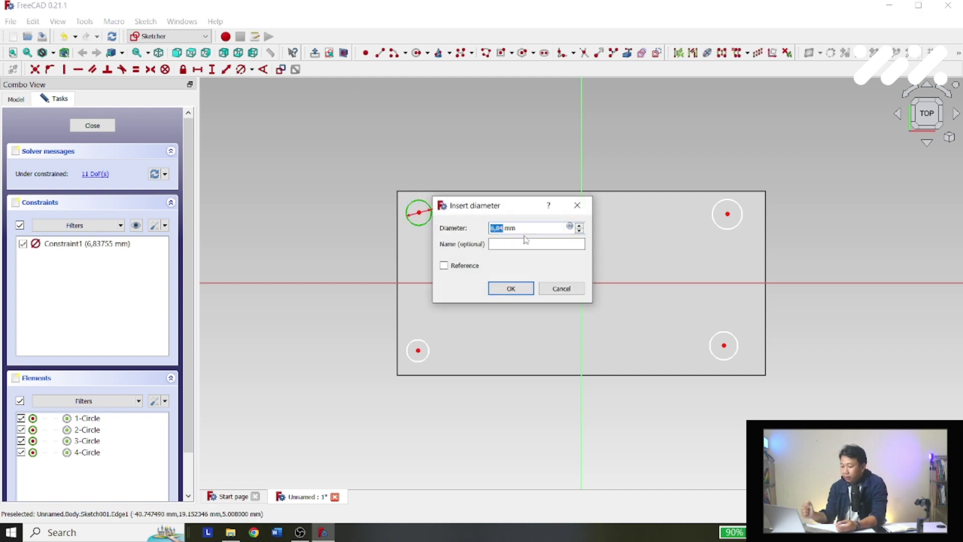
pyautogui.write('10')
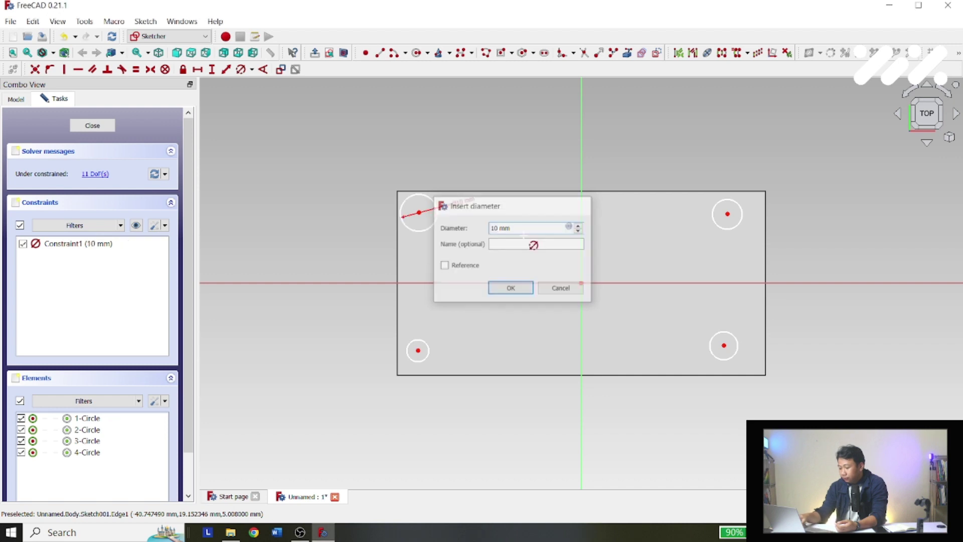
pyautogui.press('Return')
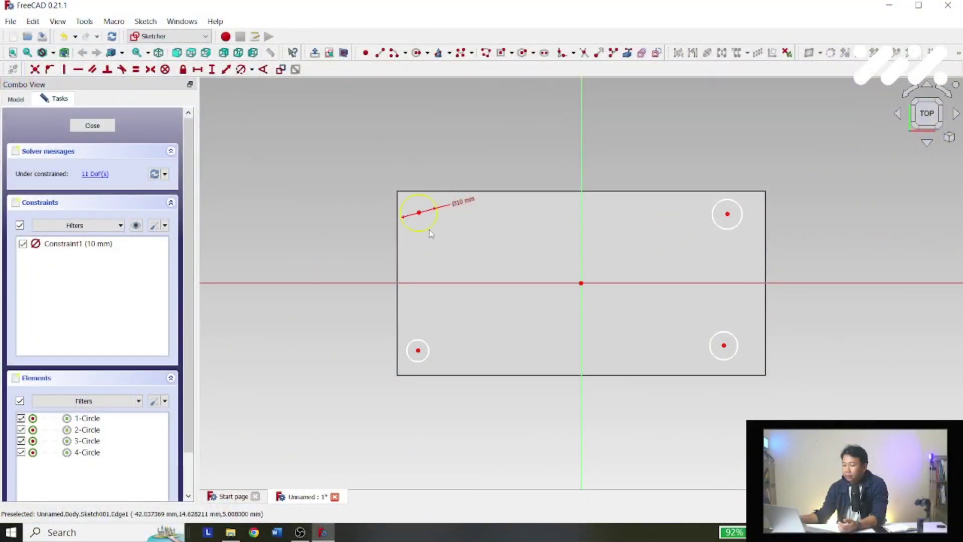
# Apply an equality constraint to all four corner circles so they share the same diameter.
pyautogui.click(429, 231)
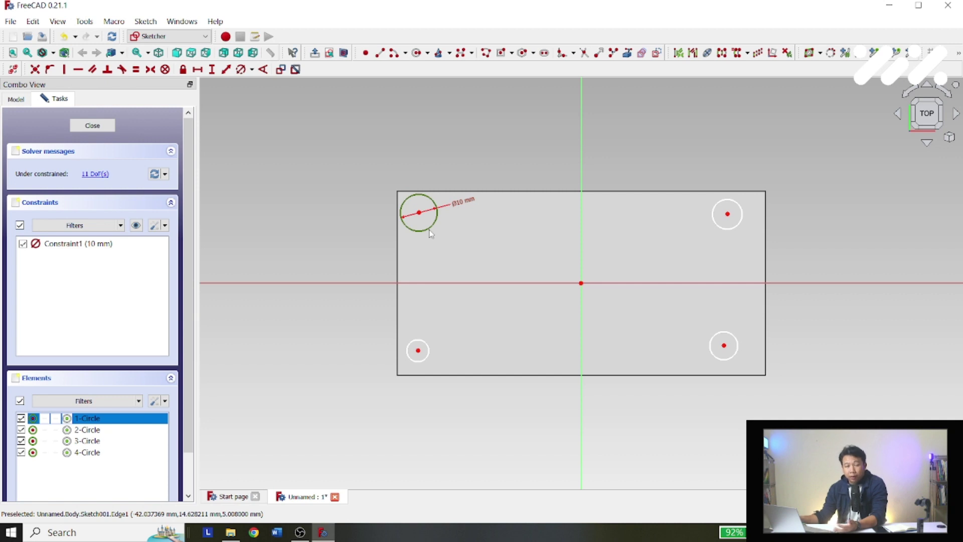
pyautogui.click(714, 226)
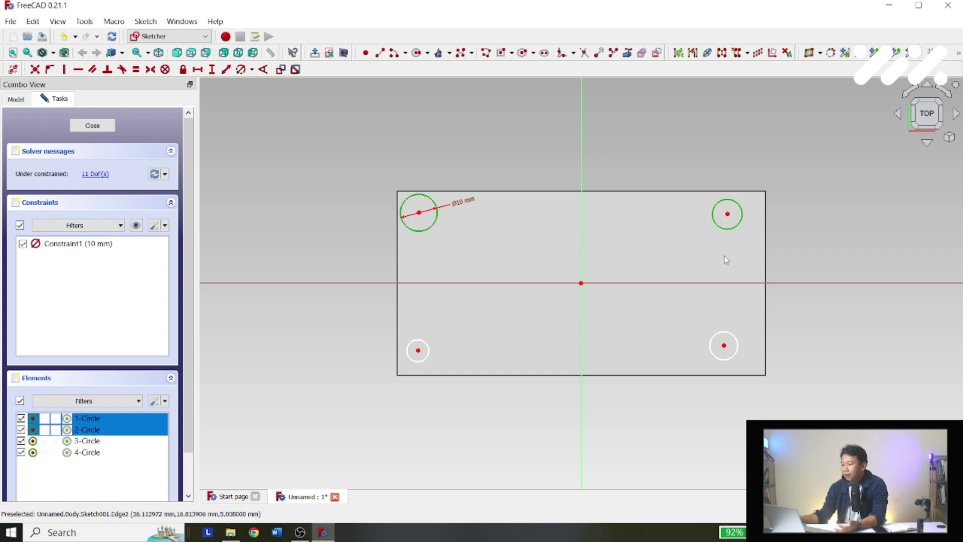
pyautogui.click(724, 334)
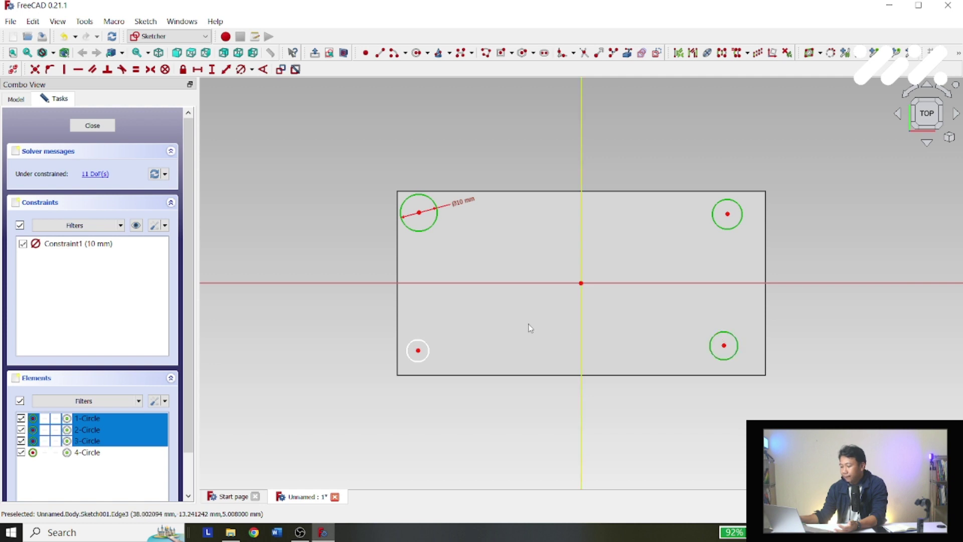
pyautogui.click(430, 349)
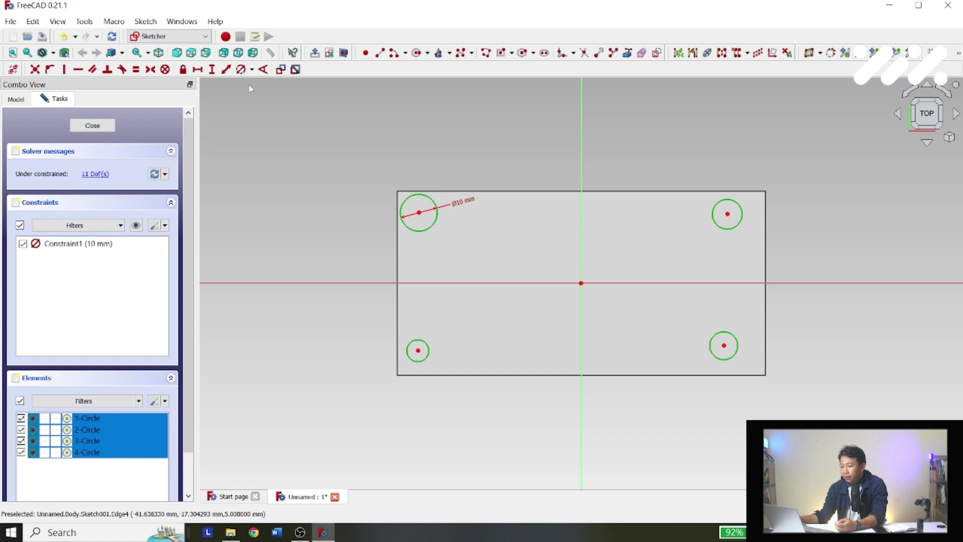
pyautogui.click(136, 70)
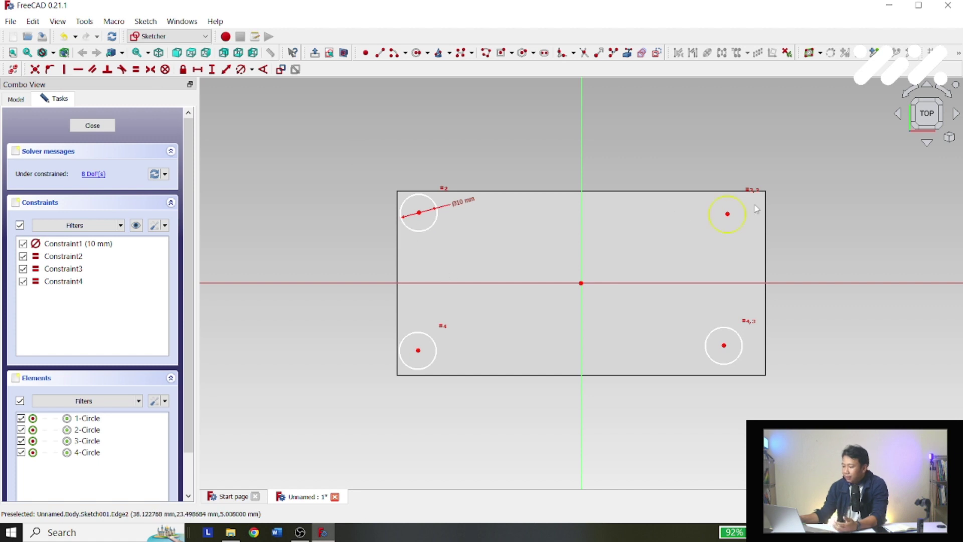
# Check the lower-left circle's diameter with the diameter constraint, then discard that constraint.
pyautogui.click(242, 71)
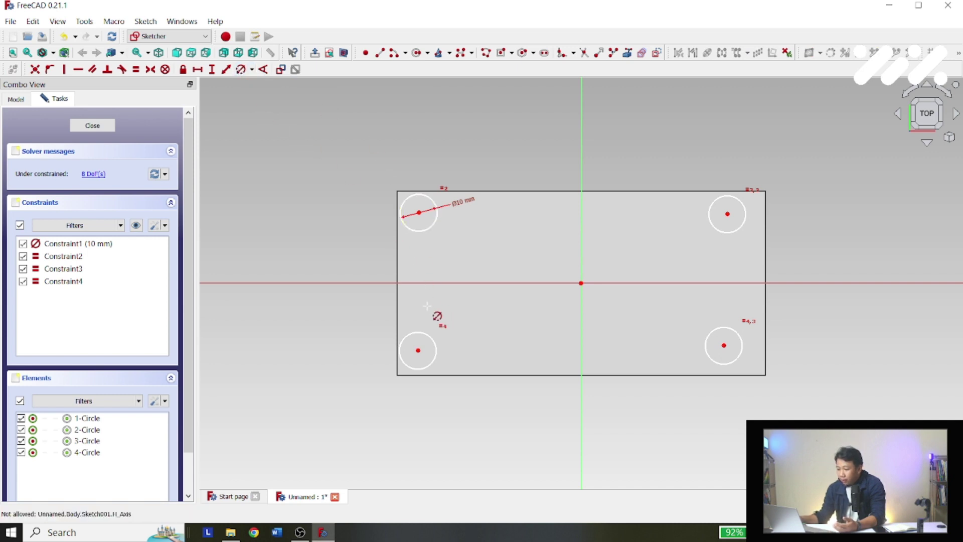
pyautogui.click(437, 351)
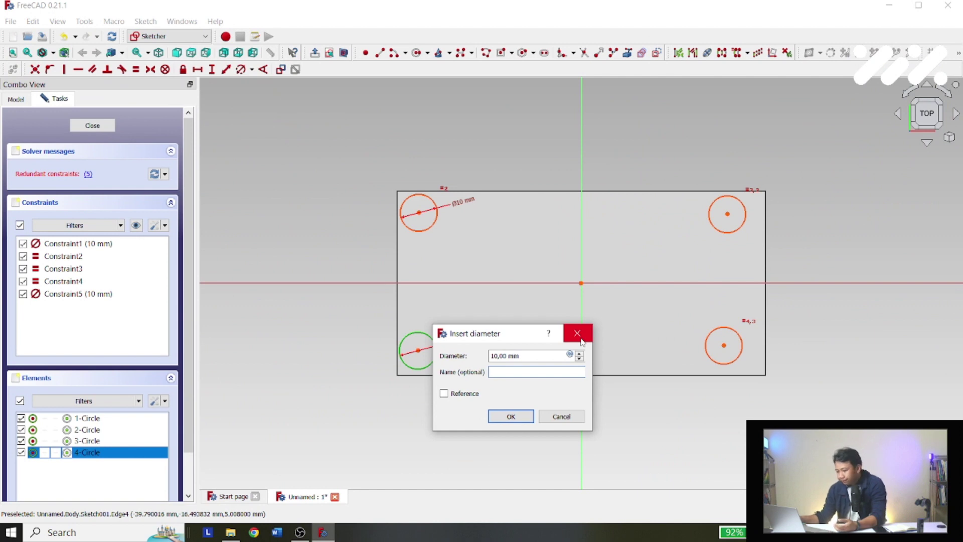
pyautogui.click(578, 336)
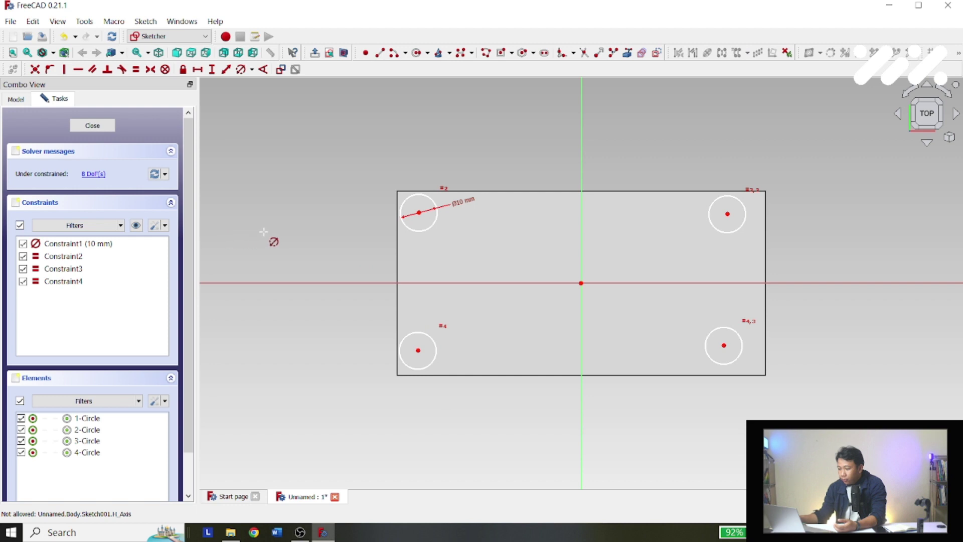
# Try to constrain the distance from the upper-left circle's centre to the plate's edge.
pyautogui.scroll(4, 422, 204)
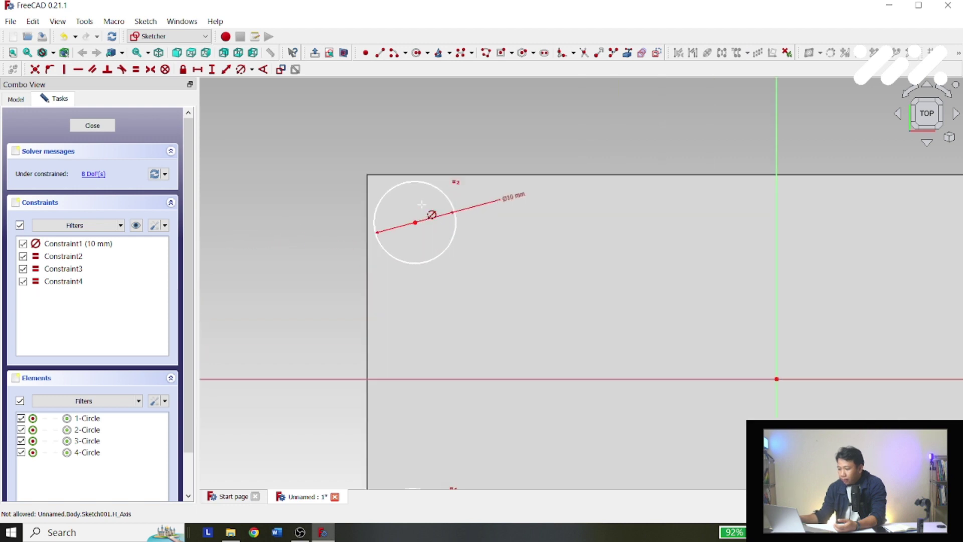
pyautogui.scroll(1, 421, 204)
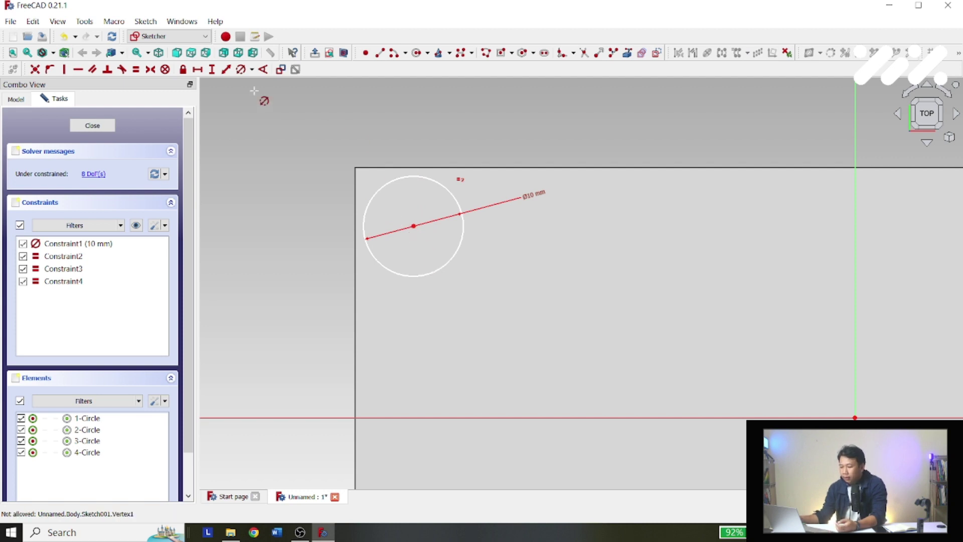
pyautogui.click(415, 227)
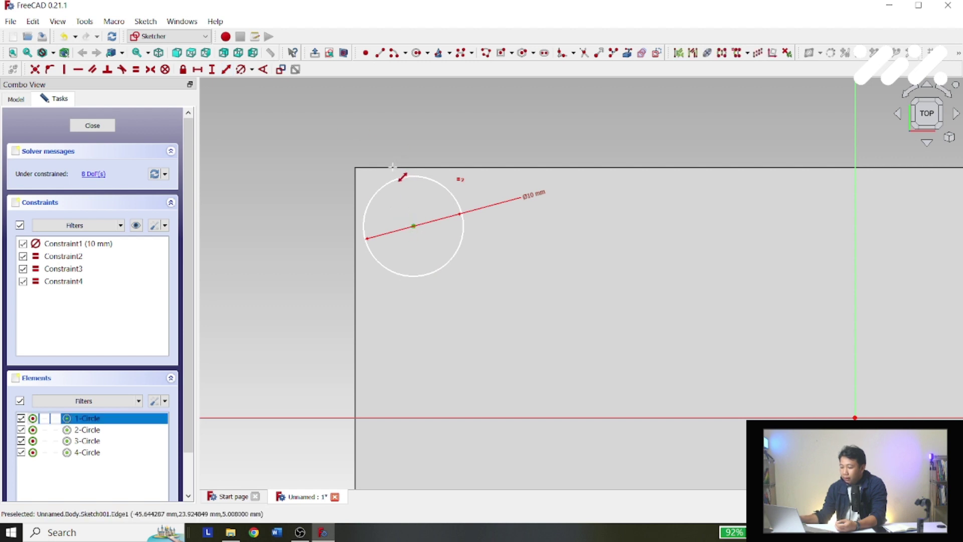
pyautogui.press('Escape')
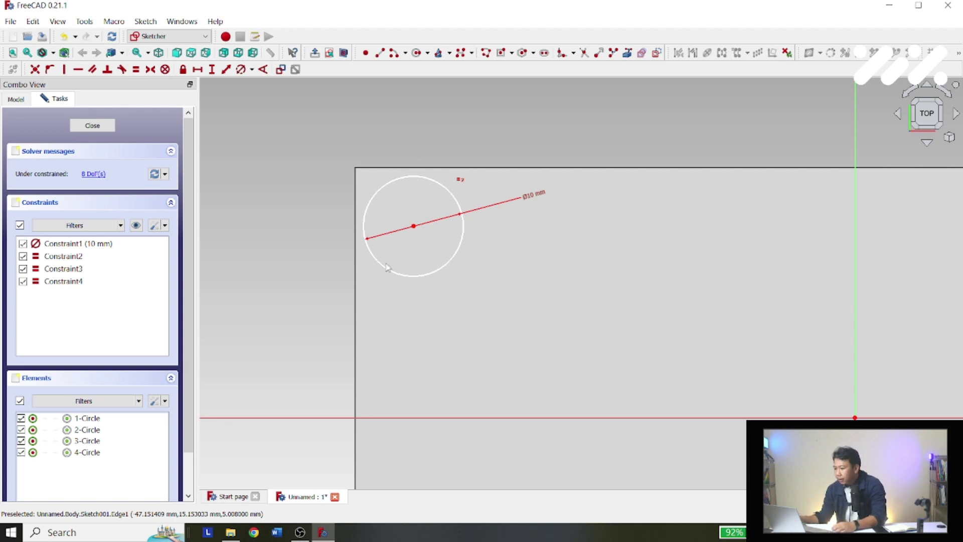
# Link the plate's upper-left corner as external geometry and constrain its horizontal distance to the upper-left circle's centre to 10 mm.
pyautogui.click(626, 52)
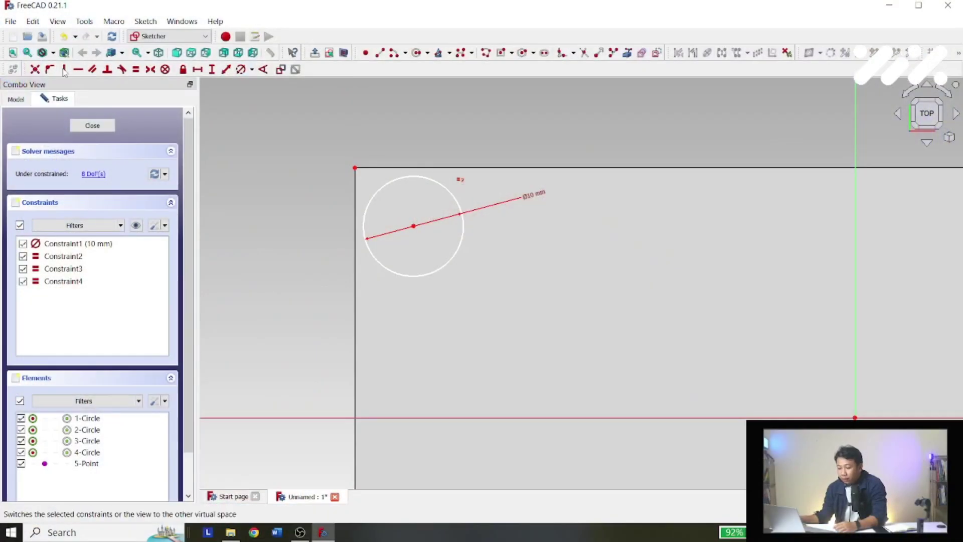
pyautogui.click(197, 69)
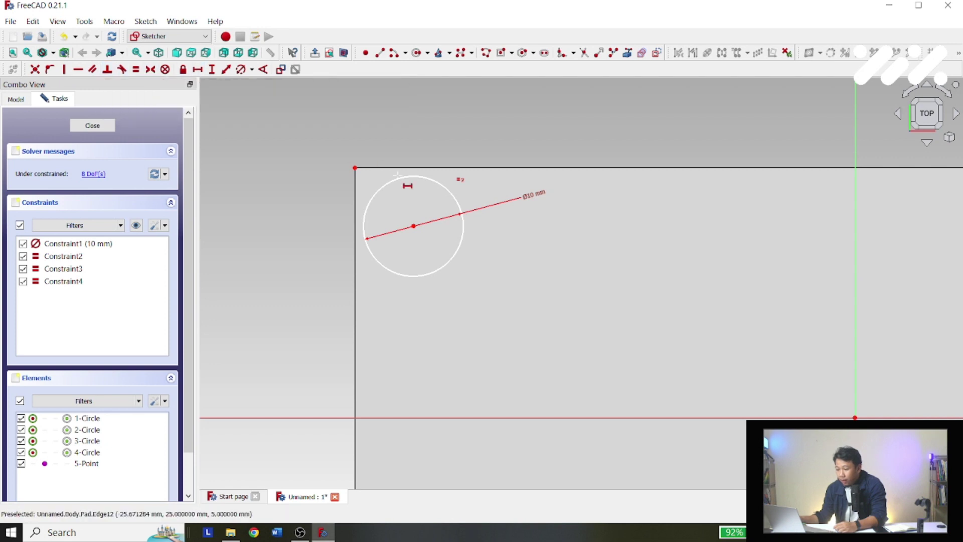
pyautogui.click(355, 168)
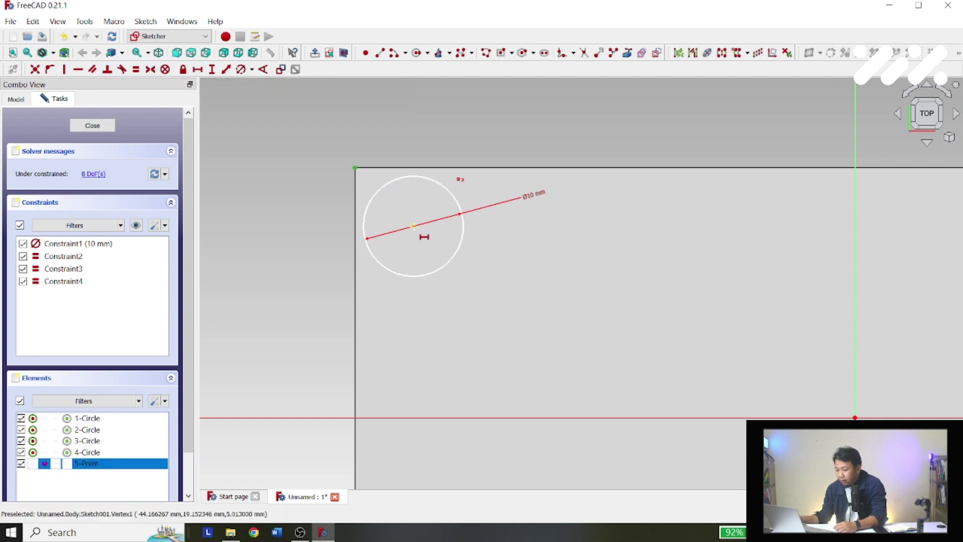
pyautogui.click(414, 225)
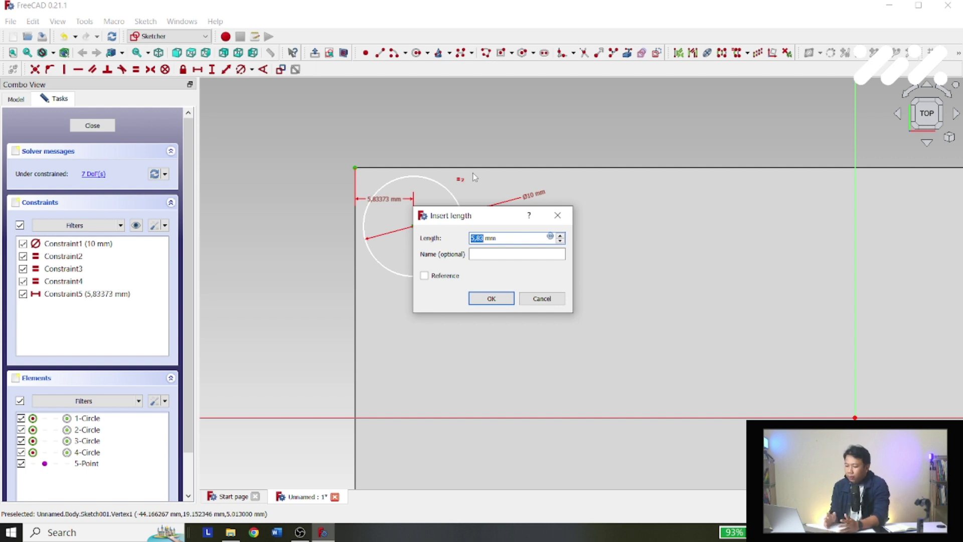
pyautogui.write('10')
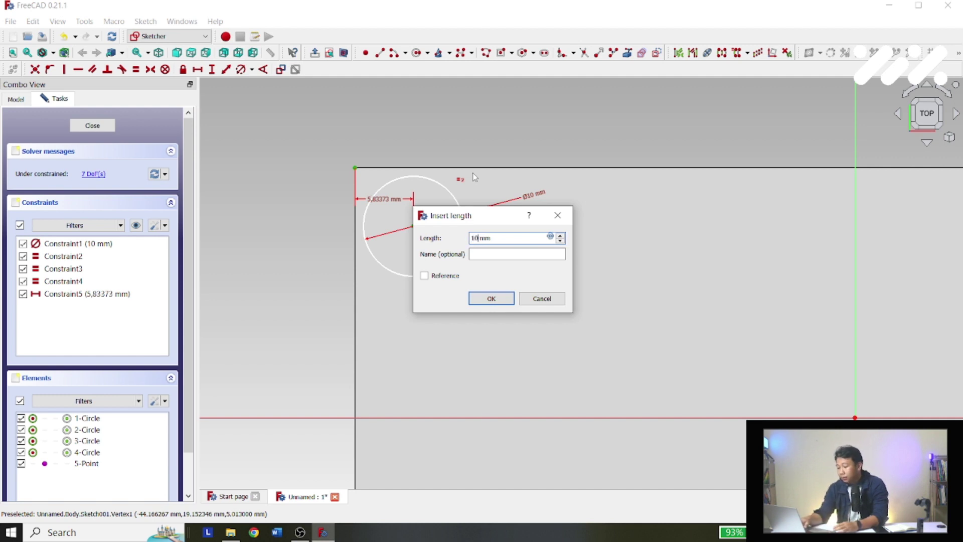
pyautogui.press('Return')
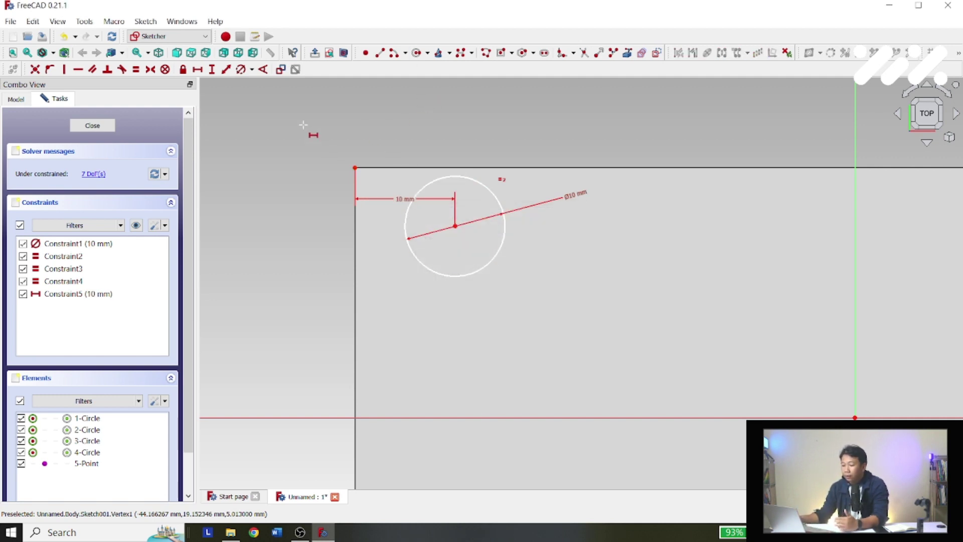
# Constrain the vertical distance between the plate's upper-left corner and the upper-left circle's centre to 10 mm.
pyautogui.click(212, 69)
pyautogui.click(455, 226)
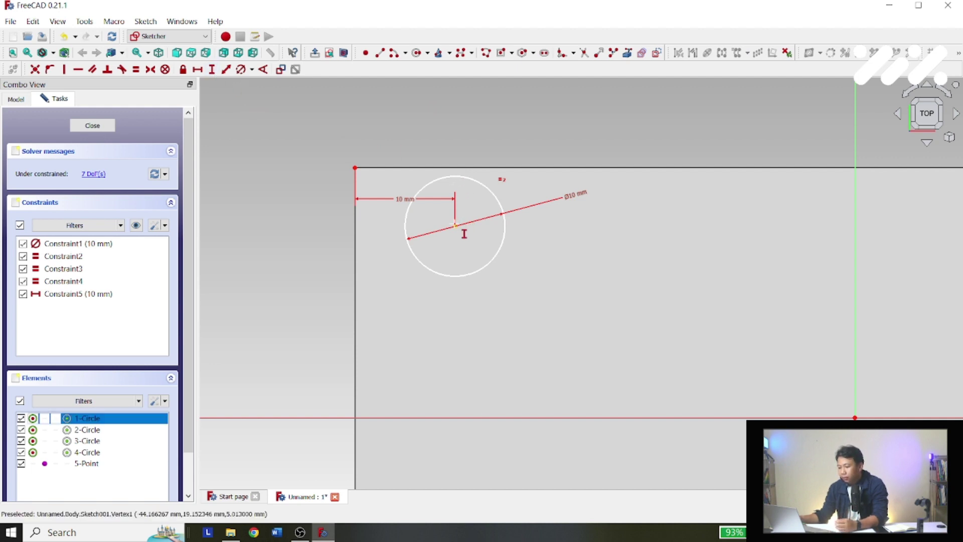
pyautogui.rightClick(355, 168)
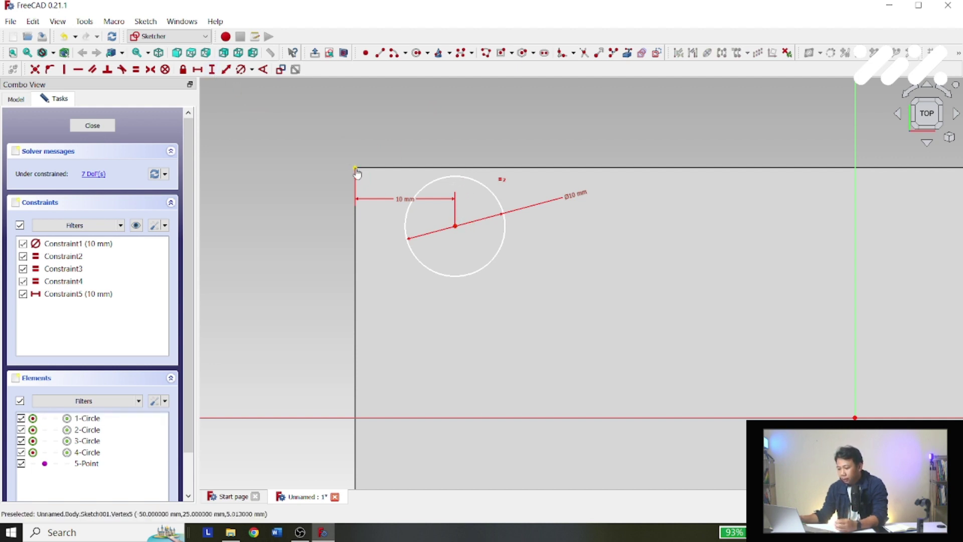
pyautogui.click(355, 168)
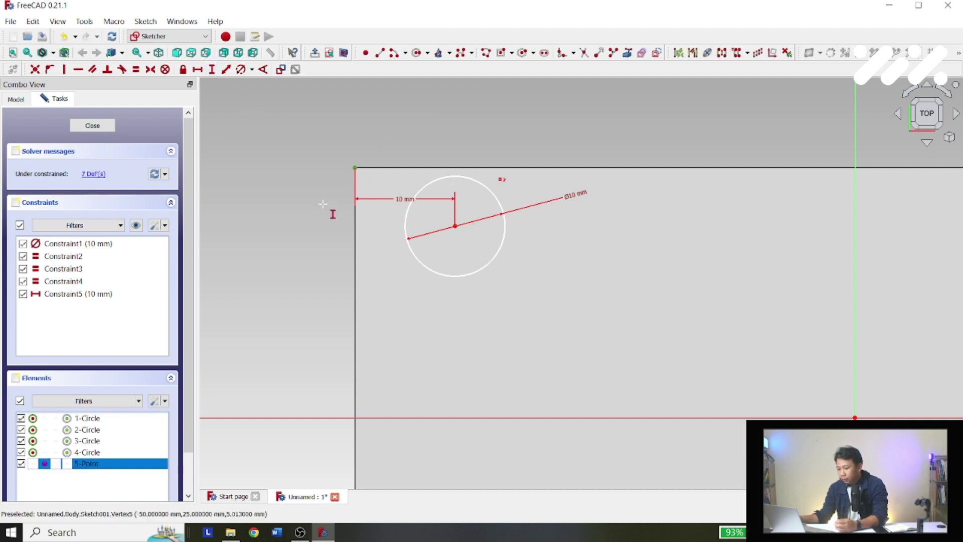
pyautogui.click(455, 226)
pyautogui.write('1')
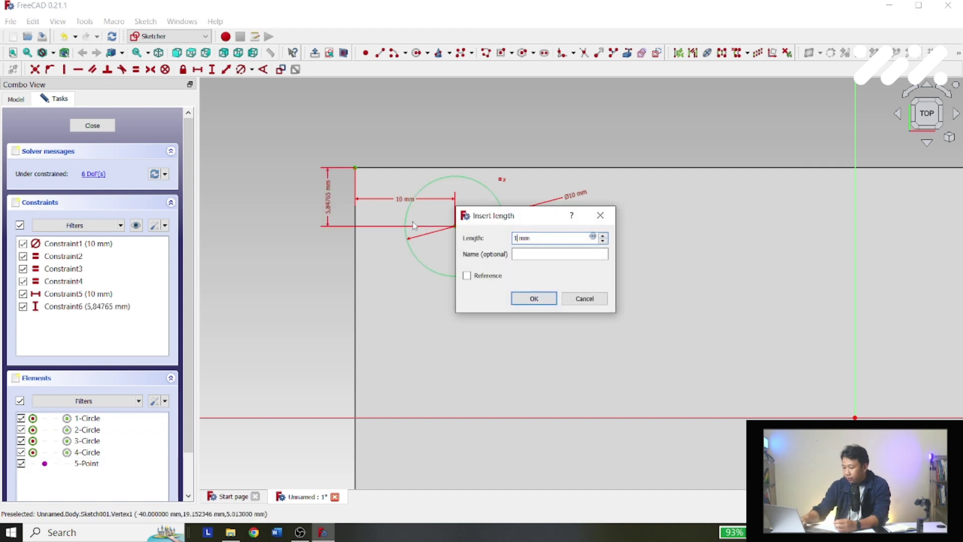
pyautogui.write('0')
pyautogui.press('Return')
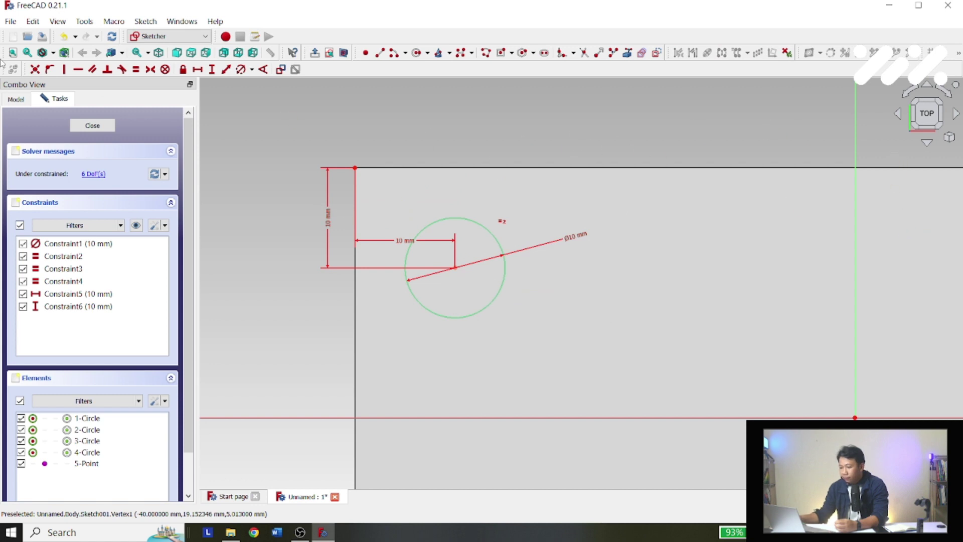
# Reposition the upper-left circle's 10 mm distance dimensions so they sit inside the plate, close to the circle.
pyautogui.scroll(-5, 640, 258)
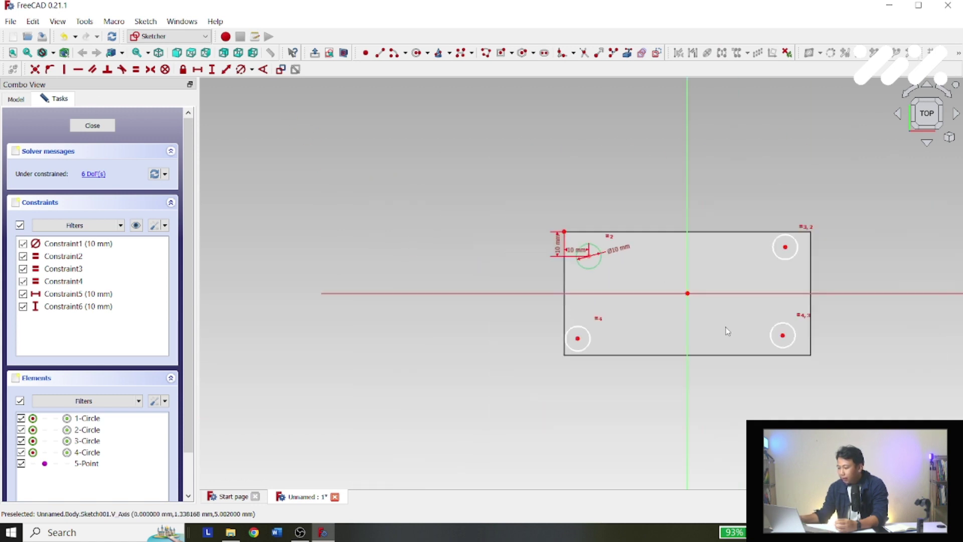
pyautogui.scroll(2, 724, 329)
pyautogui.scroll(-1, 800, 285)
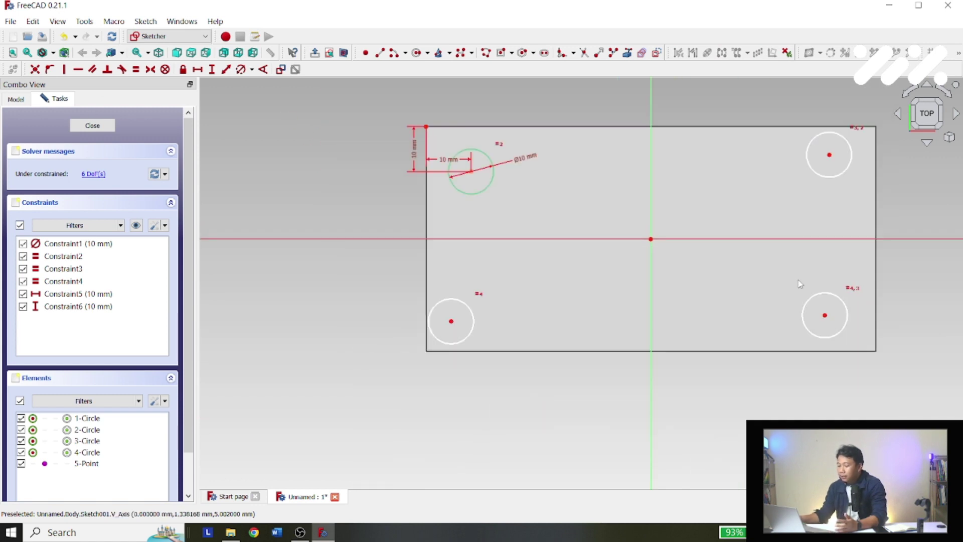
pyautogui.moveTo(415, 152); pyautogui.dragTo(443, 177)
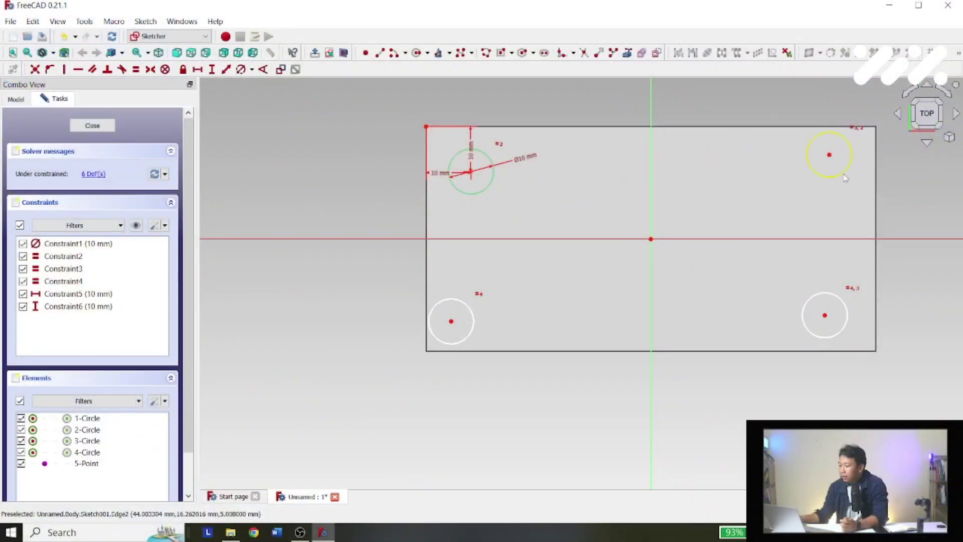
# Apply a horizontal constraint between the centres of the upper-left and upper-right circles.
pyautogui.click(846, 179)
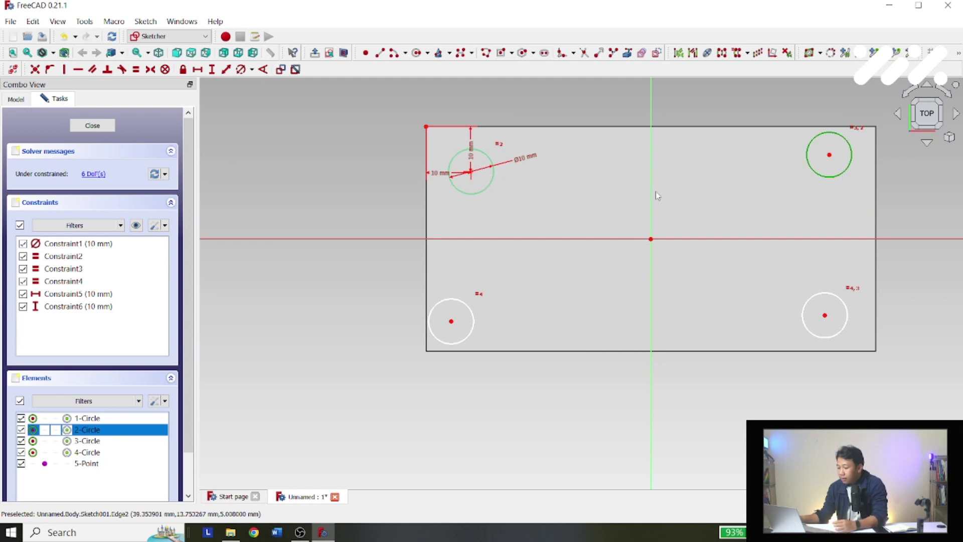
pyautogui.click(488, 191)
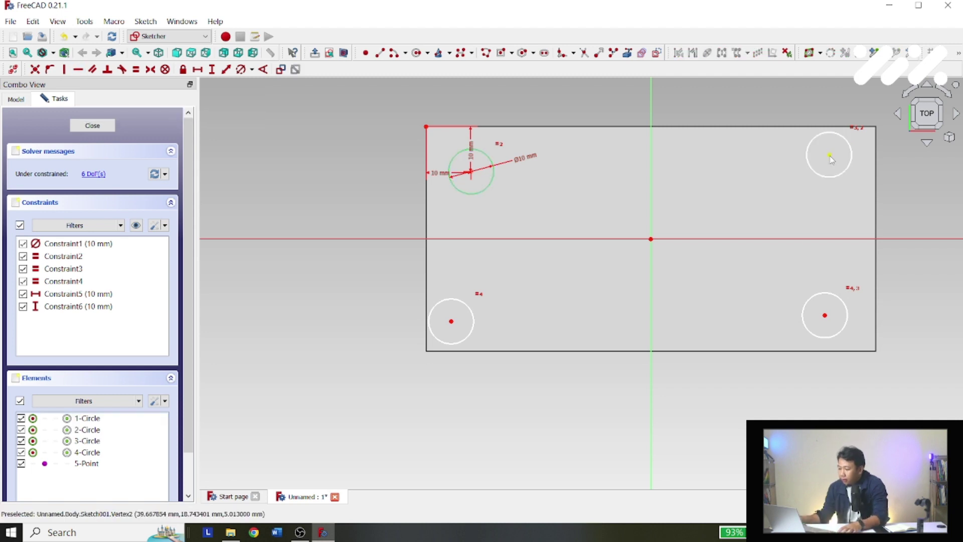
pyautogui.click(829, 156)
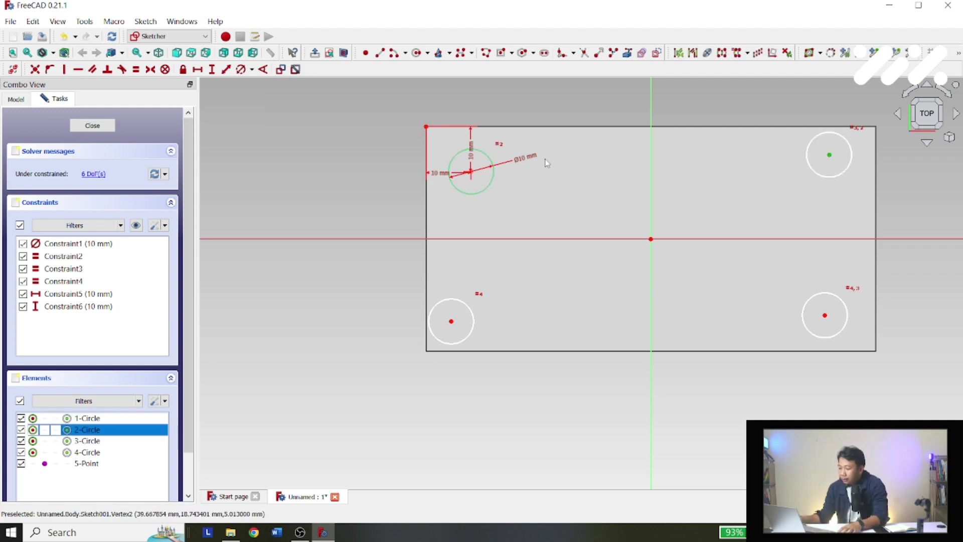
pyautogui.click(471, 173)
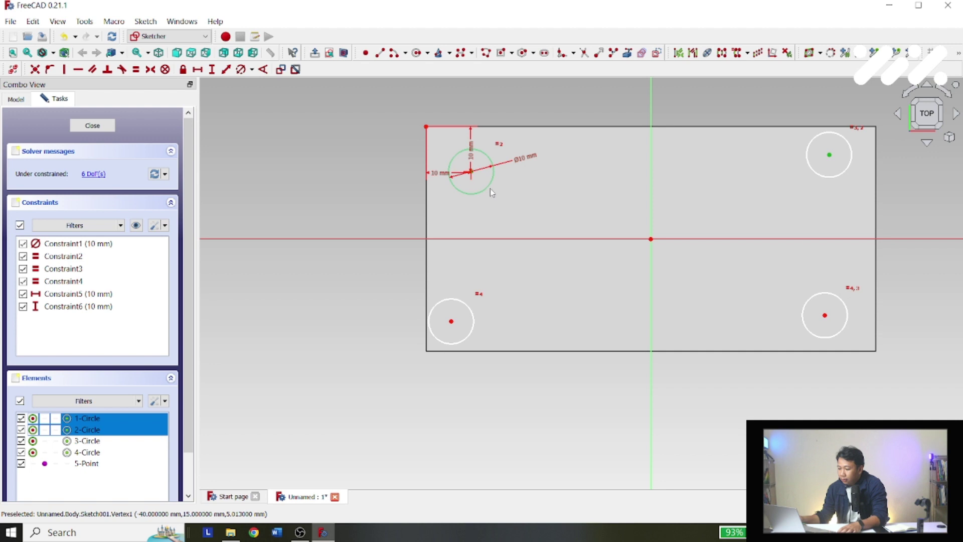
pyautogui.click(78, 70)
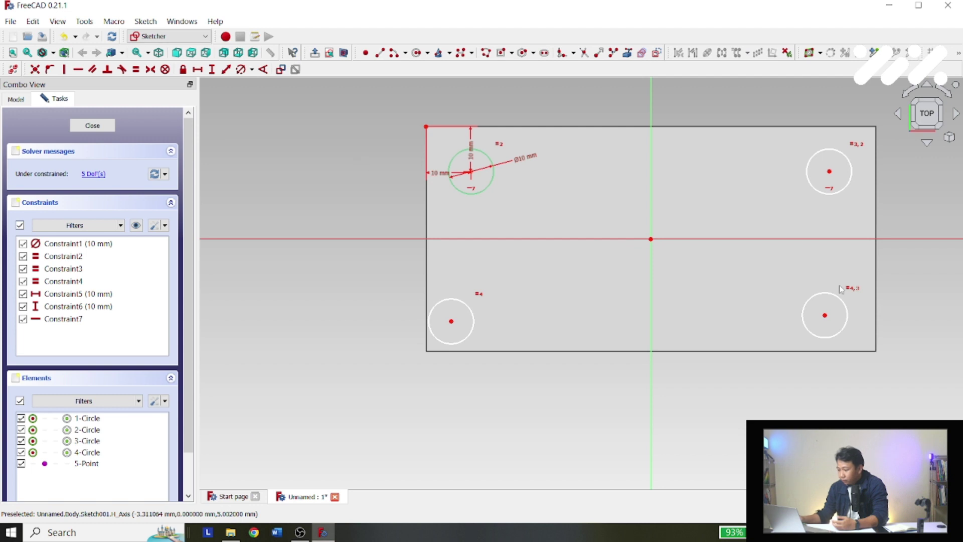
pyautogui.rightClick(330, 160)
pyautogui.click(355, 133)
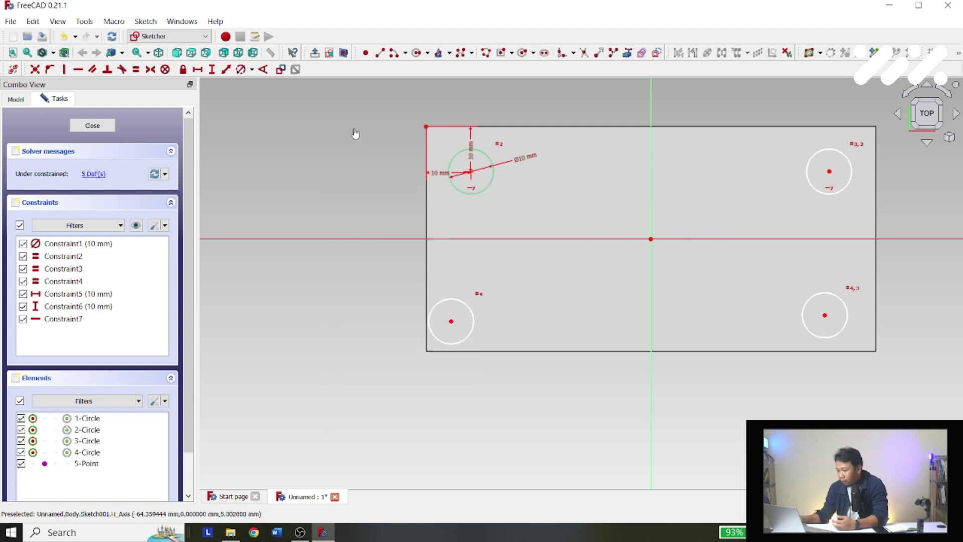
# Apply a vertical constraint between the centres of the upper-right and lower-right circles.
pyautogui.click(815, 303)
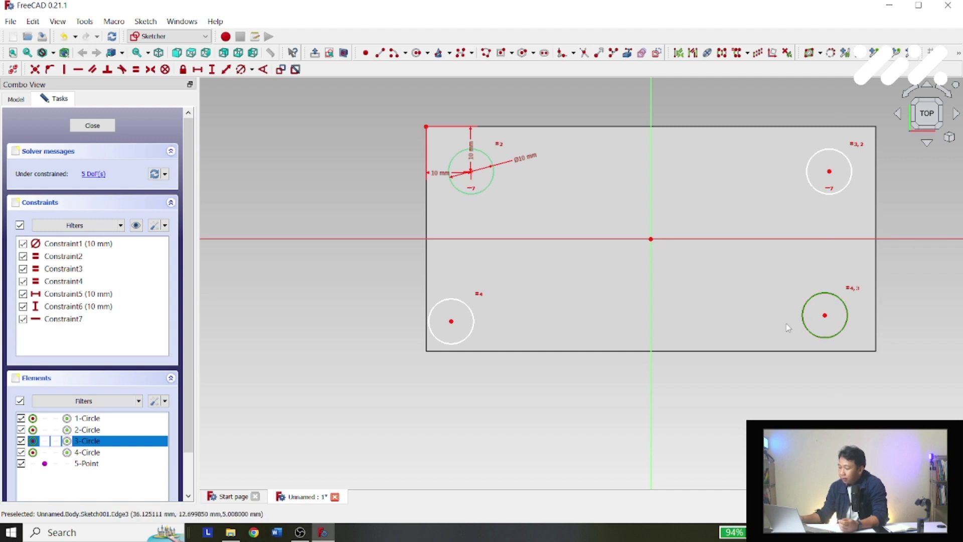
pyautogui.click(844, 326)
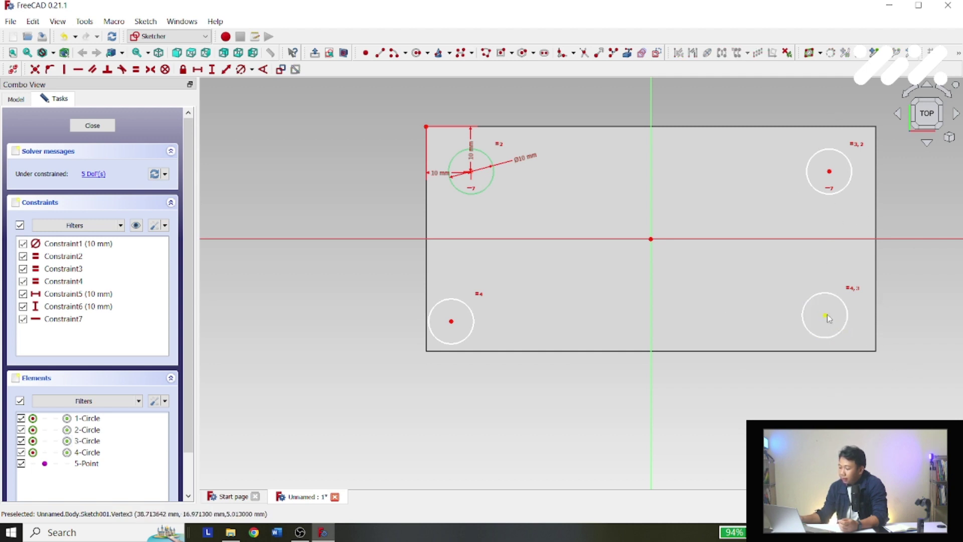
pyautogui.click(827, 315)
pyautogui.click(830, 171)
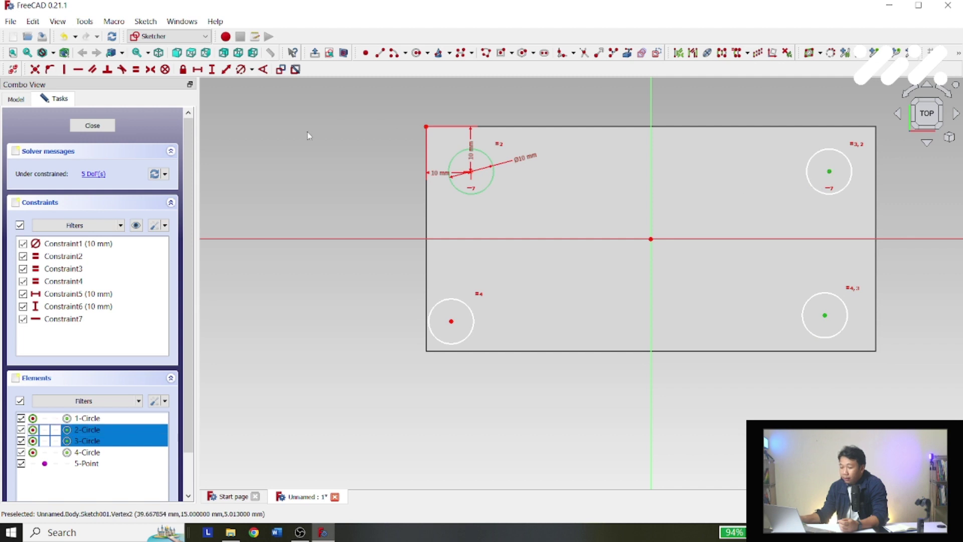
pyautogui.click(65, 72)
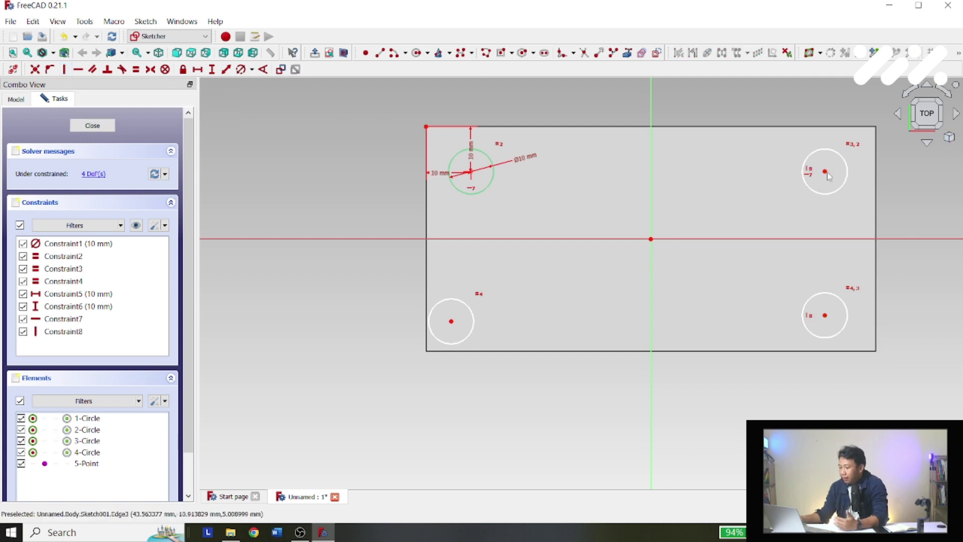
# Try to apply a horizontal constraint between the lower-left and lower-right circles.
pyautogui.click(474, 333)
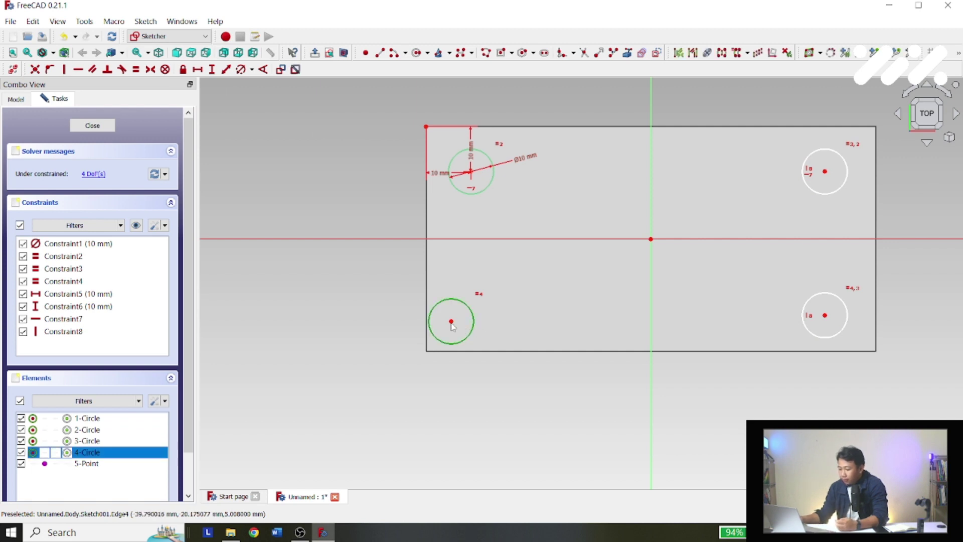
pyautogui.click(451, 322)
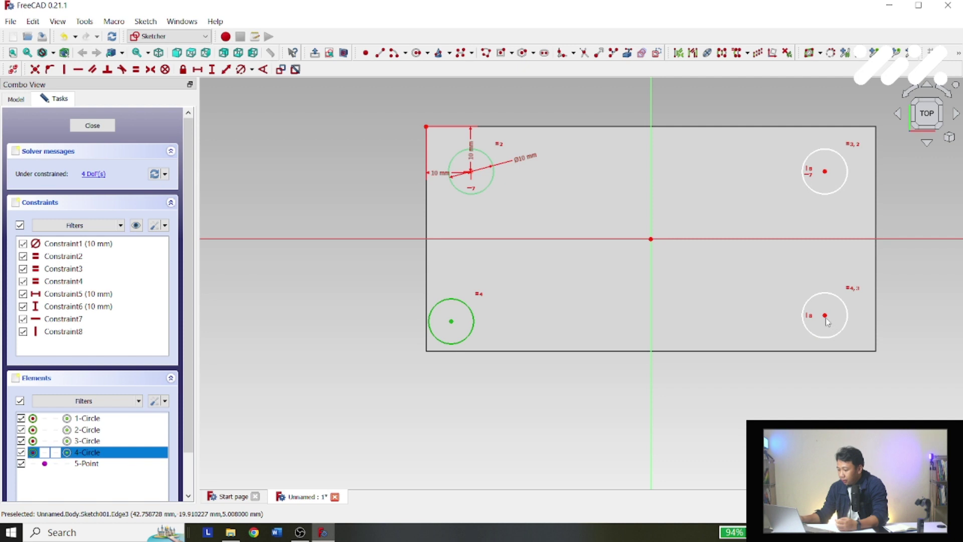
pyautogui.moveTo(826, 318); pyautogui.dragTo(827, 318)
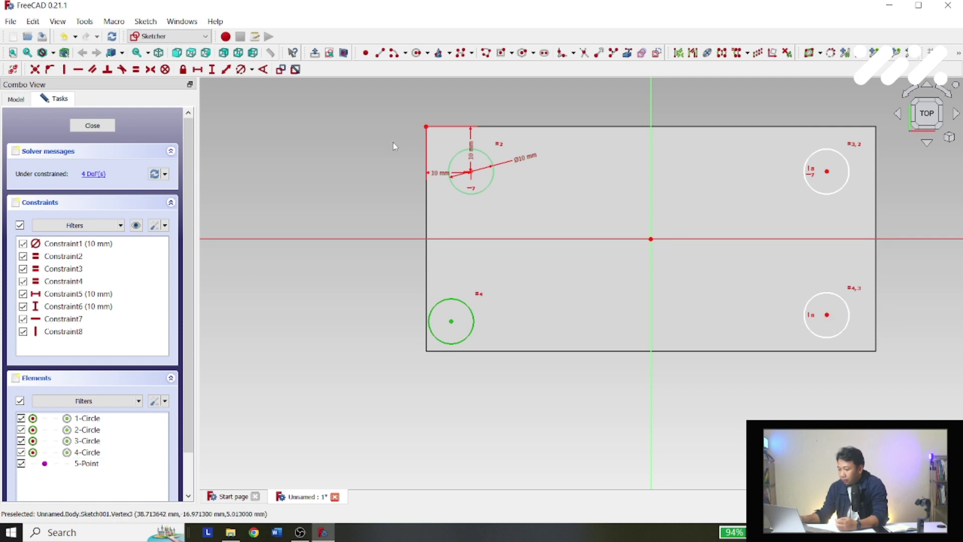
pyautogui.click(77, 69)
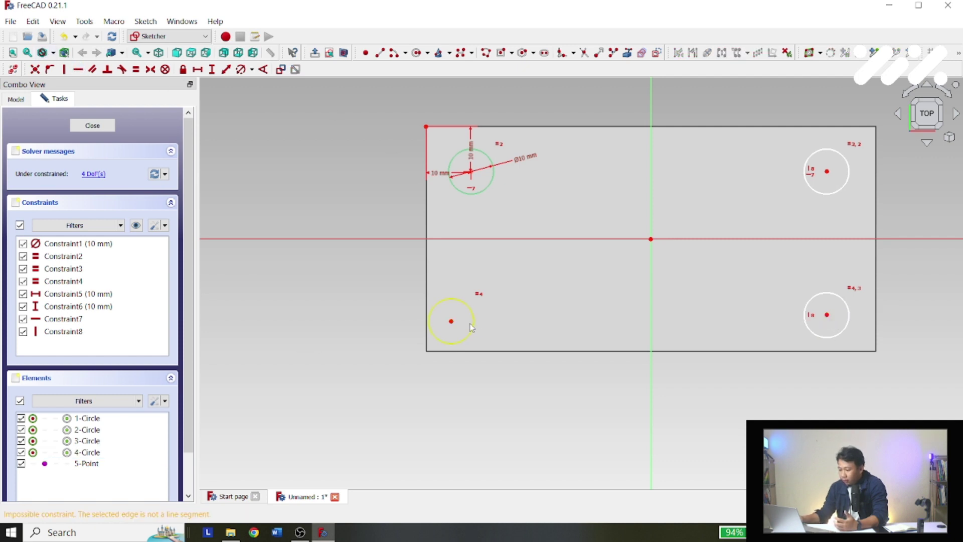
# Constrain the lower-left circle's centre horizontally to the lower-right centre and vertically to the upper-left centre, and shift the lower-right circle inward.
pyautogui.click(451, 322)
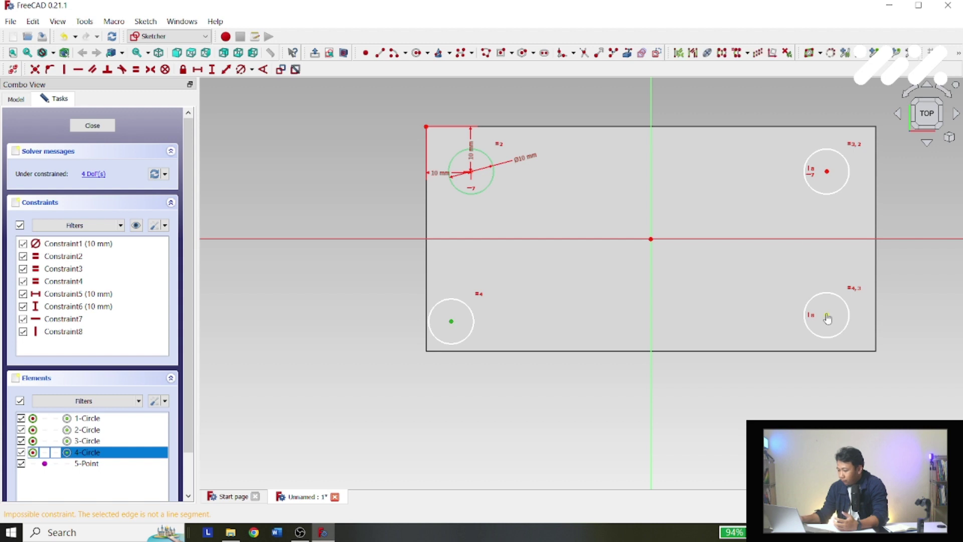
pyautogui.click(827, 317)
pyautogui.click(78, 69)
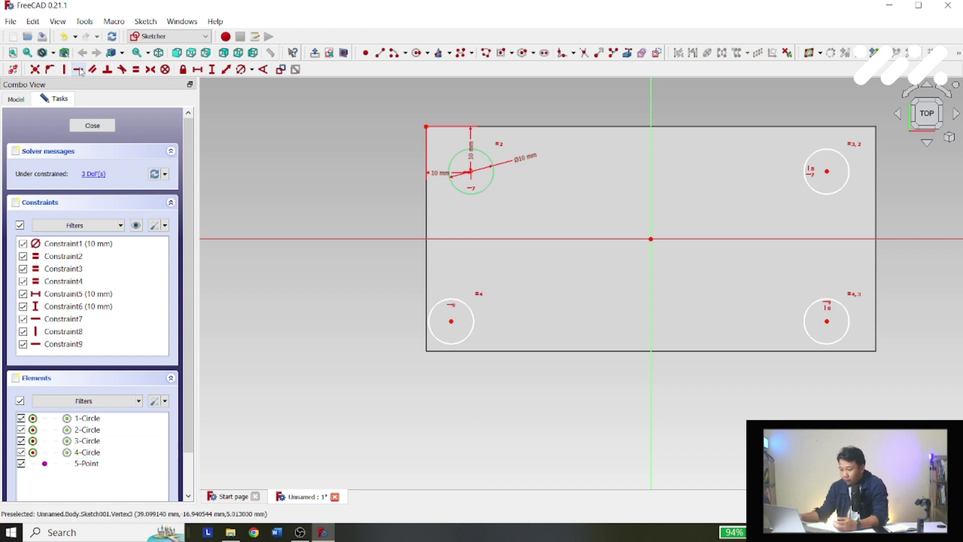
pyautogui.click(452, 322)
pyautogui.click(471, 172)
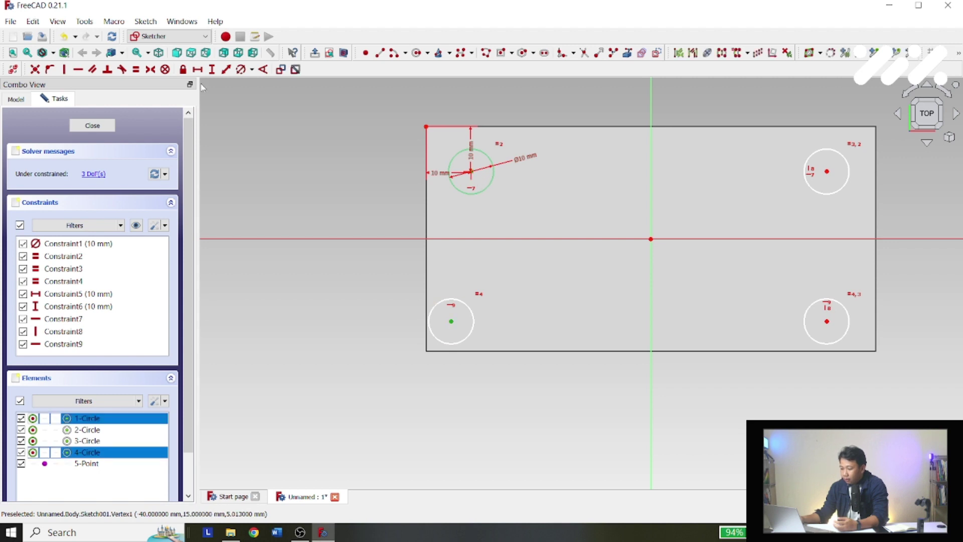
pyautogui.click(64, 70)
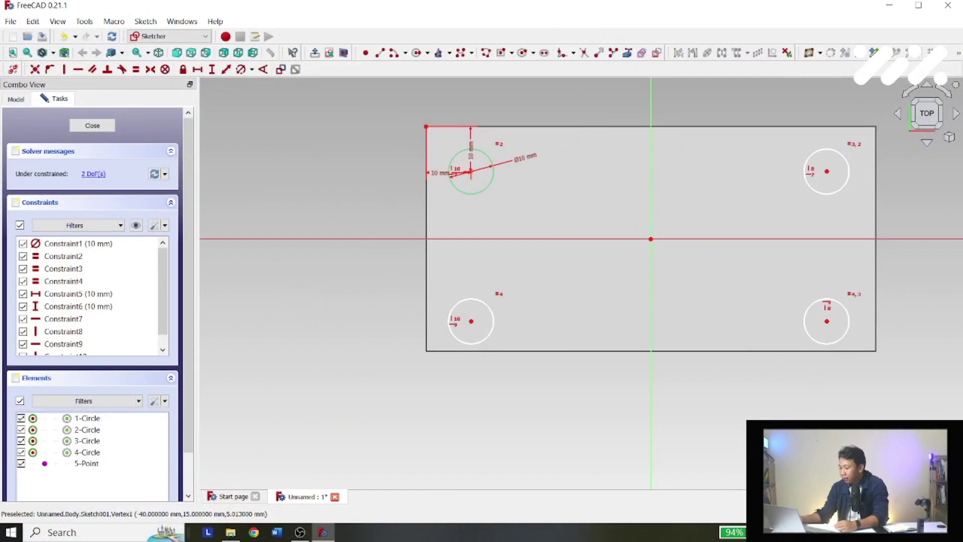
pyautogui.moveTo(850, 332); pyautogui.dragTo(800, 317)
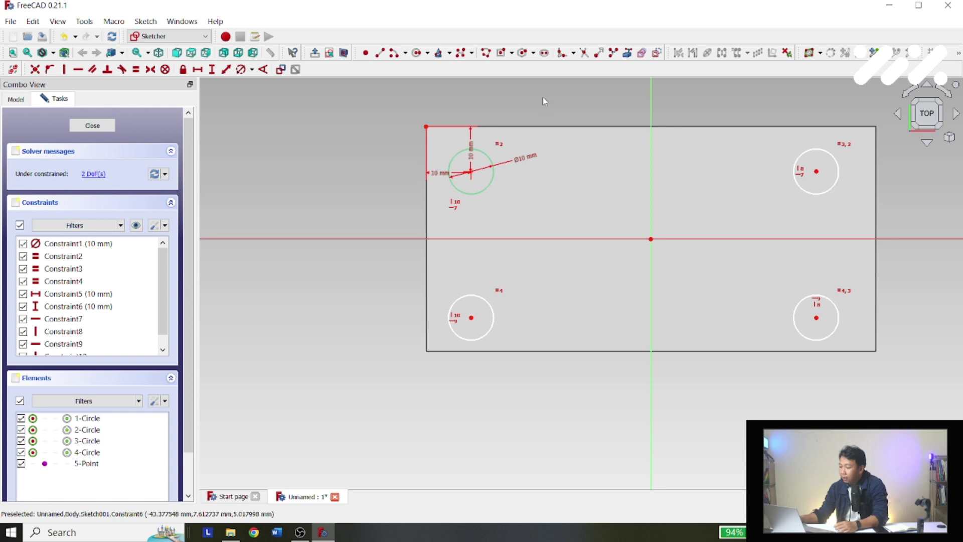
# Link the base plate's lower-right corner vertex into the sketch as external geometry.
pyautogui.click(628, 53)
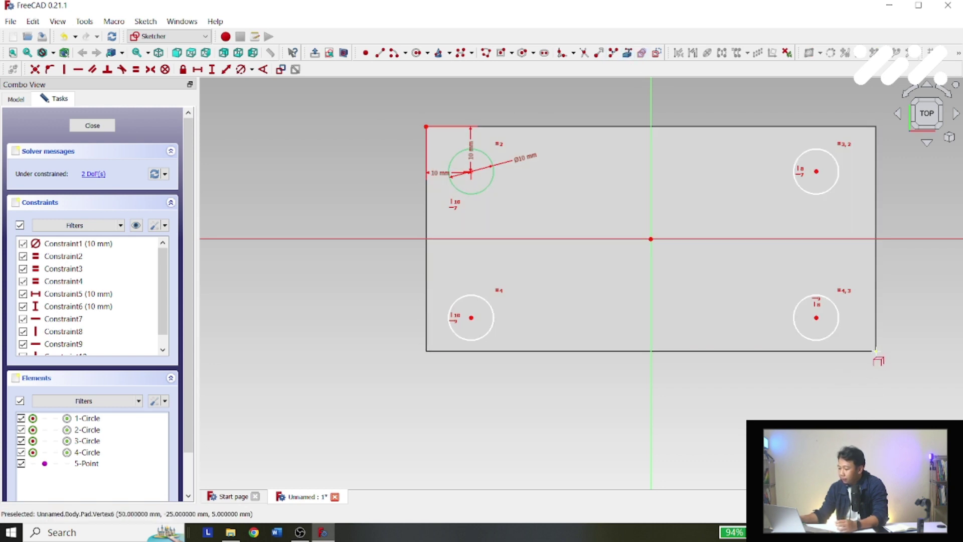
pyautogui.scroll(8, 877, 351)
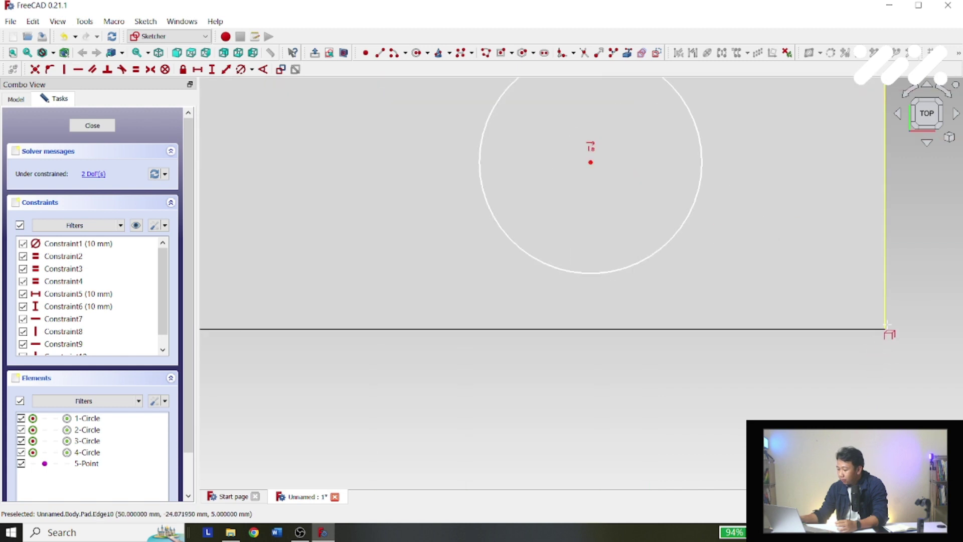
pyautogui.click(885, 329)
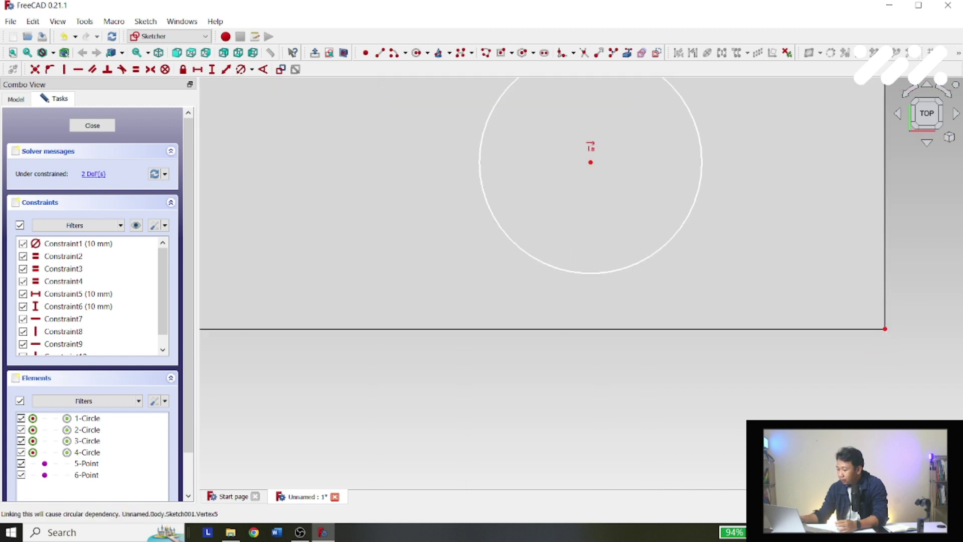
pyautogui.scroll(-2, 781, 299)
pyautogui.scroll(-5, 302, 139)
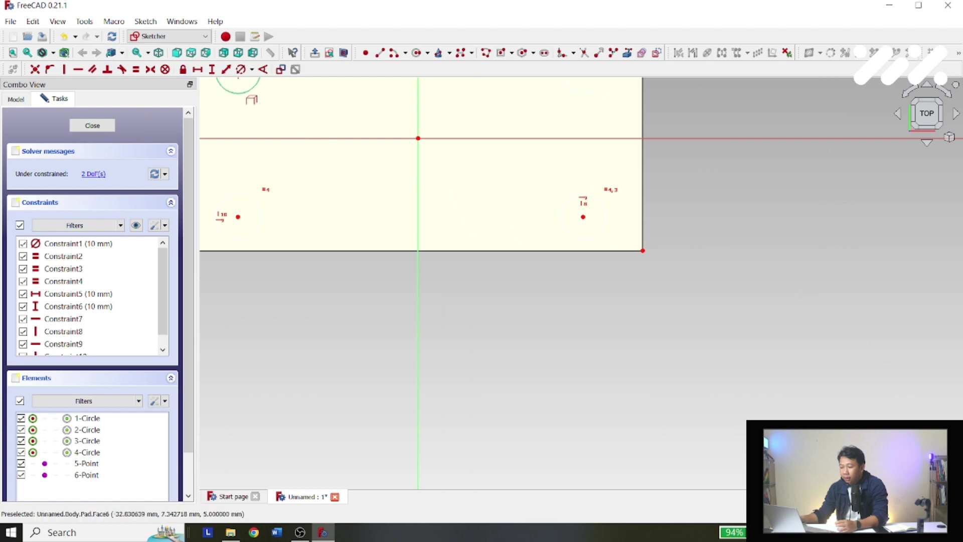
pyautogui.click(13, 53)
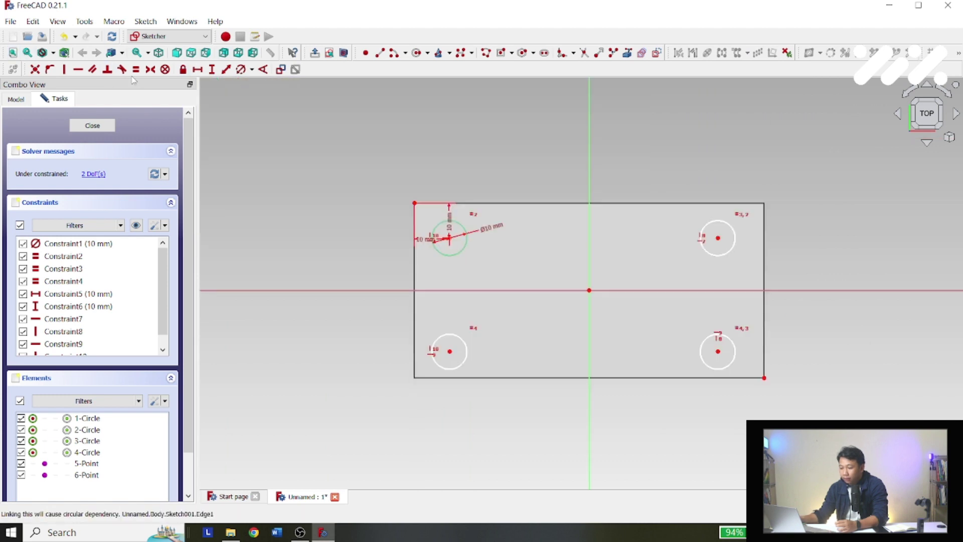
# Constrain the horizontal distance between the lower-right circle's centre and the plate's lower-right corner to 10 mm.
pyautogui.click(197, 69)
pyautogui.scroll(2, 710, 359)
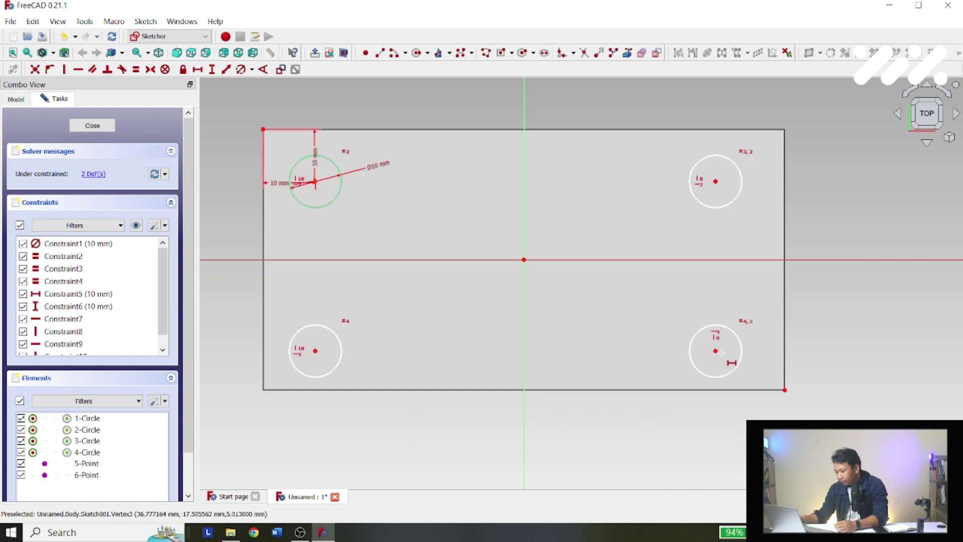
pyautogui.click(716, 351)
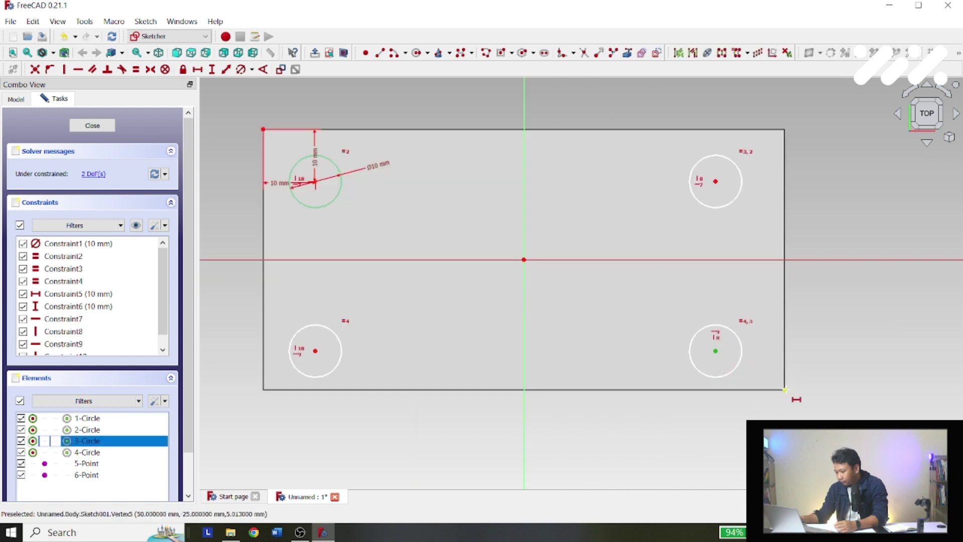
pyautogui.click(786, 389)
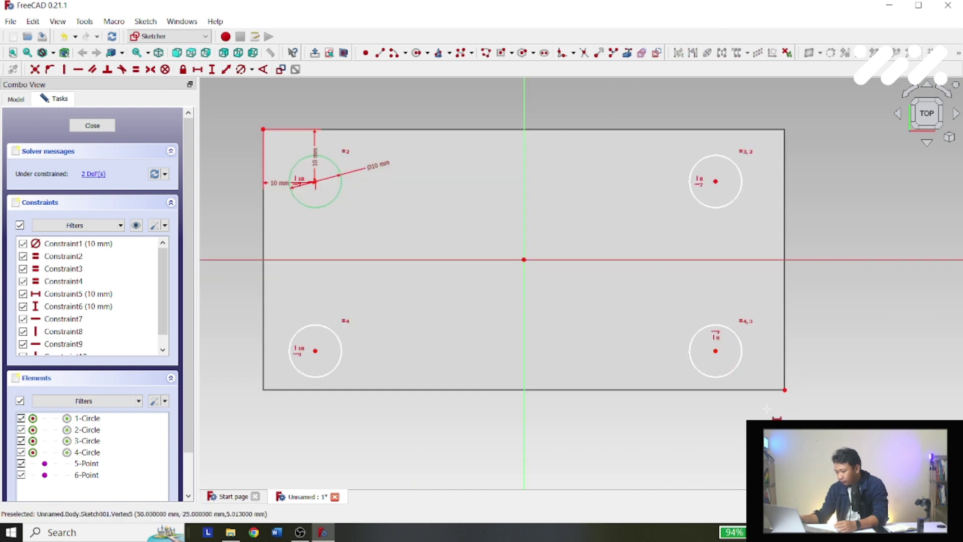
pyautogui.click(785, 390)
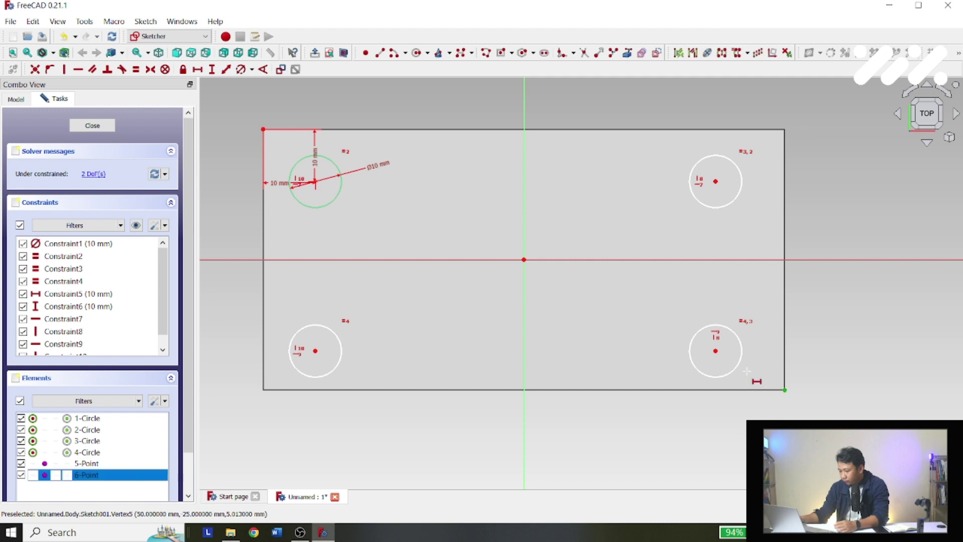
pyautogui.click(715, 351)
pyautogui.write('10')
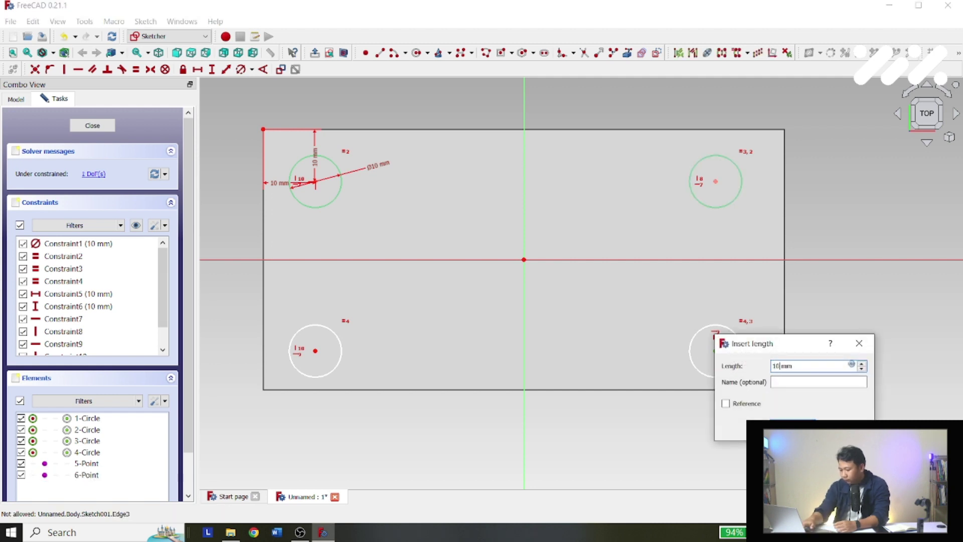
pyautogui.press('Return')
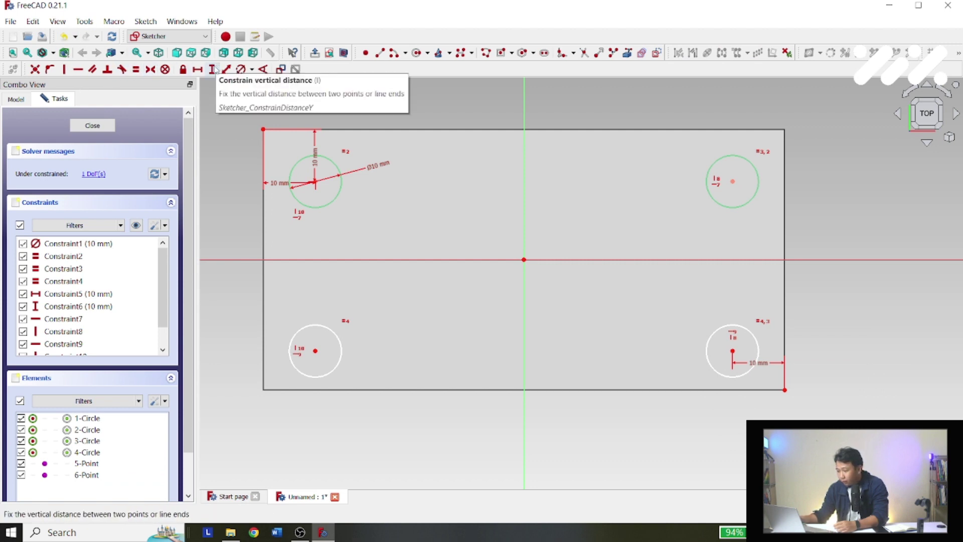
# Constrain the vertical distance between the lower-right circle's centre and the plate's lower-right corner to 10 mm.
pyautogui.click(213, 69)
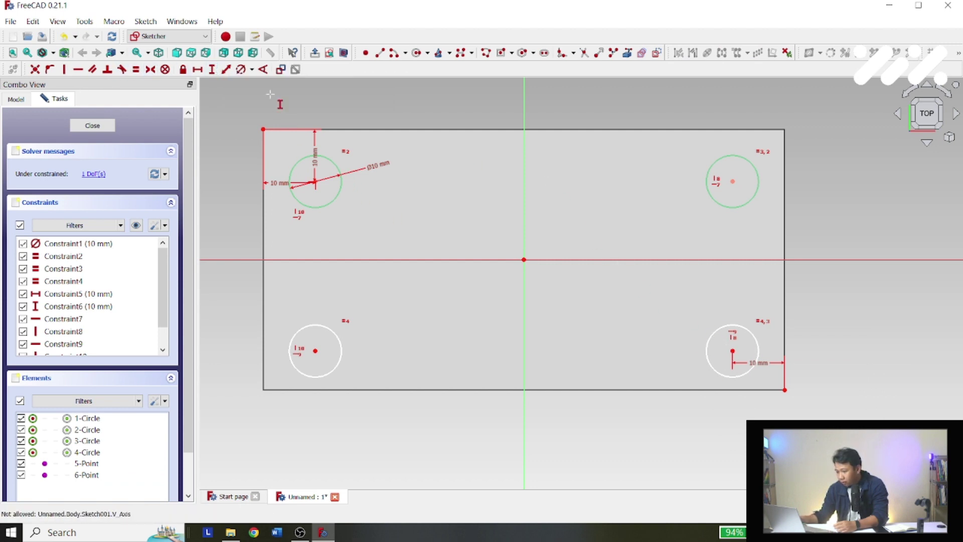
pyautogui.click(733, 351)
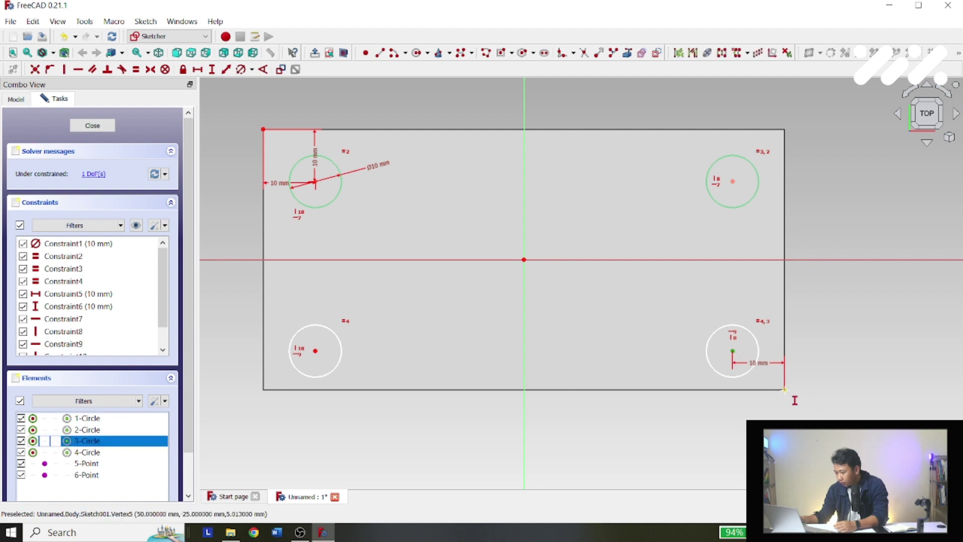
pyautogui.click(785, 389)
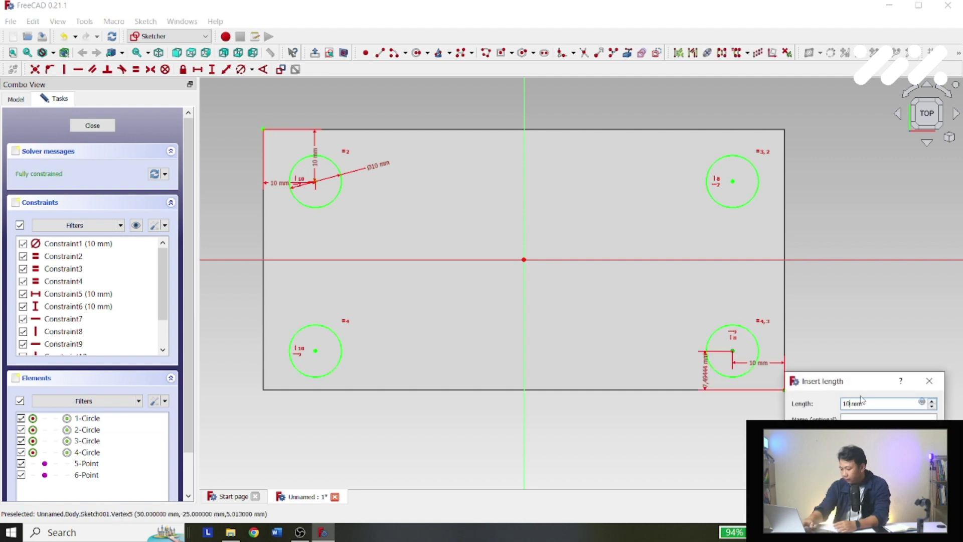
pyautogui.press('Return')
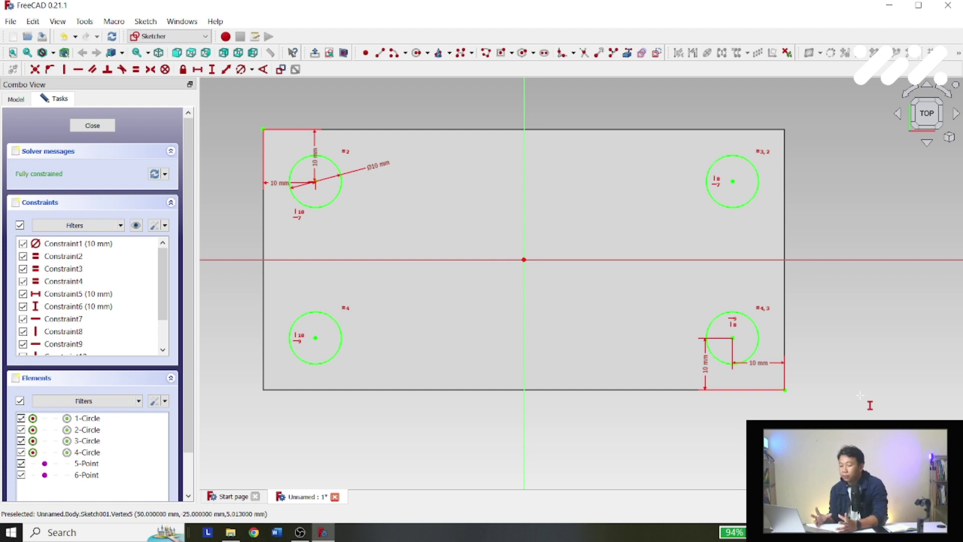
# Close the circle sketch and set up a Pocket from the four circles with the type Through all.
pyautogui.click(94, 125)
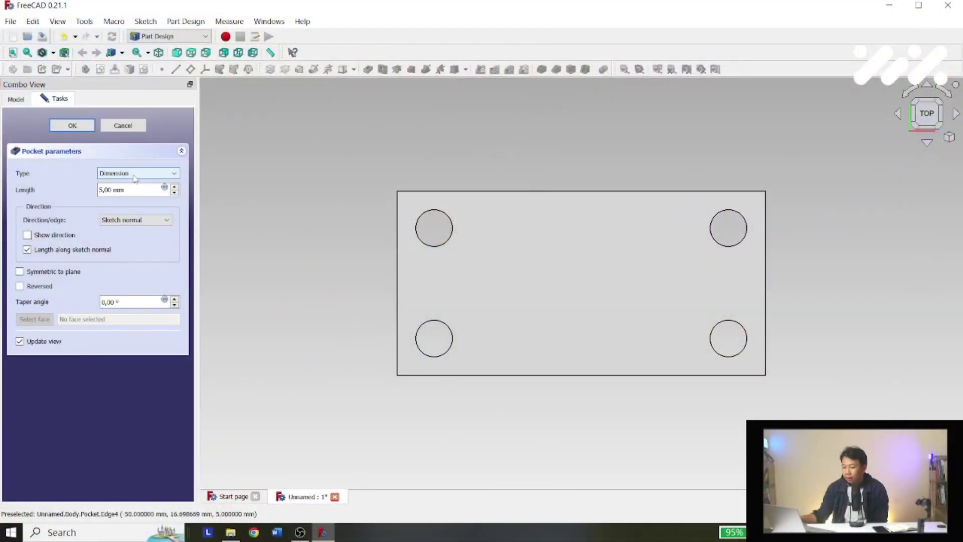
pyautogui.click(135, 176)
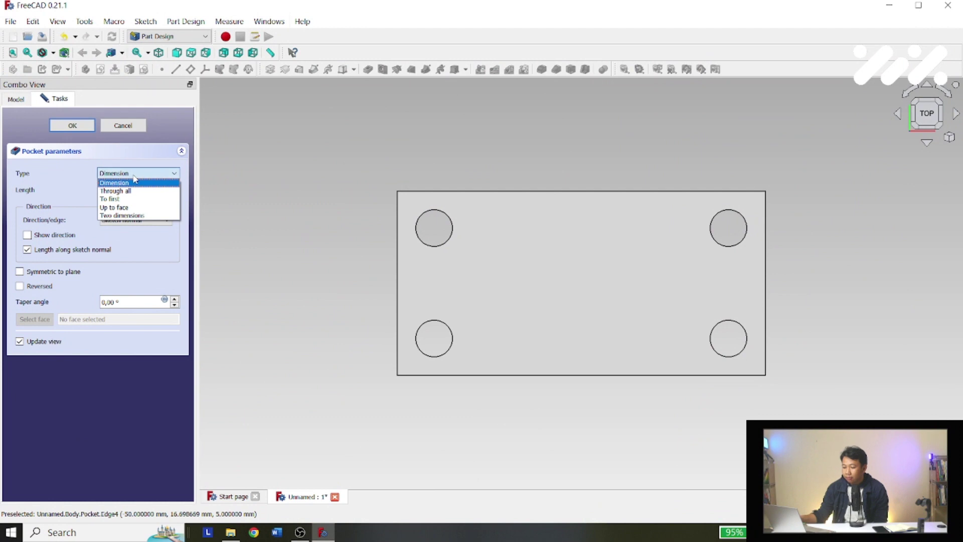
pyautogui.click(128, 192)
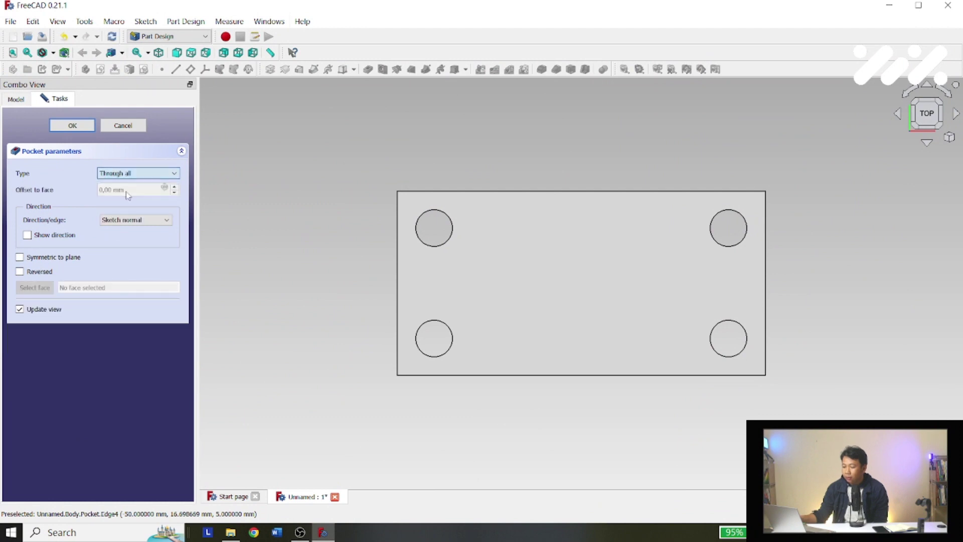
pyautogui.click(146, 170)
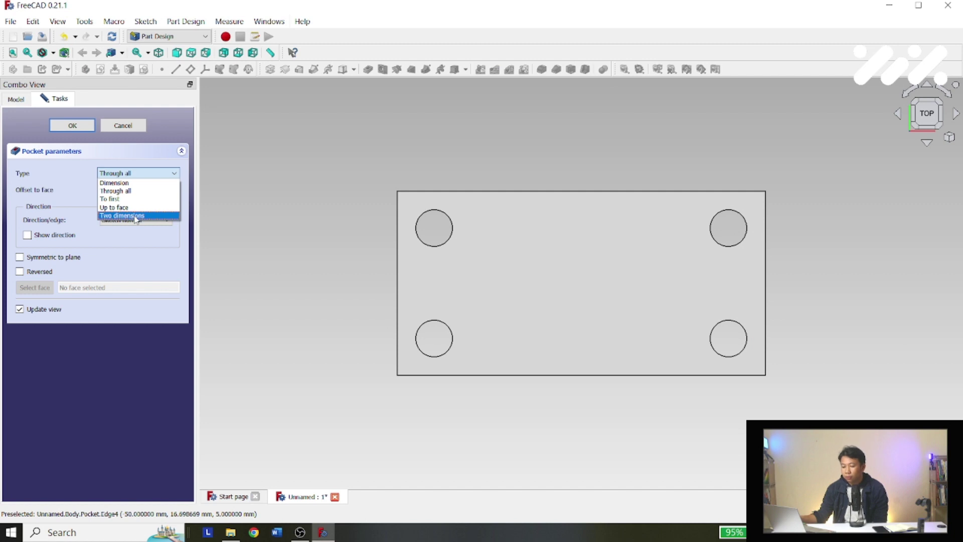
pyautogui.click(258, 213)
pyautogui.click(170, 176)
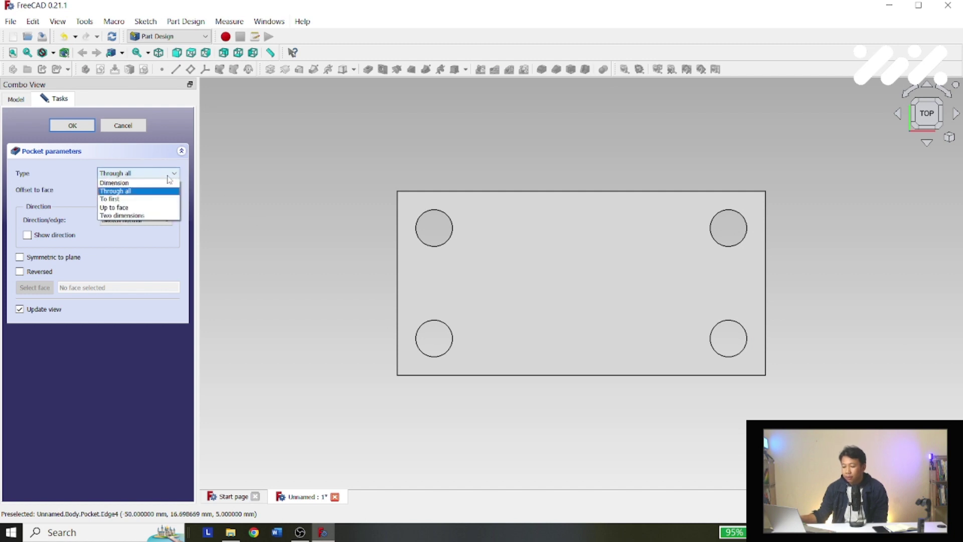
pyautogui.click(102, 192)
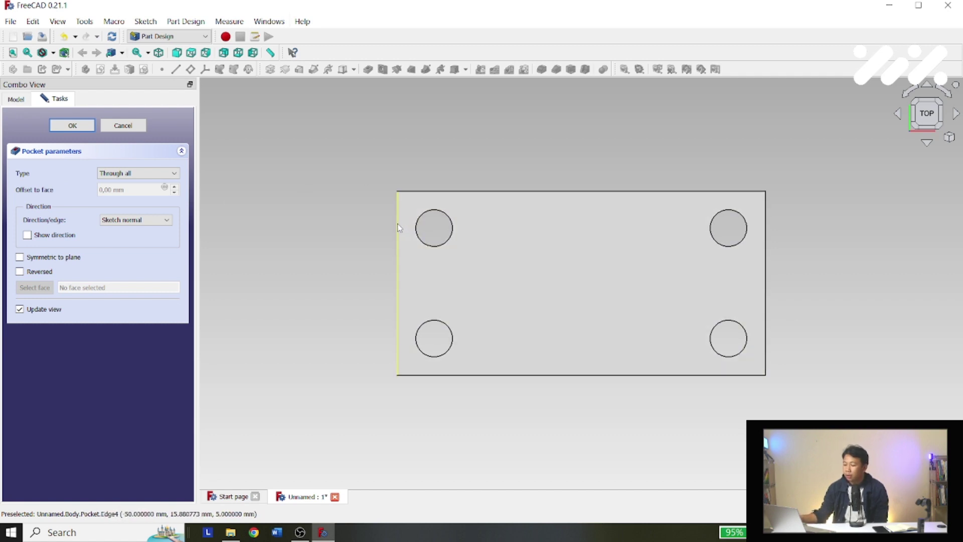
# Inspect the four holes from an angle, return to the top view and accept the Through all pocket.
pyautogui.moveTo(387, 223); pyautogui.dragTo(405, 154, button='middle')
pyautogui.scroll(-2, 405, 154)
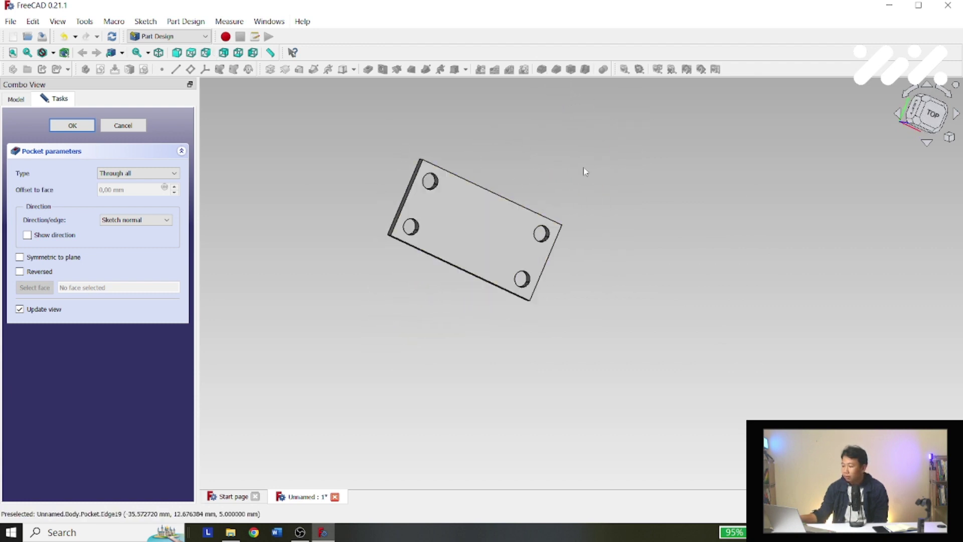
pyautogui.click(931, 114)
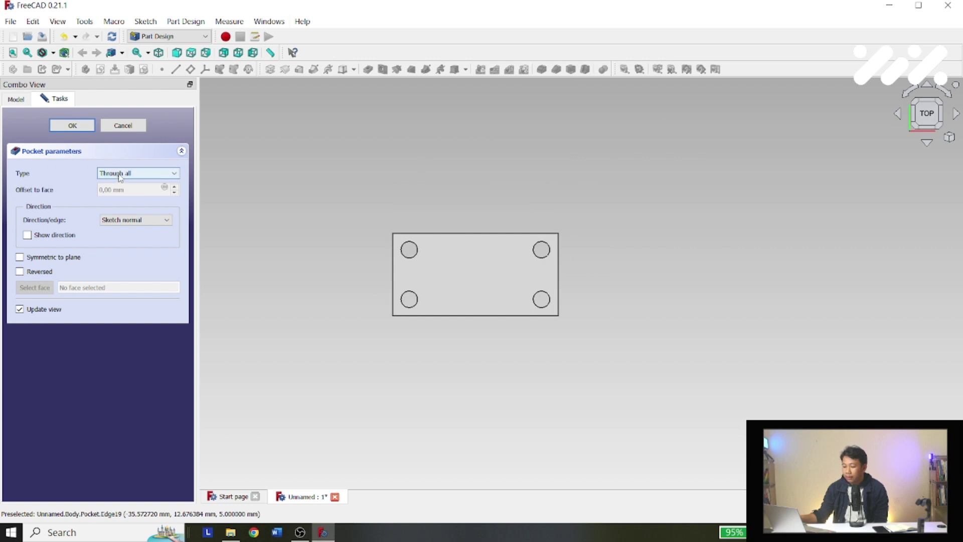
pyautogui.click(138, 173)
pyautogui.click(116, 182)
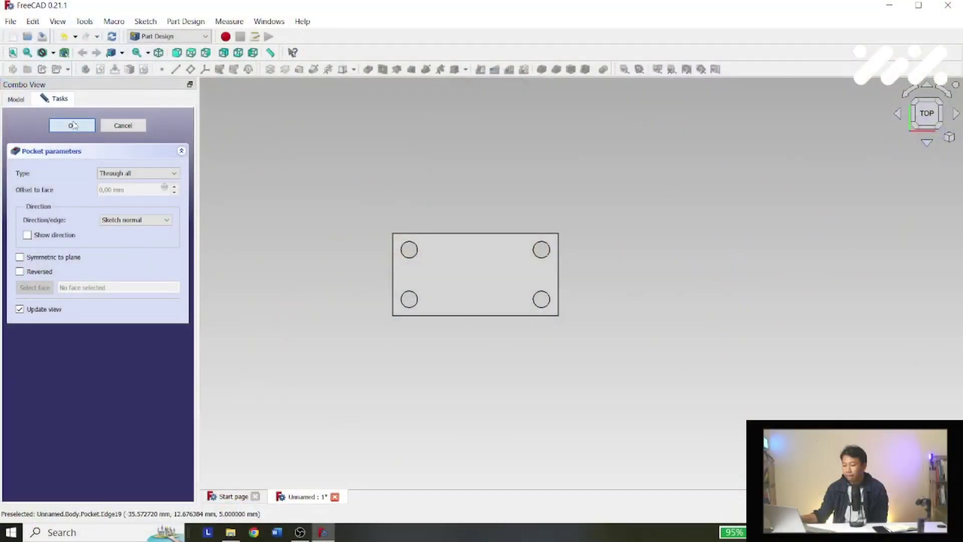
pyautogui.press('Return')
pyautogui.scroll(-3, 501, 303)
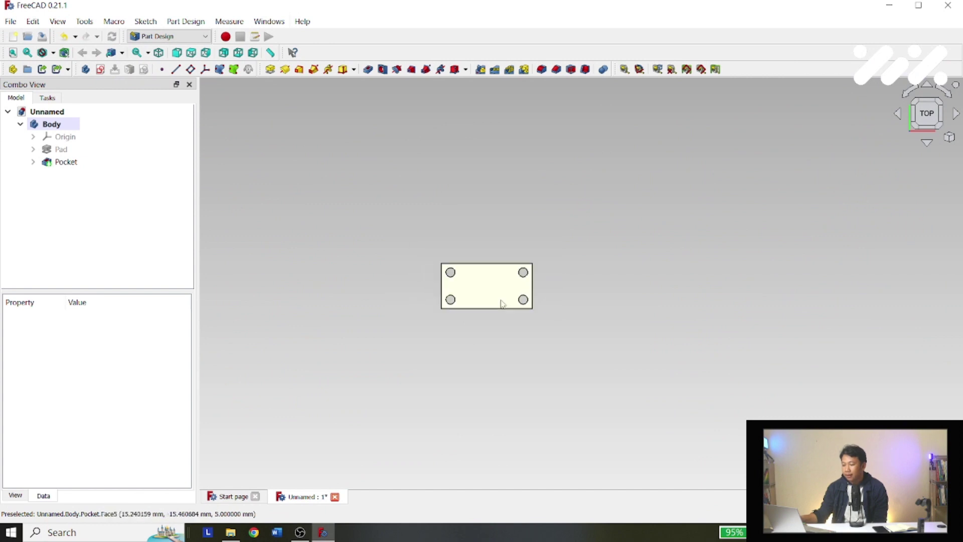
pyautogui.scroll(5, 501, 303)
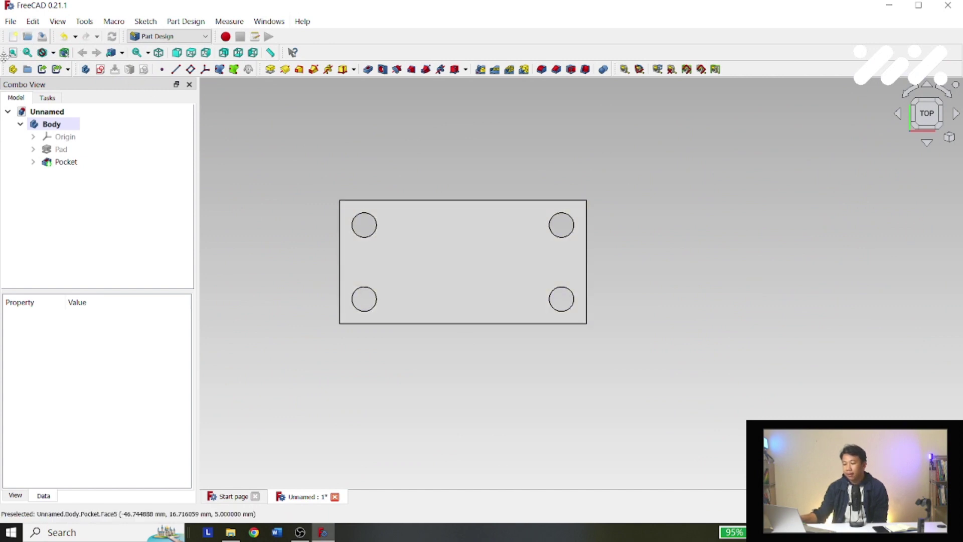
# Create a sketch on the plate's top face and draw a rectangle about 101 by 9 mm centred on the origin.
pyautogui.scroll(2, 223, 219)
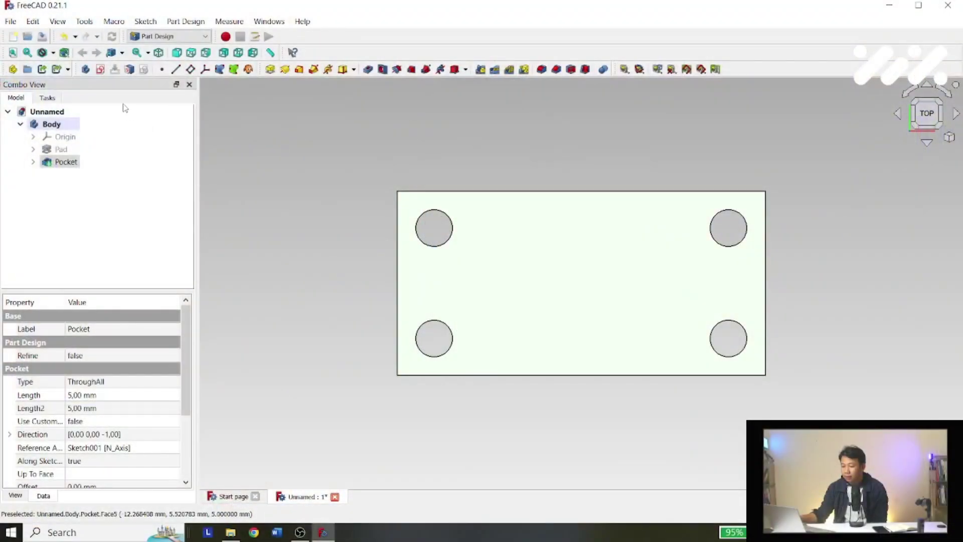
pyautogui.click(101, 70)
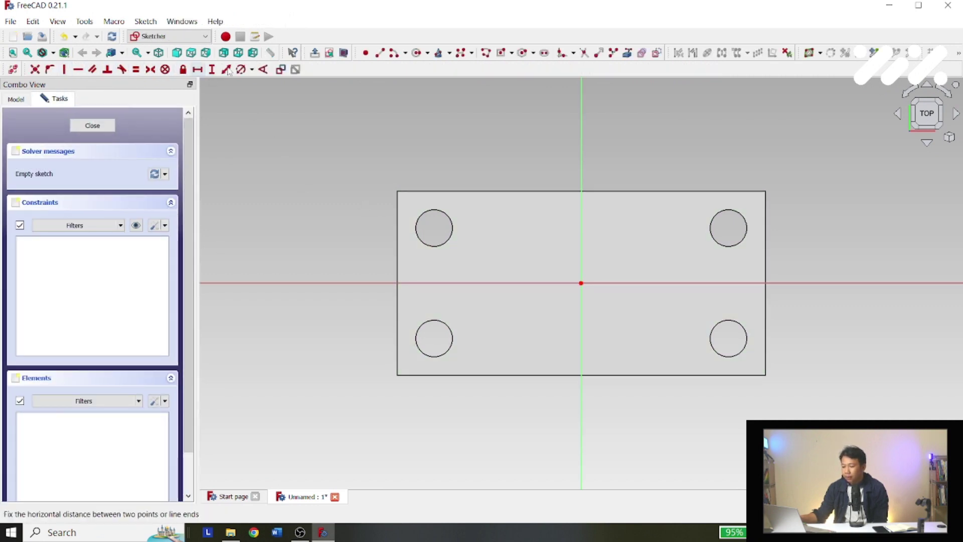
pyautogui.click(502, 52)
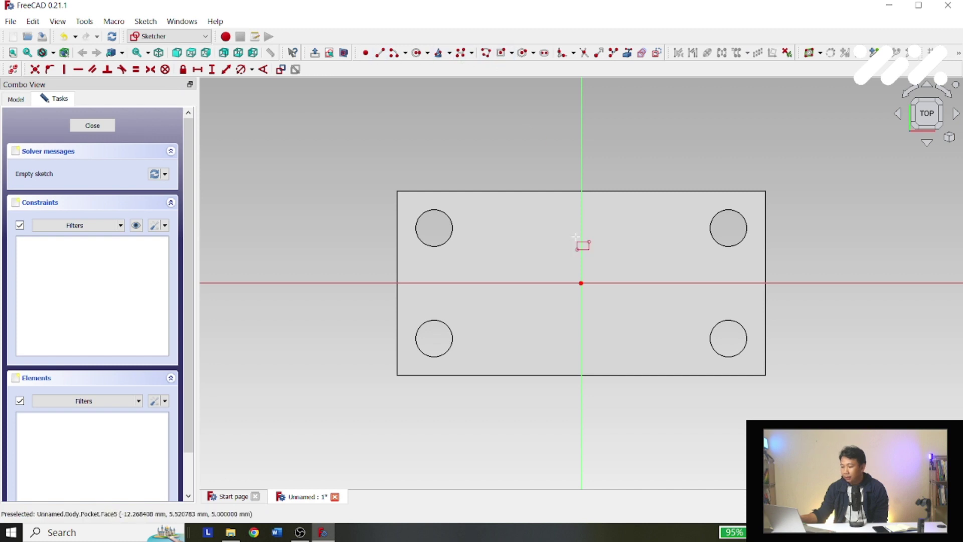
pyautogui.click(581, 283)
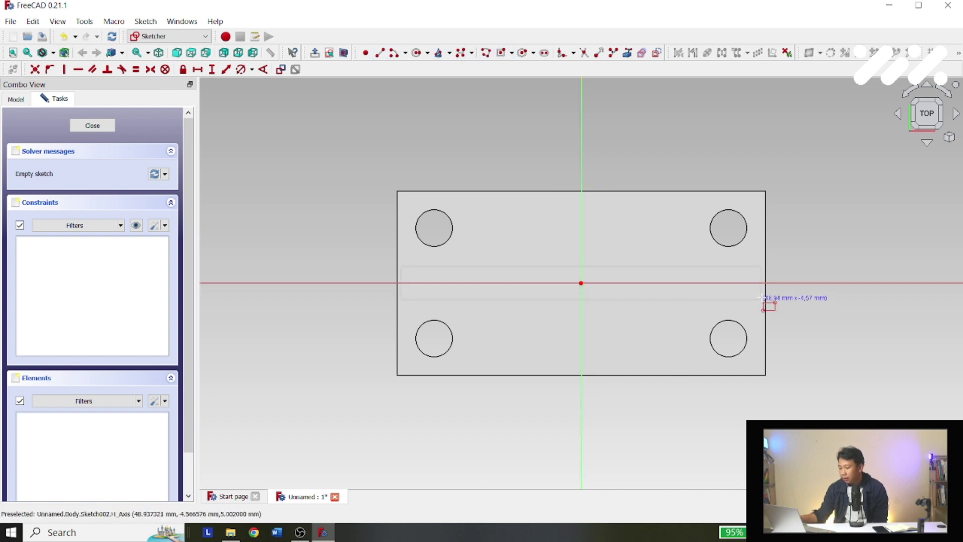
pyautogui.click(768, 299)
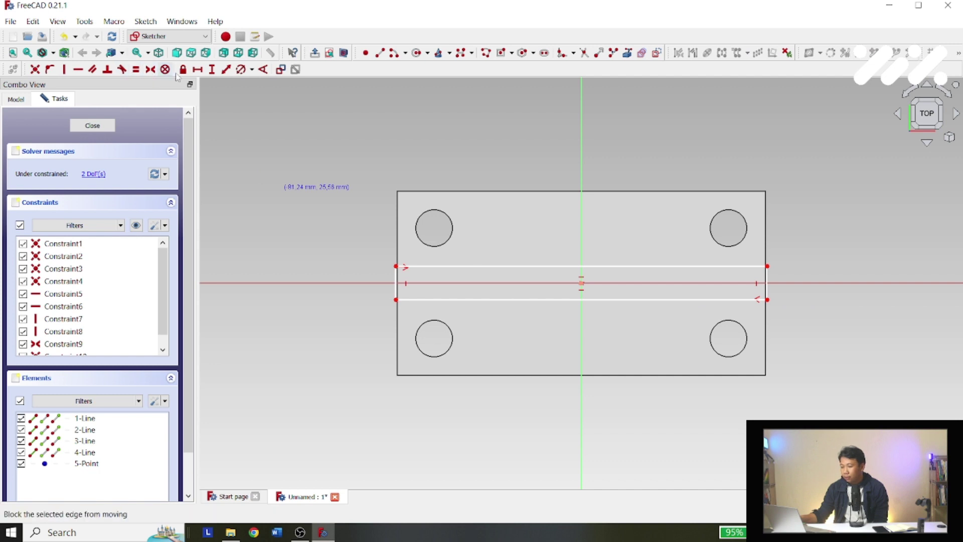
# Constrain the horizontal length of the centred rectangle's upper edge to 100 mm.
pyautogui.click(198, 70)
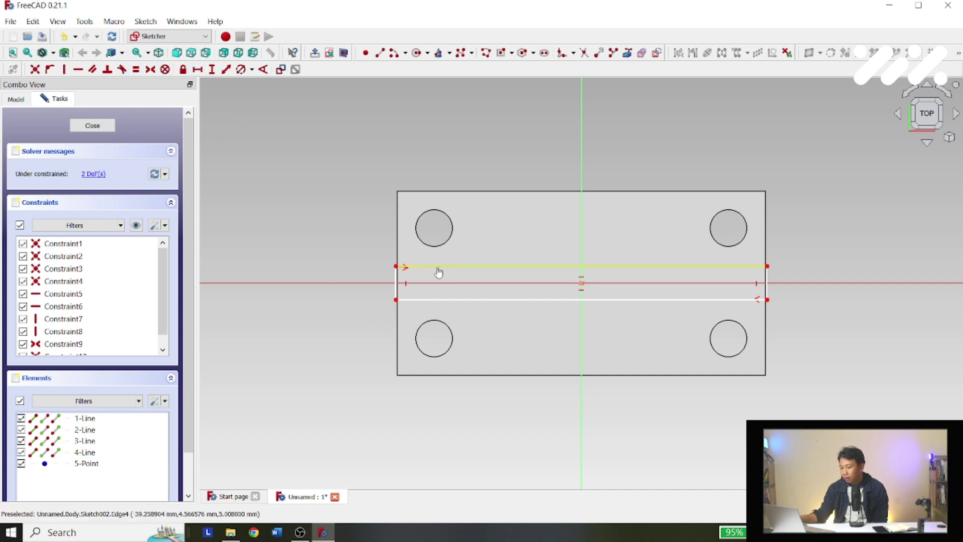
pyautogui.click(438, 267)
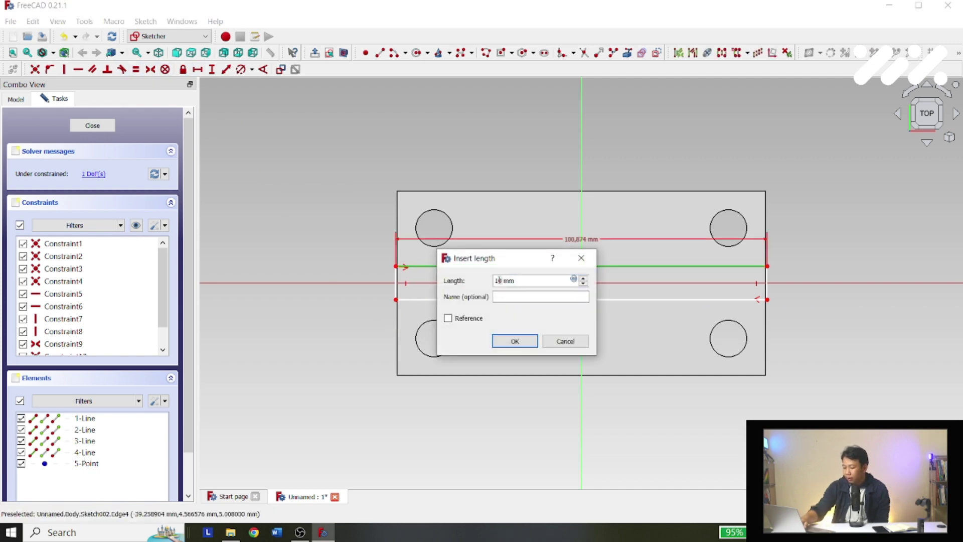
pyautogui.press('Return')
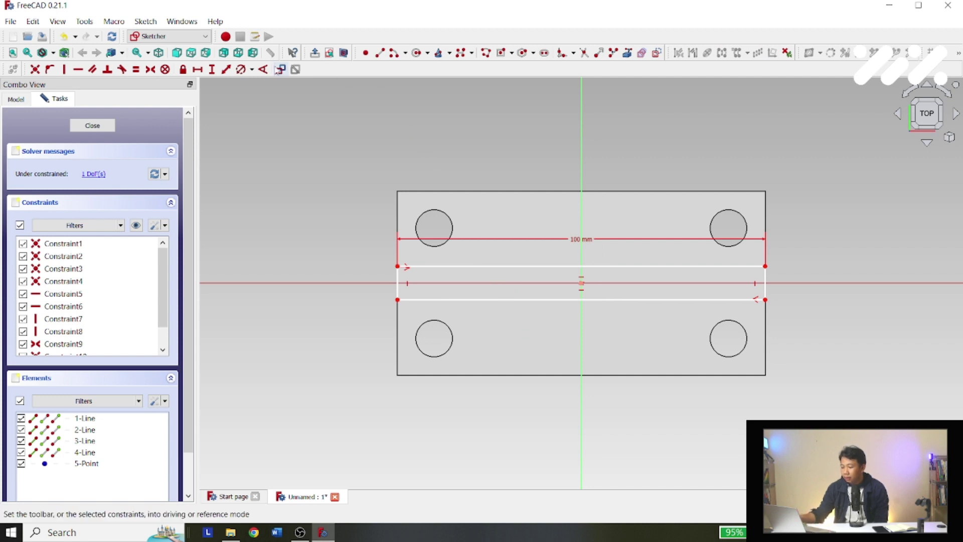
# Constrain the vertical height of the centred rectangle to 5 mm and finish the sketch.
pyautogui.click(212, 69)
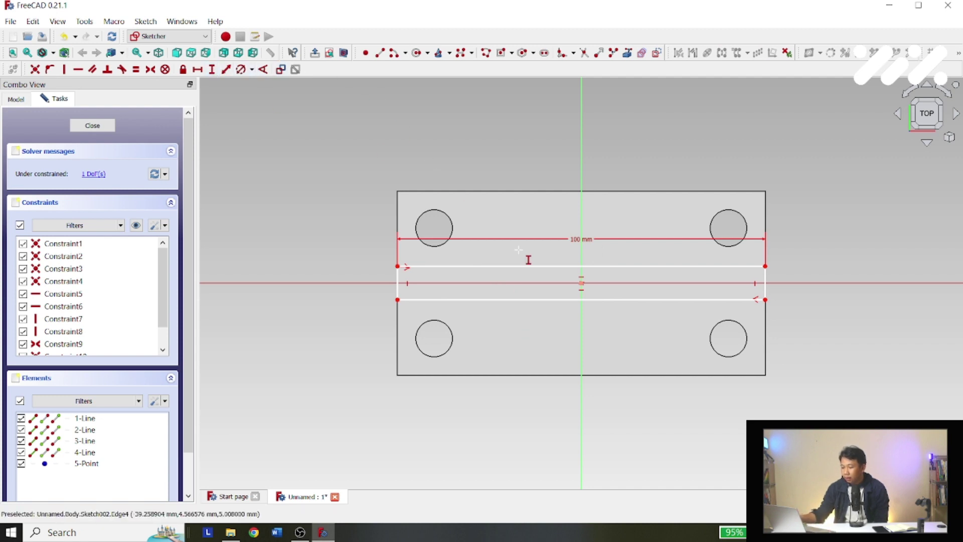
pyautogui.click(399, 282)
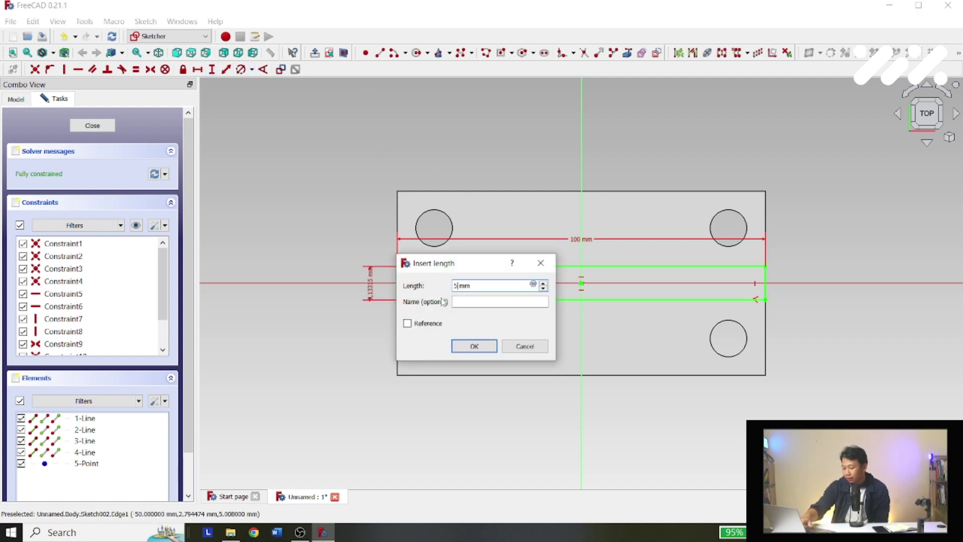
pyautogui.write('5')
pyautogui.press('Return')
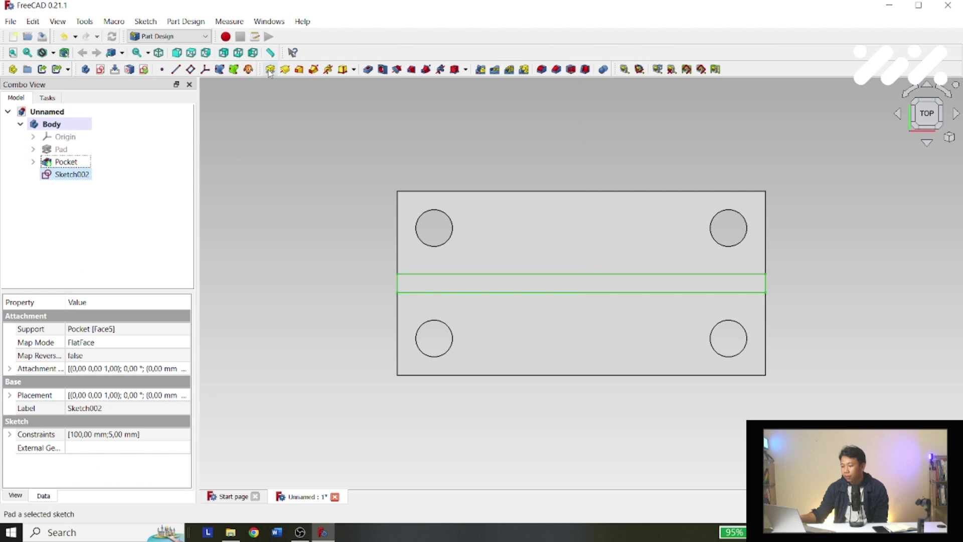
# Pad the centred 100 by 5 mm rectangle 50 mm upward to form the upright.
pyautogui.click(270, 69)
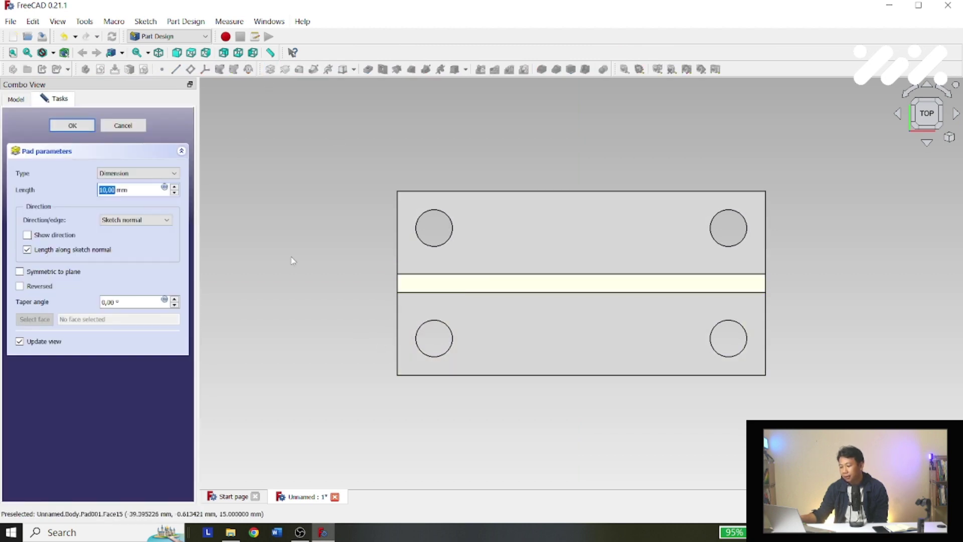
pyautogui.moveTo(222, 249); pyautogui.dragTo(214, 166, button='middle')
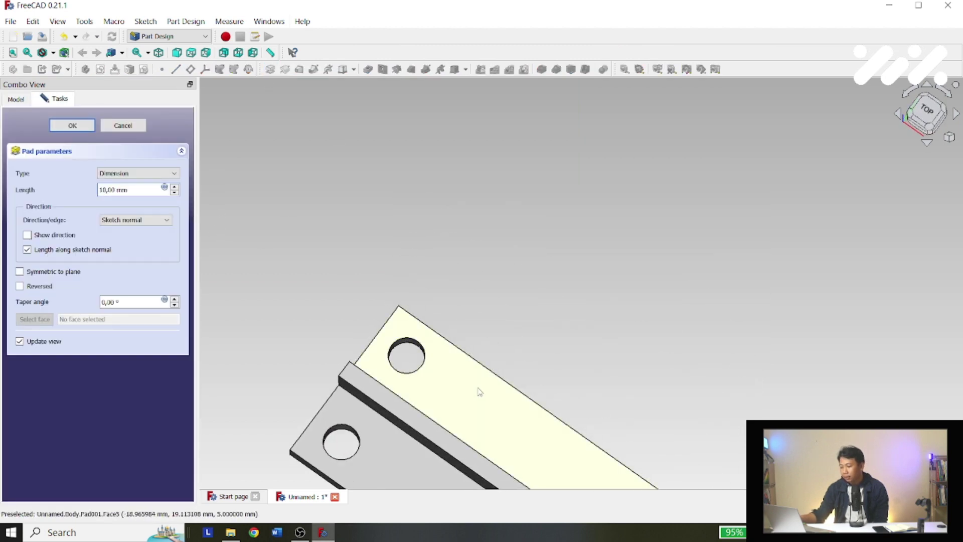
pyautogui.scroll(-5, 480, 392)
pyautogui.moveTo(479, 396); pyautogui.dragTo(819, 161, button='middle')
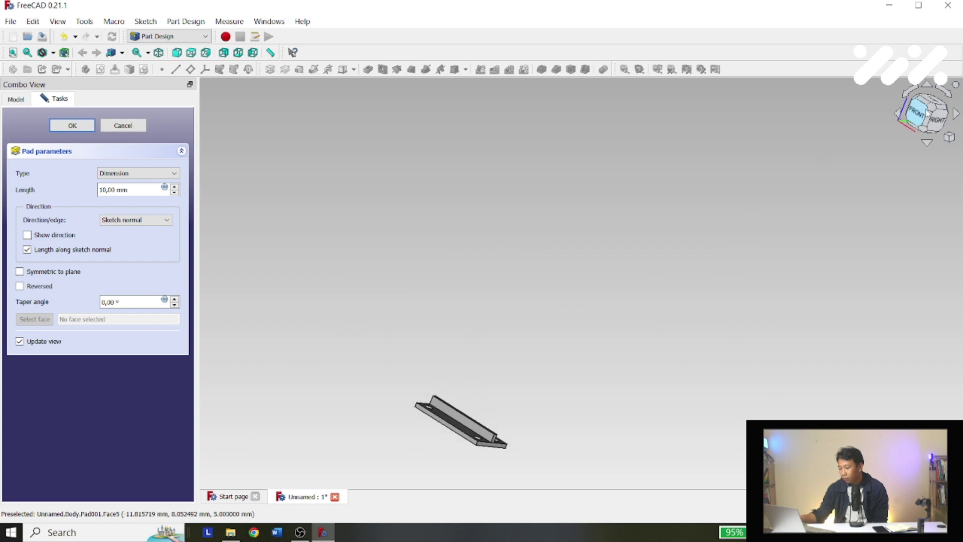
pyautogui.press('1')
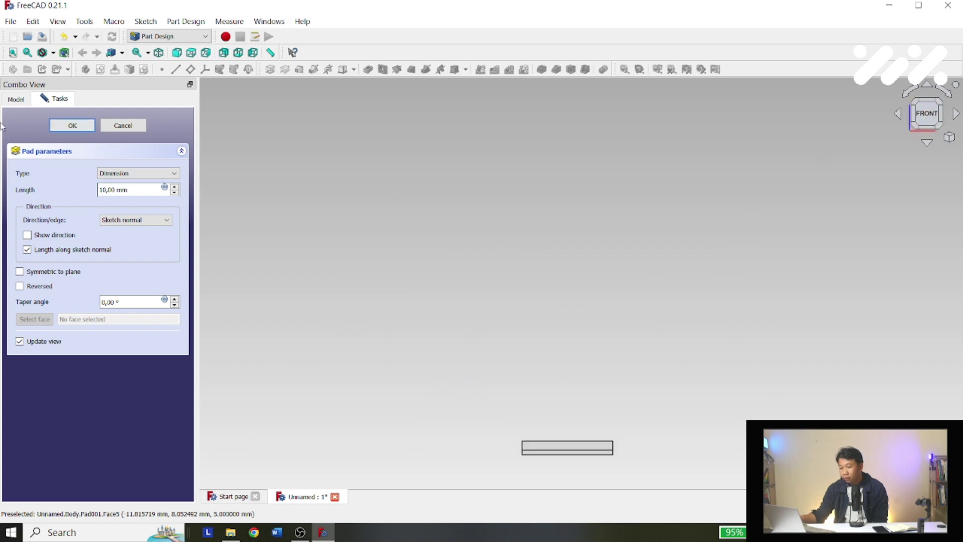
pyautogui.click(12, 53)
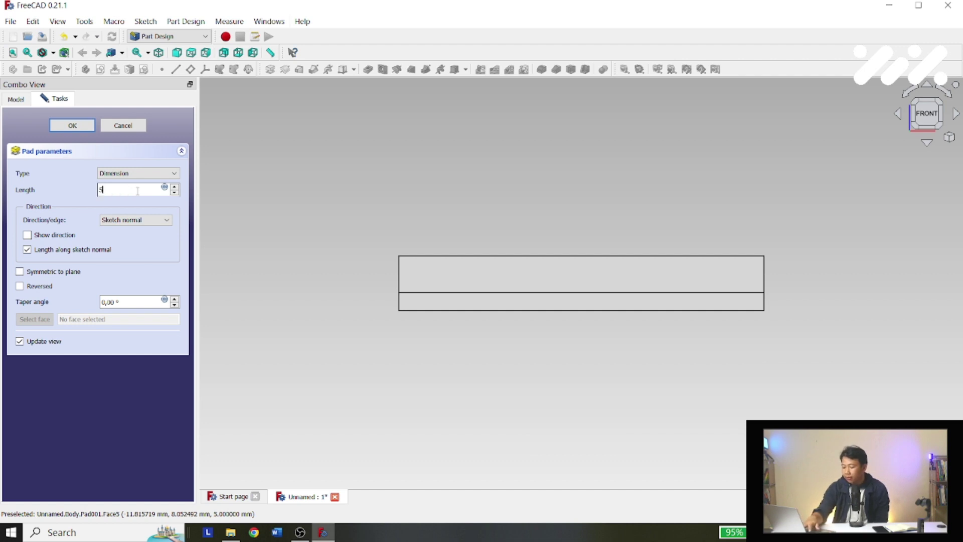
pyautogui.press('Return')
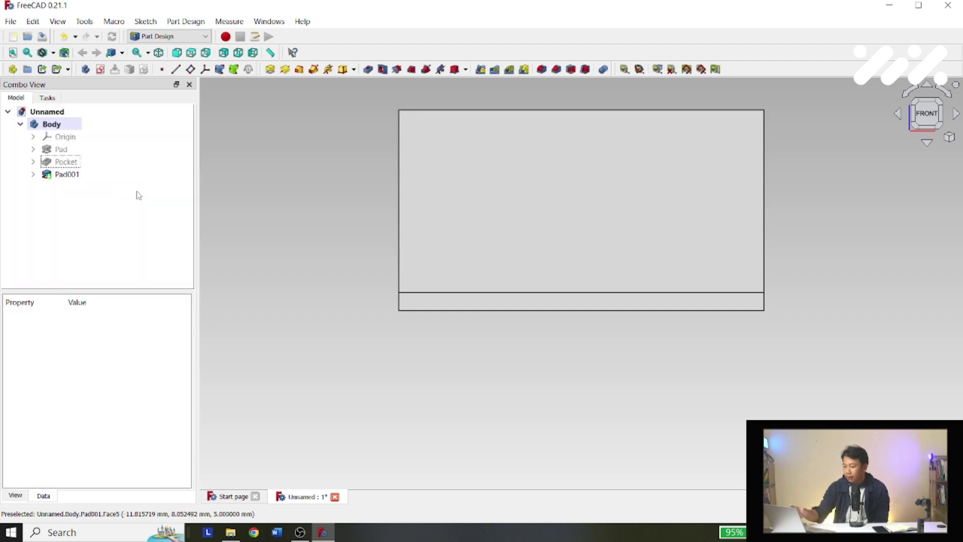
# Chamfer the short edges at both upper corners of the upright with an equal distance of 30 mm.
pyautogui.moveTo(585, 234); pyautogui.dragTo(617, 279, button='middle')
pyautogui.scroll(1, 546, 257)
pyautogui.scroll(-4, 561, 247)
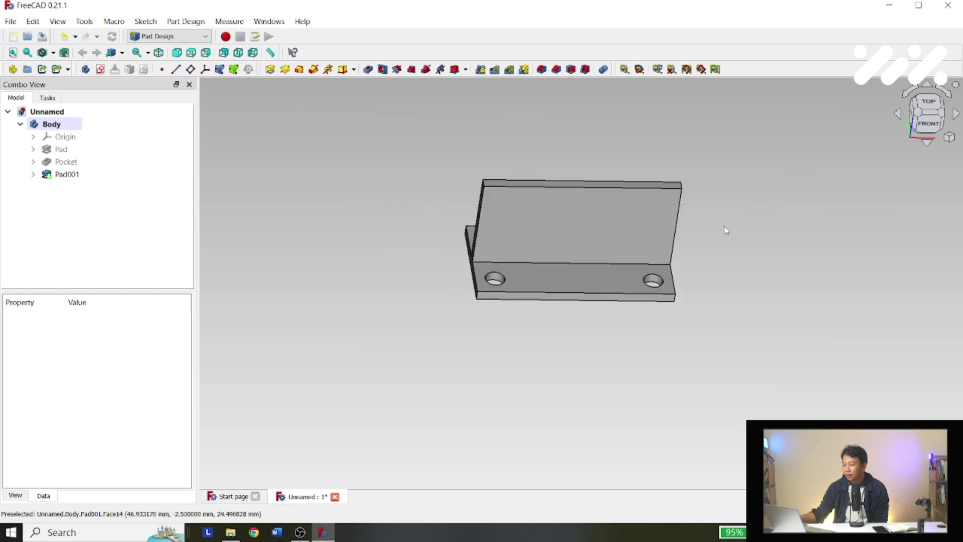
pyautogui.moveTo(576, 243); pyautogui.dragTo(763, 221, button='middle')
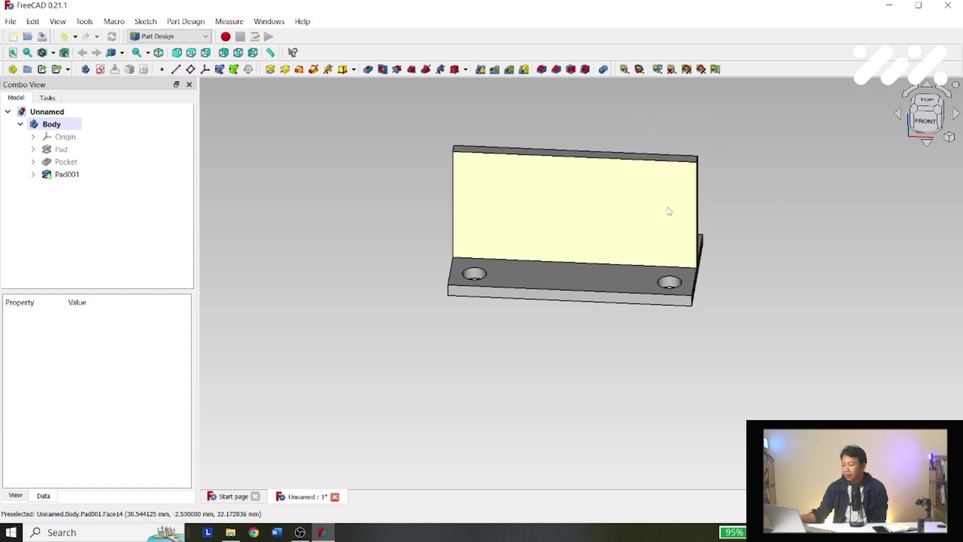
pyautogui.scroll(-2, 675, 203)
pyautogui.scroll(2, 675, 204)
pyautogui.moveTo(667, 200); pyautogui.dragTo(546, 173, button='middle')
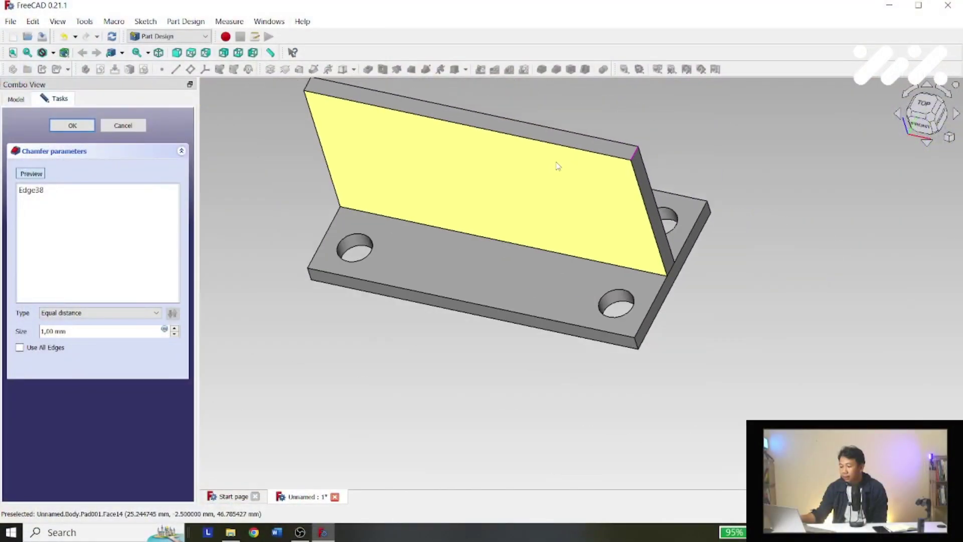
pyautogui.scroll(-3, 558, 166)
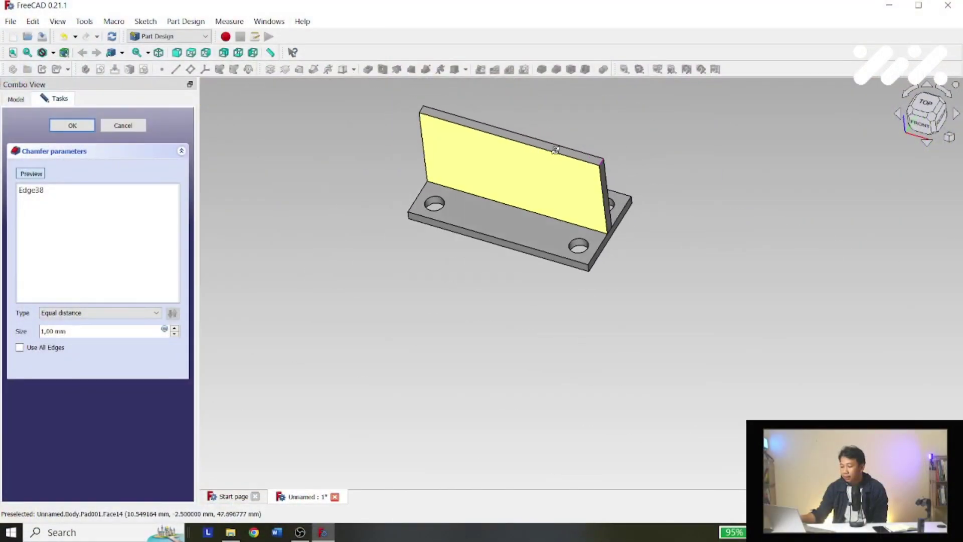
pyautogui.moveTo(558, 166); pyautogui.dragTo(417, 101, button='middle')
pyautogui.scroll(2, 417, 101)
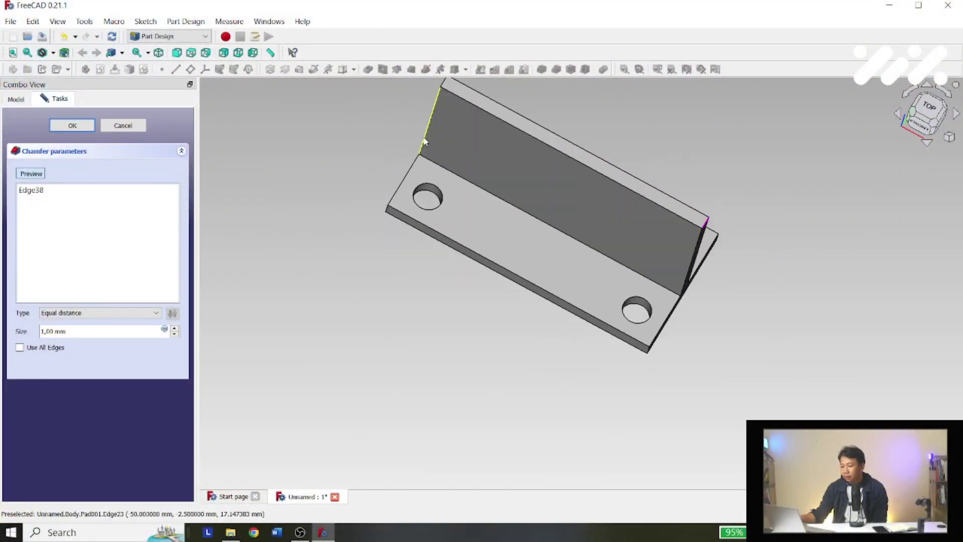
pyautogui.moveTo(423, 136); pyautogui.dragTo(442, 170, button='middle')
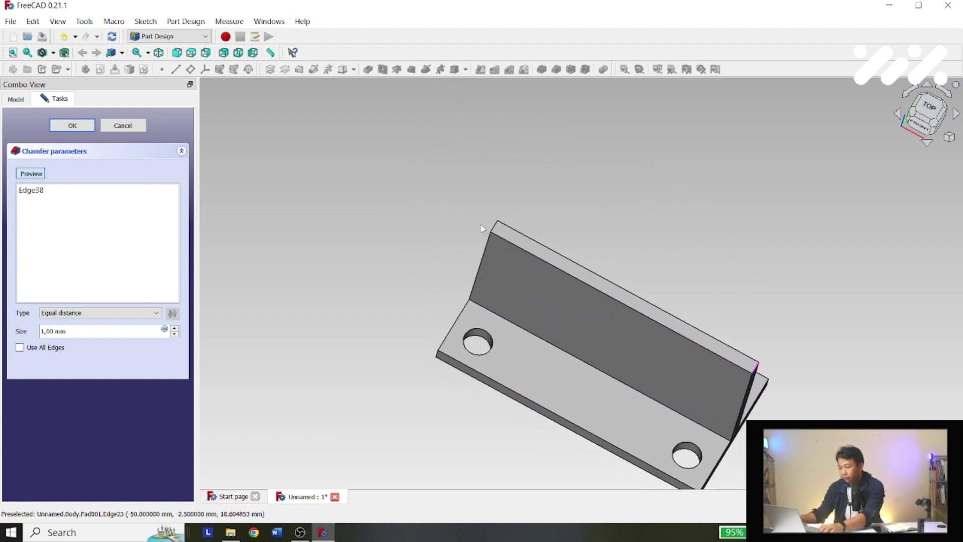
pyautogui.scroll(3, 450, 211)
pyautogui.click(448, 207)
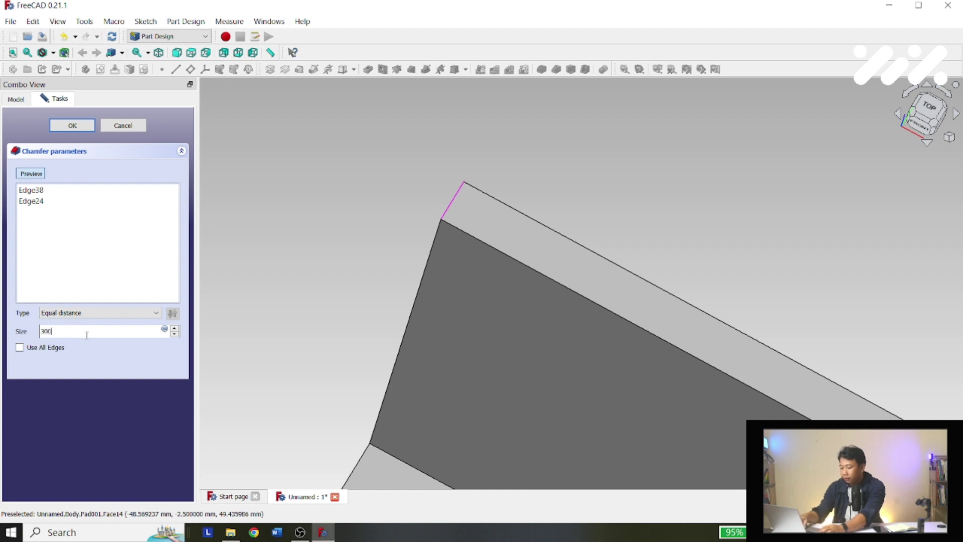
pyautogui.press('Return')
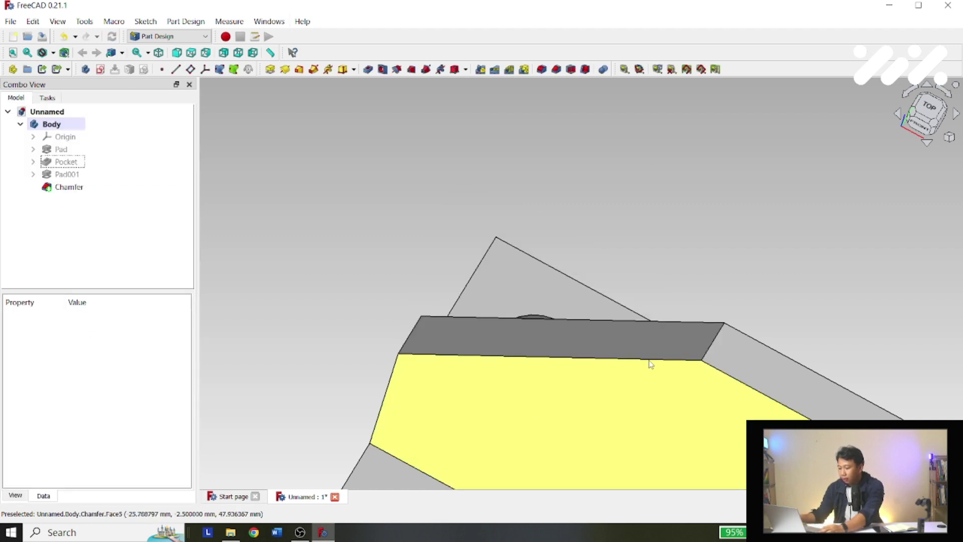
# Examine the chamfered upright from the front and from an angle.
pyautogui.scroll(-3, 650, 361)
pyautogui.scroll(4, 686, 321)
pyautogui.moveTo(686, 322); pyautogui.dragTo(511, 321, button='middle')
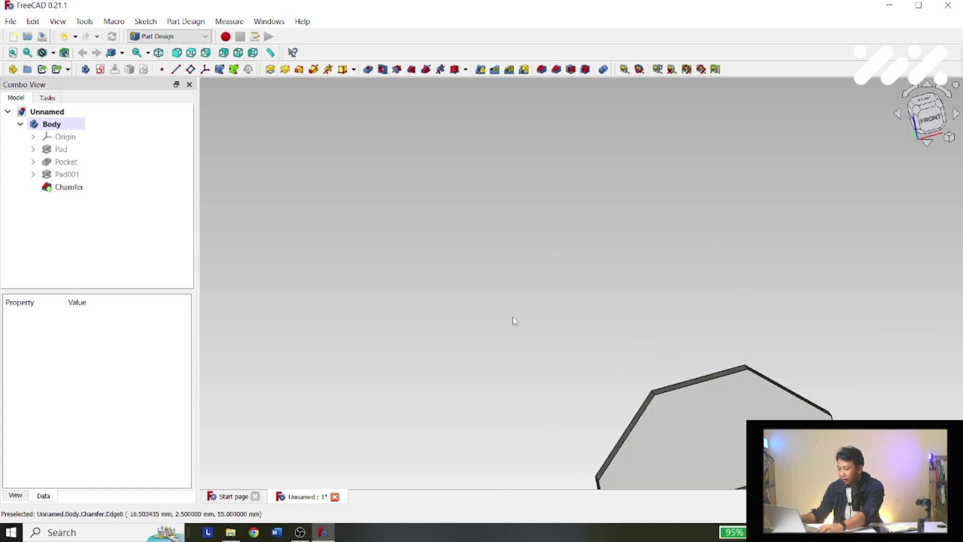
pyautogui.click(13, 53)
pyautogui.moveTo(604, 288); pyautogui.dragTo(514, 262, button='middle')
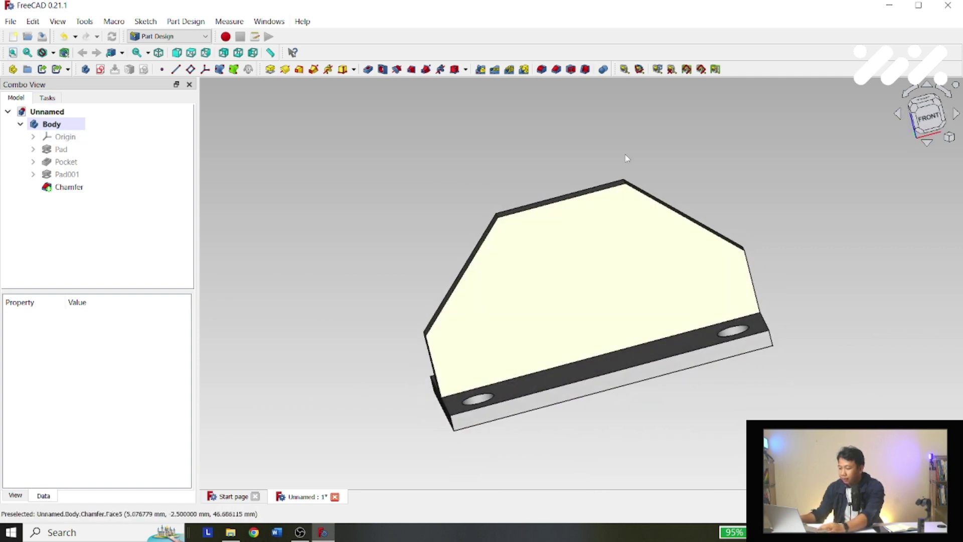
pyautogui.moveTo(456, 355); pyautogui.dragTo(508, 322, button='middle')
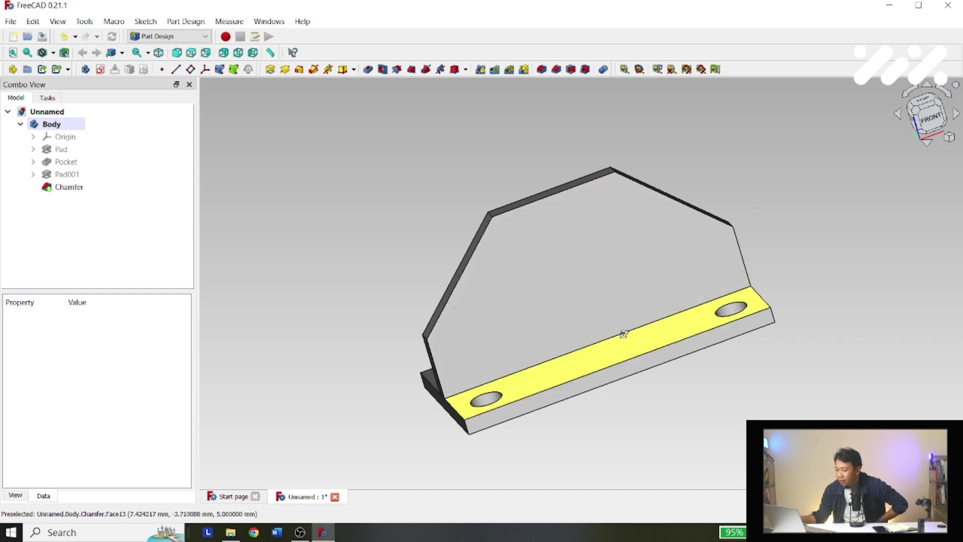
pyautogui.moveTo(624, 334); pyautogui.dragTo(575, 324, button='middle')
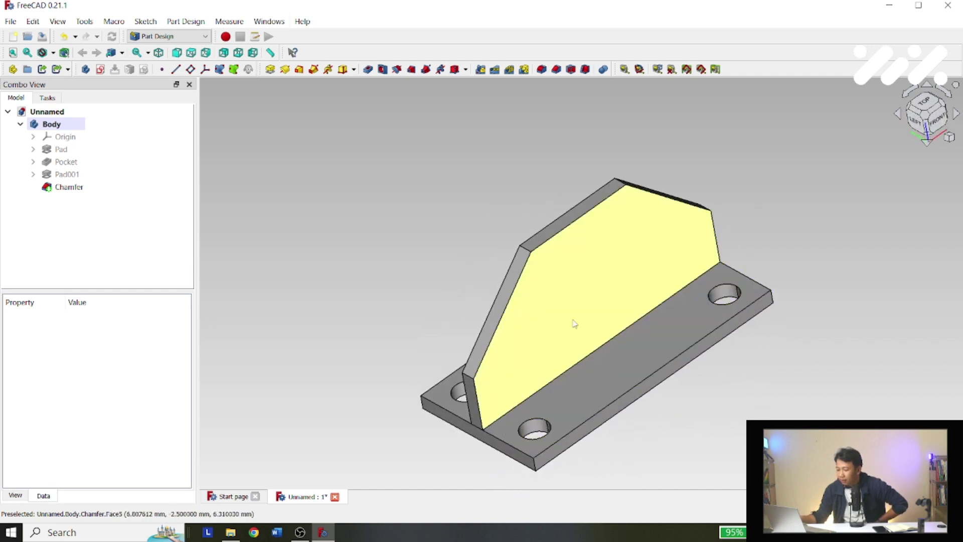
# Fillet the four short corner edges left by the chamfers on the upright with a 5 mm radius.
pyautogui.click(541, 70)
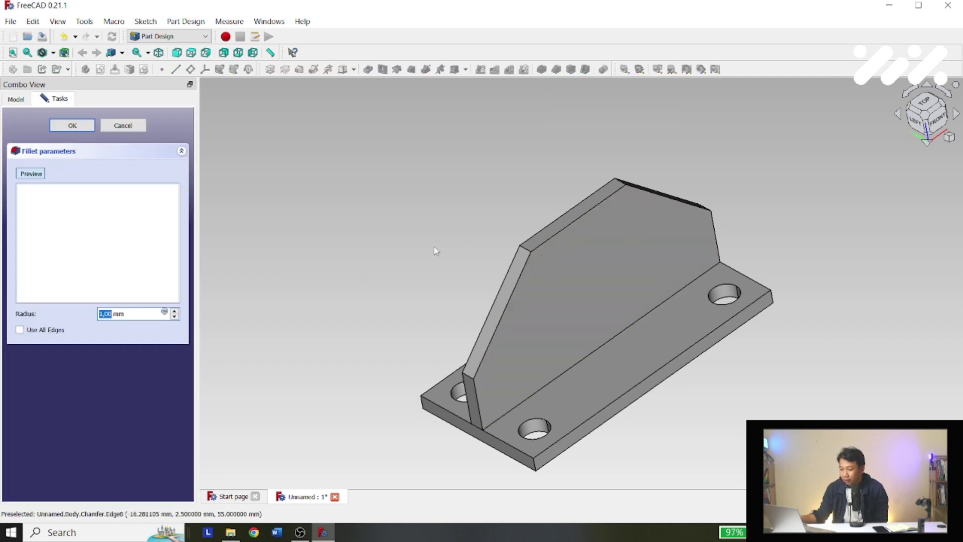
pyautogui.scroll(-2, 550, 251)
pyautogui.scroll(6, 550, 253)
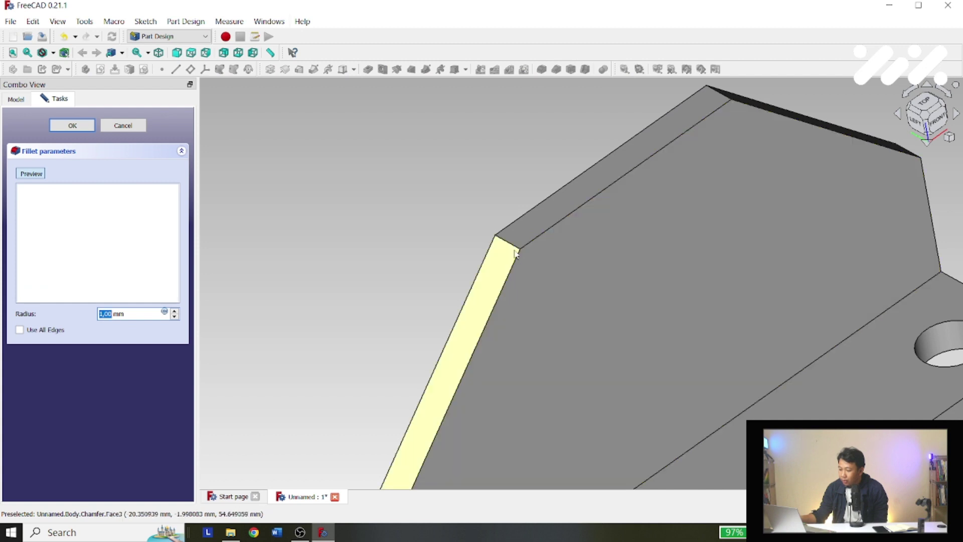
pyautogui.click(508, 242)
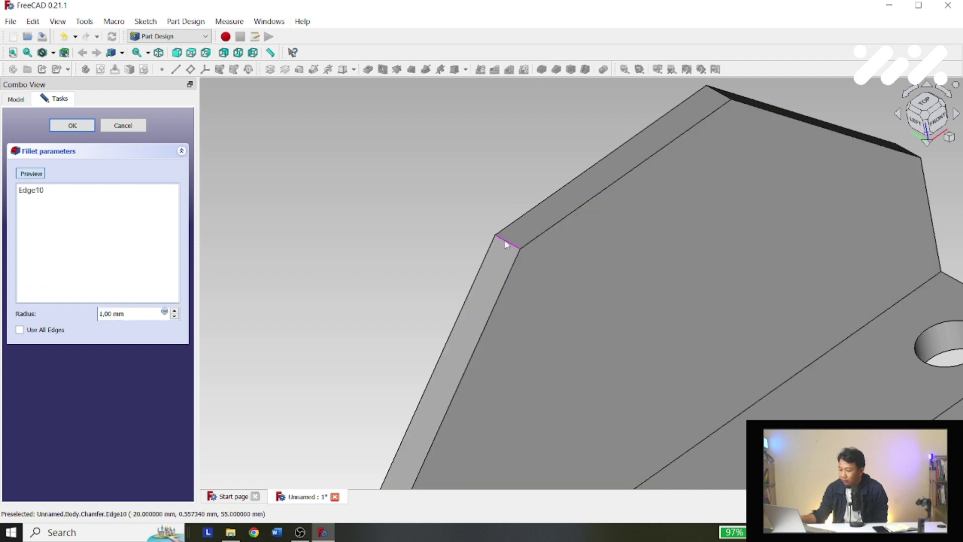
pyautogui.click(721, 96)
pyautogui.scroll(-4, 585, 362)
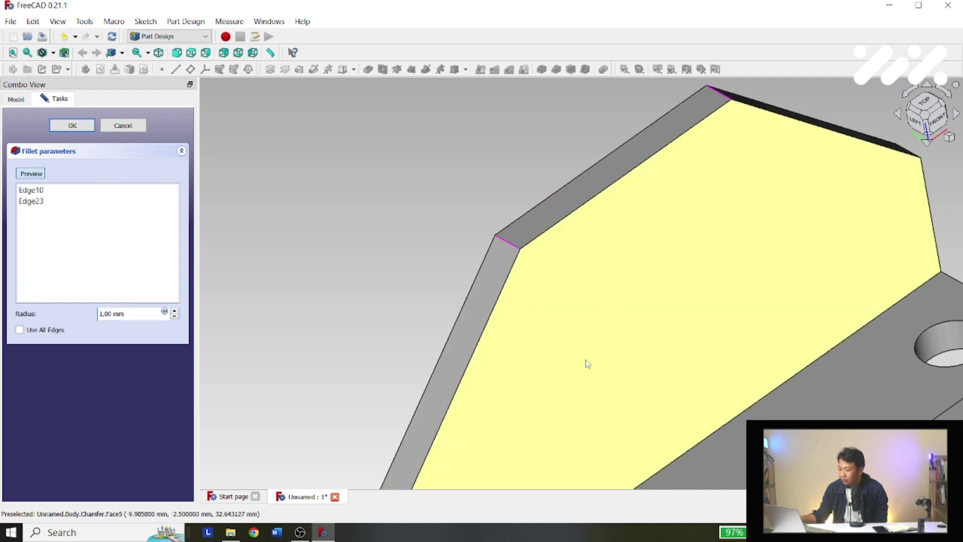
pyautogui.click(458, 463)
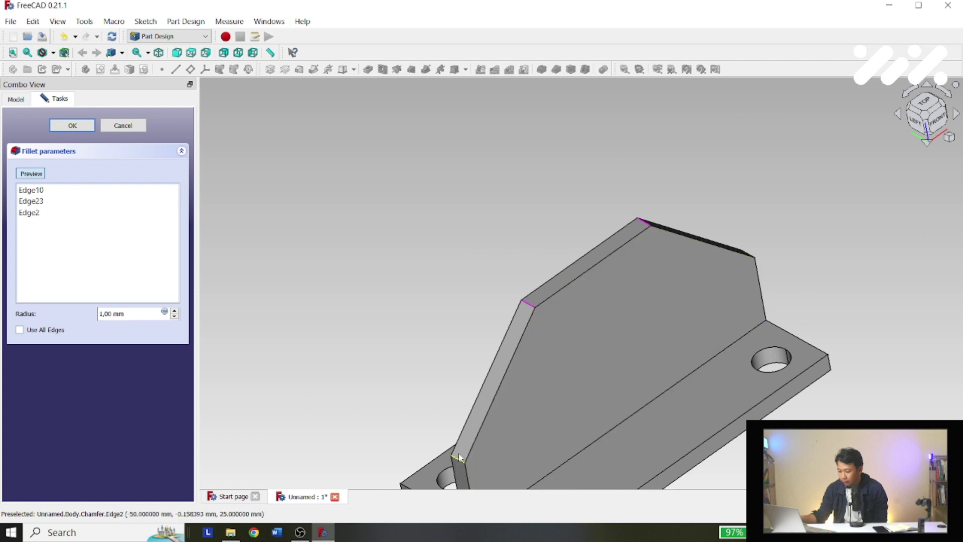
pyautogui.moveTo(652, 305); pyautogui.dragTo(645, 333, button='middle')
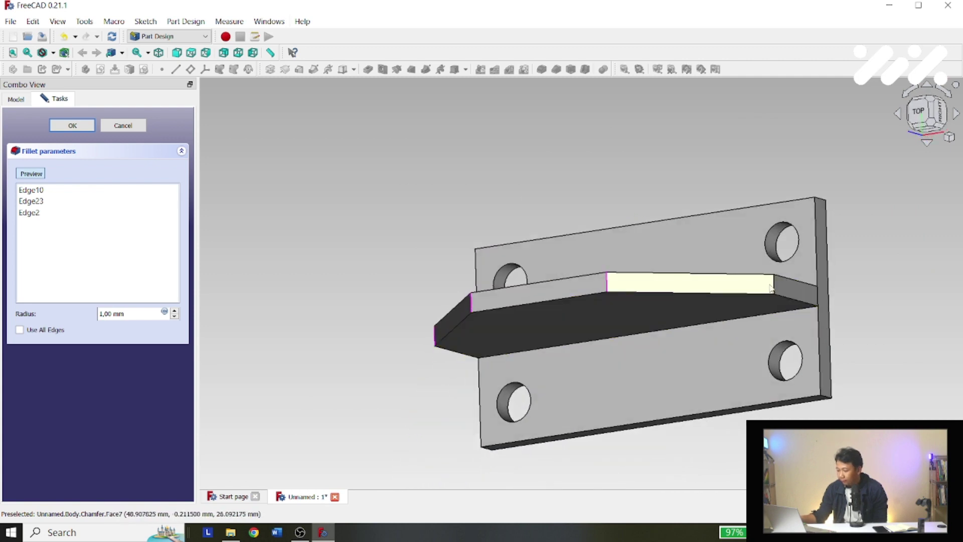
pyautogui.click(775, 289)
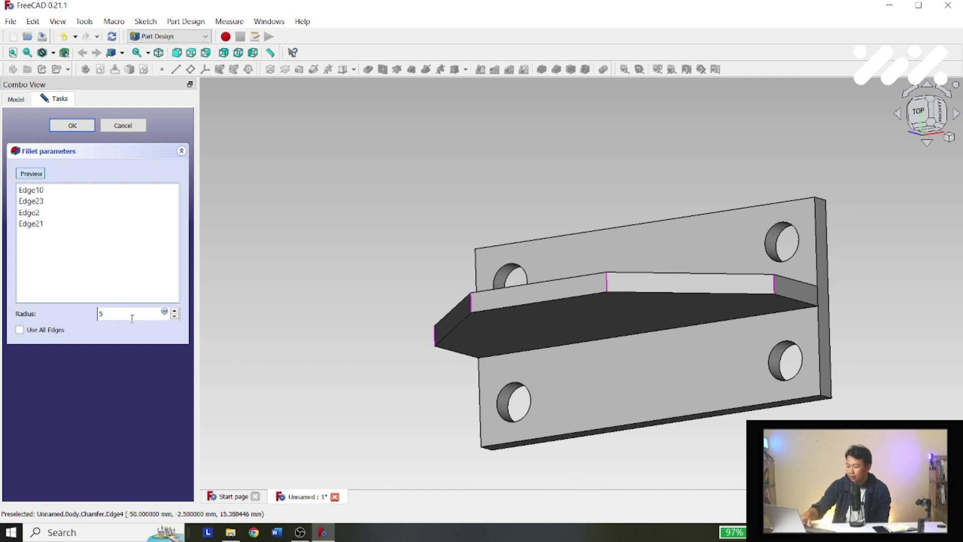
pyautogui.press('Return')
# Examine the rounded upright corners and the base plate from several angles, including the front view.
pyautogui.moveTo(695, 237); pyautogui.dragTo(662, 143, button='middle')
pyautogui.scroll(3, 595, 193)
pyautogui.moveTo(596, 194); pyautogui.dragTo(484, 301, button='middle')
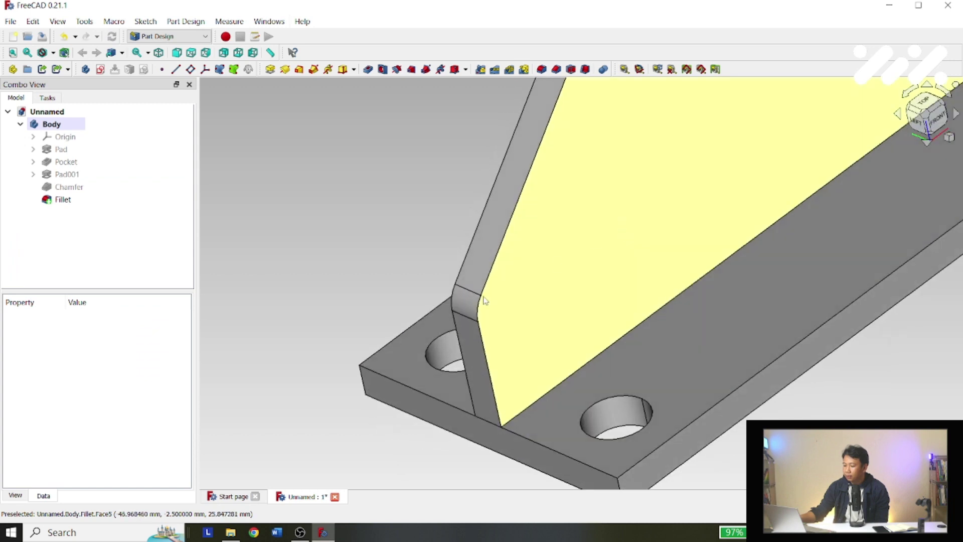
pyautogui.scroll(3, 504, 299)
pyautogui.scroll(-5, 504, 300)
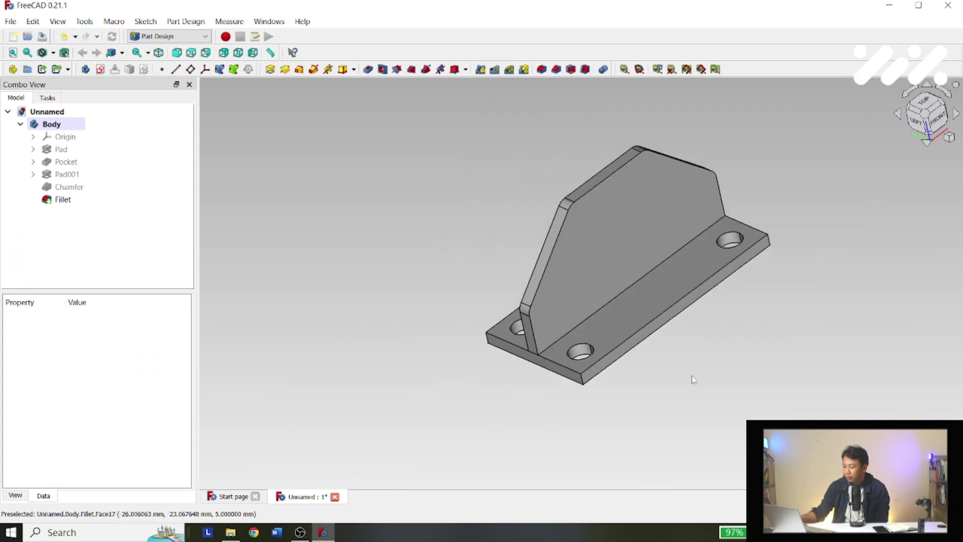
pyautogui.moveTo(692, 378); pyautogui.dragTo(619, 322, button='middle')
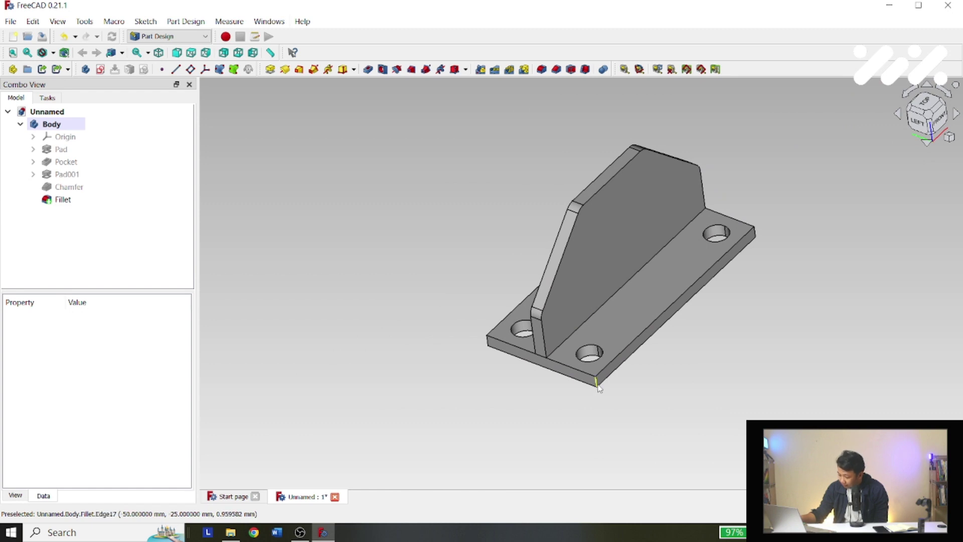
pyautogui.moveTo(595, 319); pyautogui.dragTo(637, 396, button='middle')
pyautogui.moveTo(701, 379); pyautogui.dragTo(450, 359, button='middle')
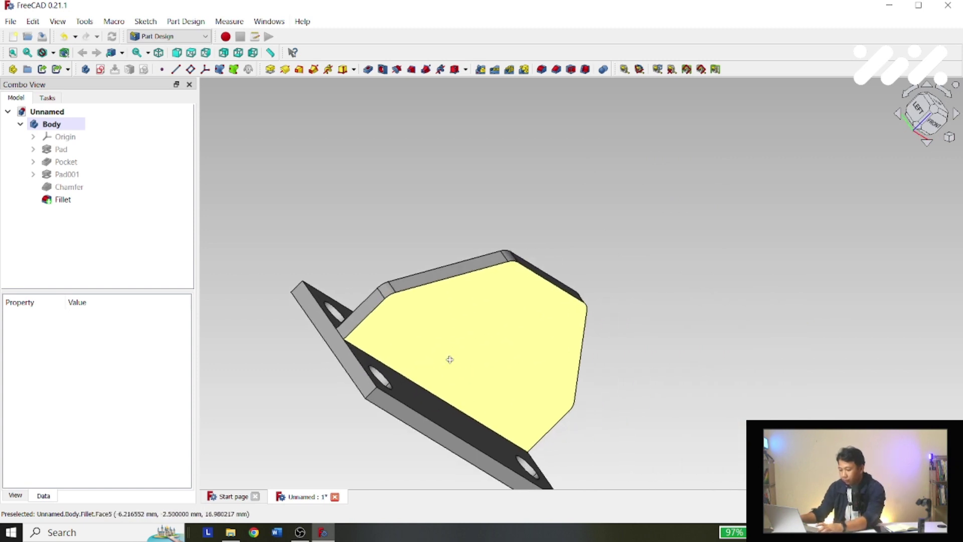
pyautogui.click(938, 131)
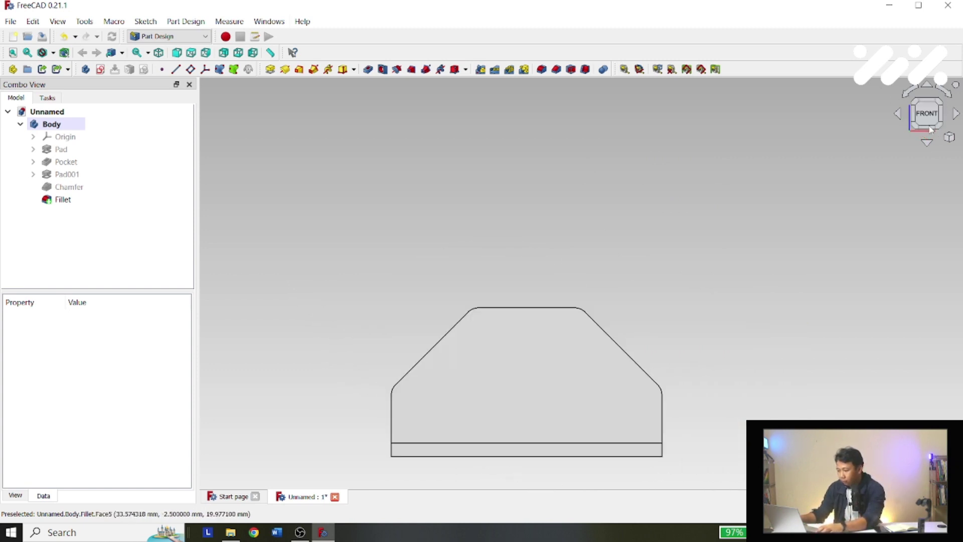
pyautogui.scroll(-3, 488, 369)
pyautogui.moveTo(482, 412); pyautogui.dragTo(505, 444, button='middle')
pyautogui.scroll(-4, 474, 431)
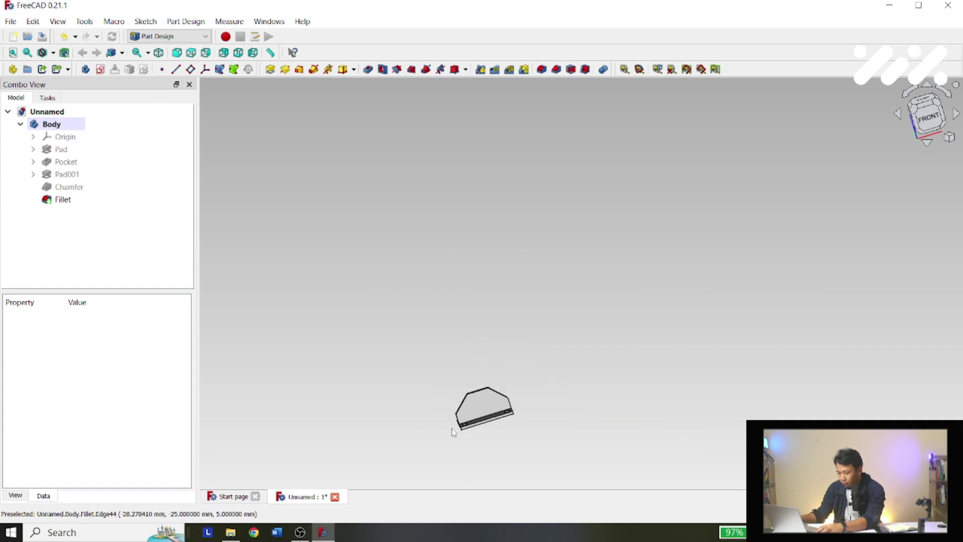
pyautogui.scroll(9, 453, 431)
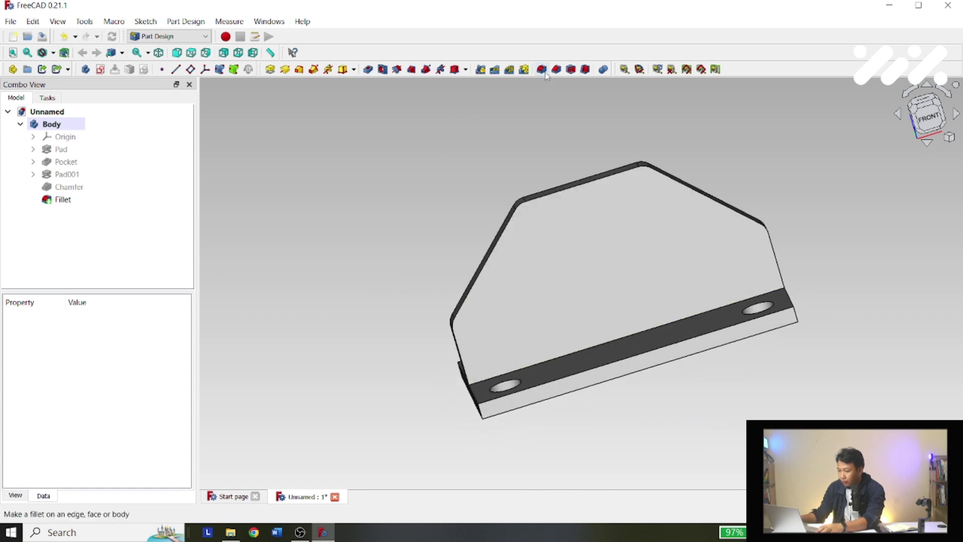
# Fillet the four vertical corner edges of the base plate with a 5 mm radius.
pyautogui.click(479, 414)
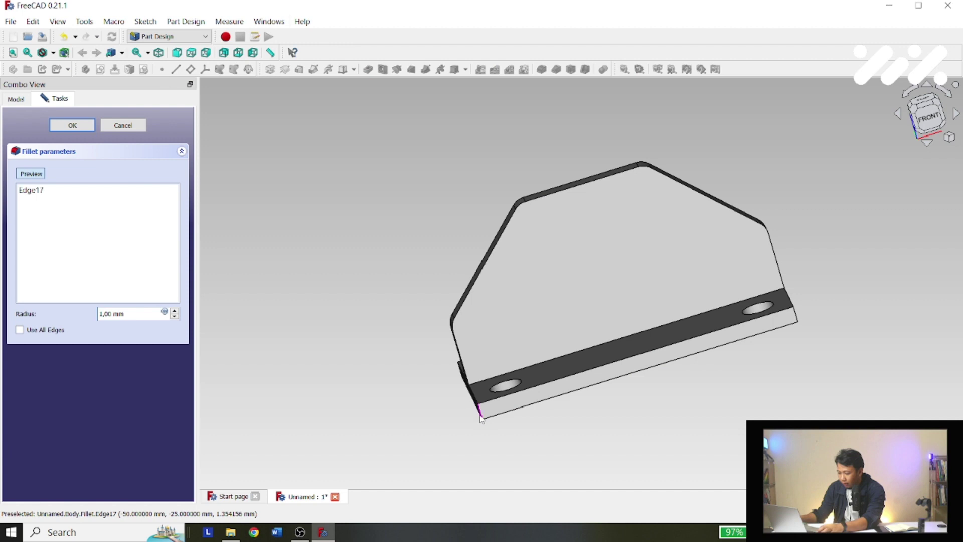
pyautogui.click(798, 317)
pyautogui.moveTo(799, 317); pyautogui.dragTo(501, 284, button='middle')
pyautogui.click(411, 357)
pyautogui.click(490, 267)
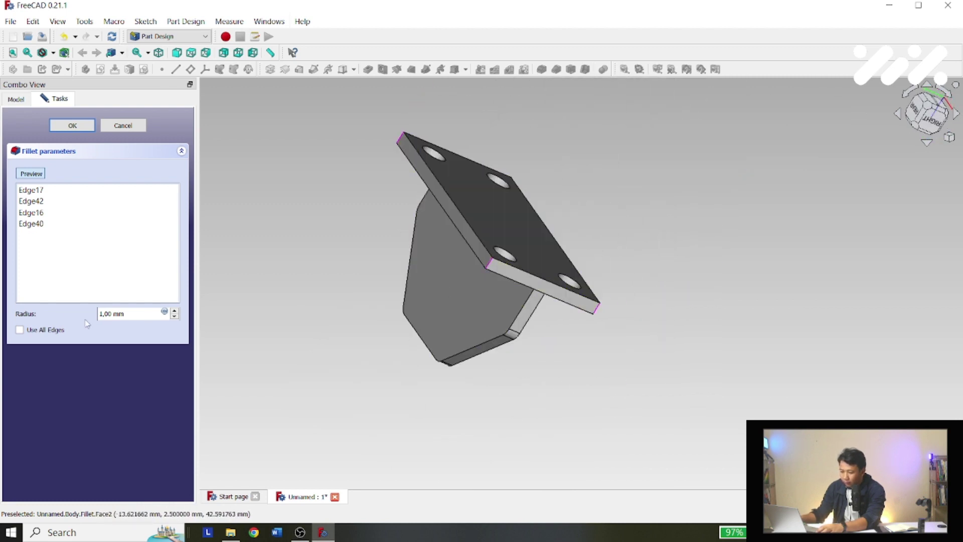
pyautogui.tripleClick(126, 314)
pyautogui.write('5')
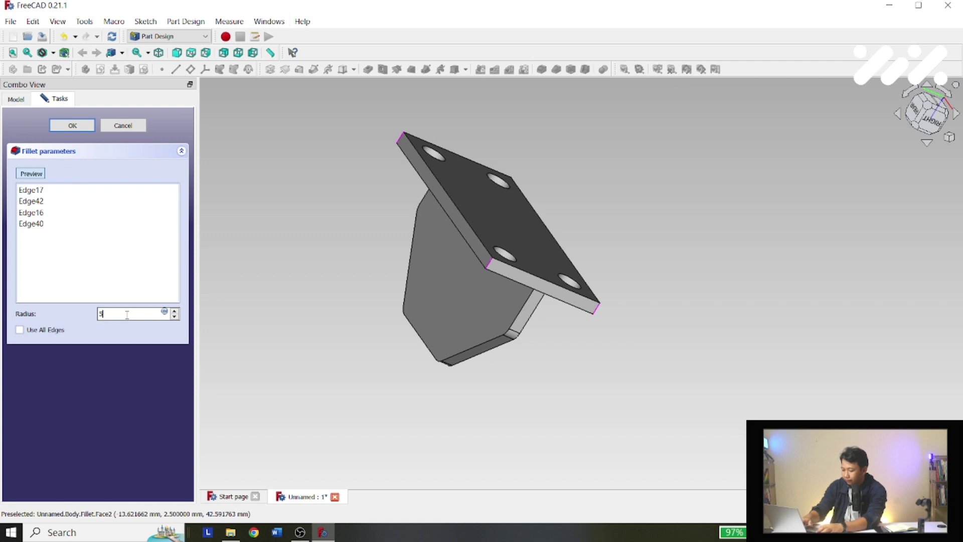
pyautogui.press('Return')
# Fillet the two long edges where the upright meets the base plate with a 3 mm radius.
pyautogui.moveTo(552, 331); pyautogui.dragTo(349, 372, button='middle')
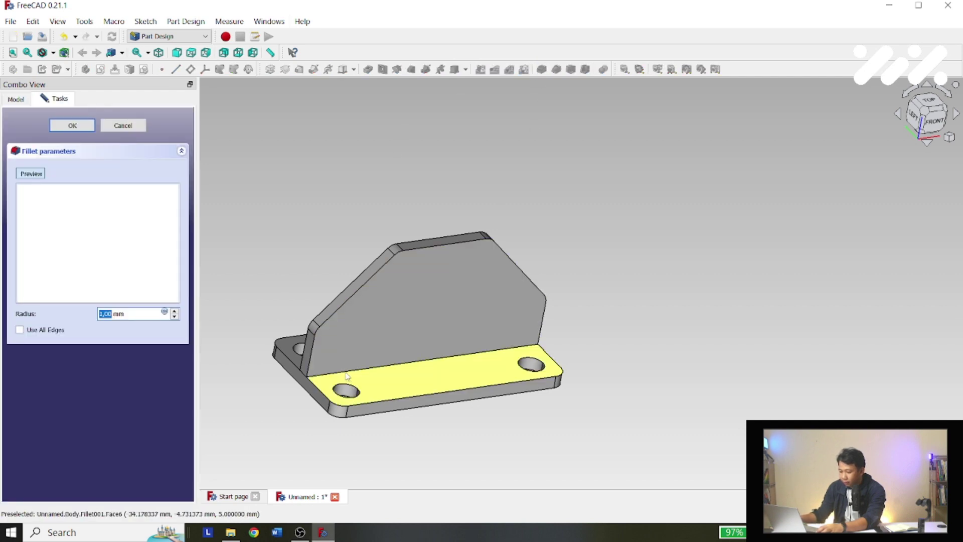
pyautogui.scroll(-6, 341, 373)
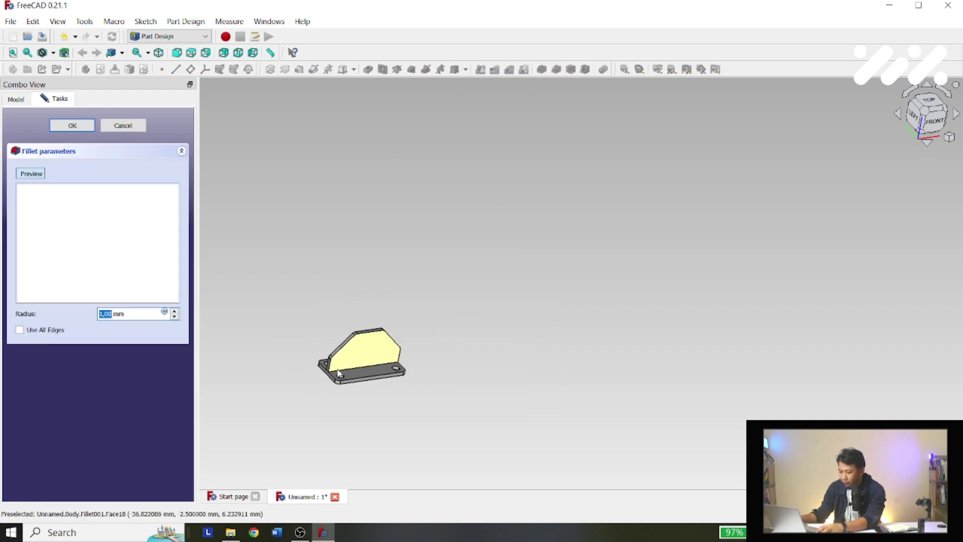
pyautogui.scroll(8, 339, 374)
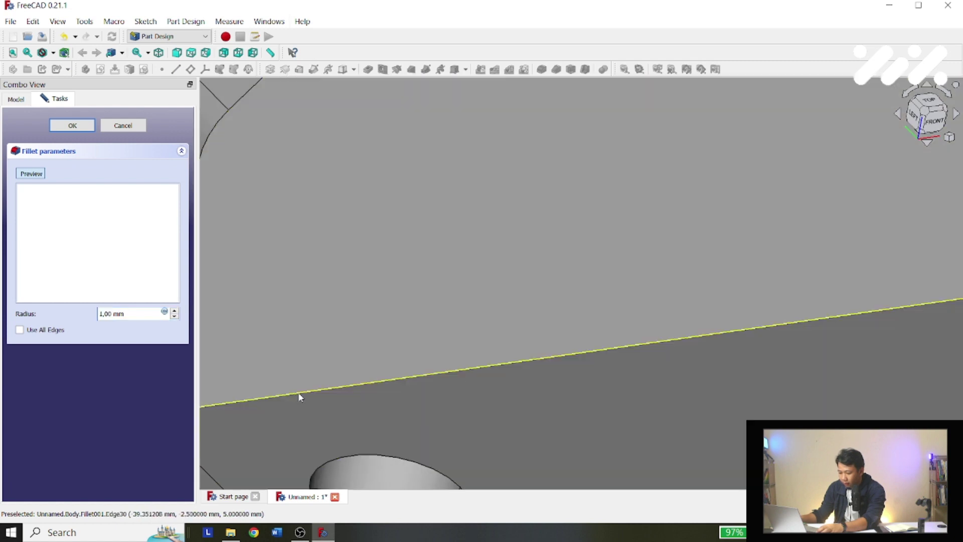
pyautogui.click(299, 397)
pyautogui.scroll(-5, 338, 400)
pyautogui.moveTo(370, 361); pyautogui.dragTo(308, 352, button='middle')
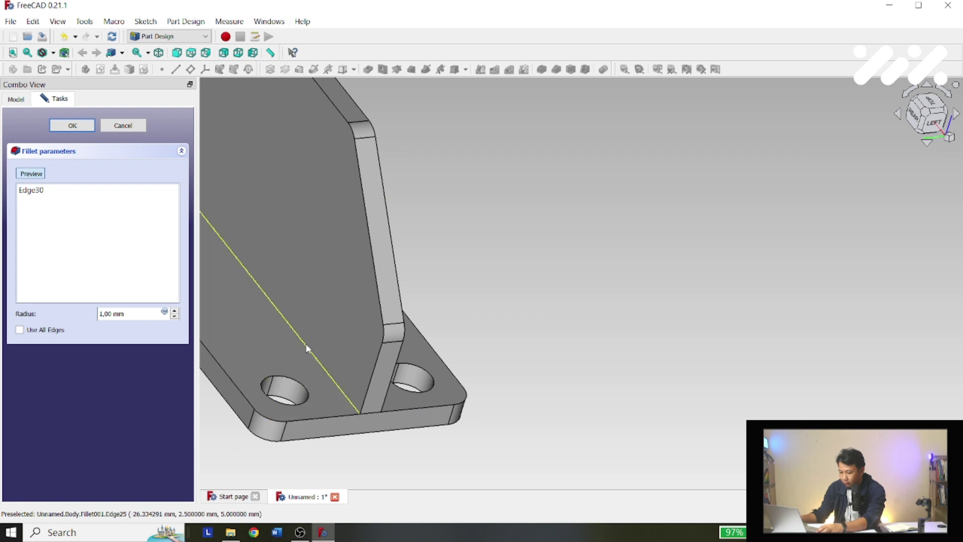
pyautogui.click(305, 344)
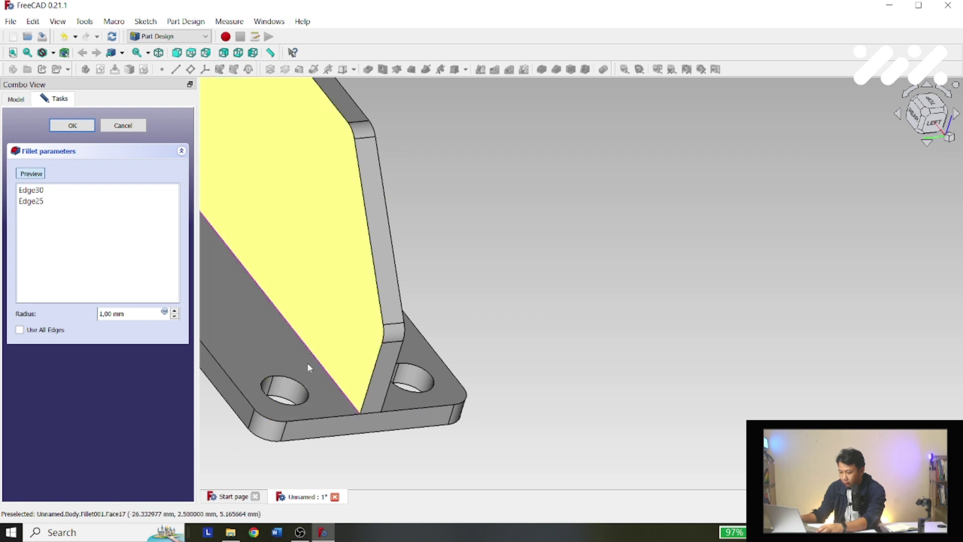
pyautogui.tripleClick(133, 318)
pyautogui.write('5')
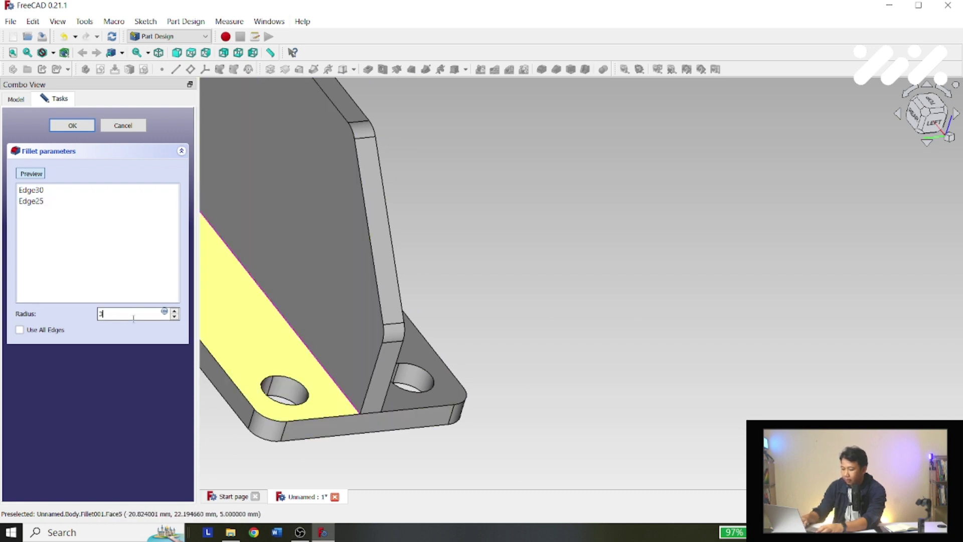
pyautogui.press('Return')
# Start a sketch on the upright's front face and draw a circle about 34 mm in diameter, centred on the vertical axis.
pyautogui.scroll(-5, 402, 424)
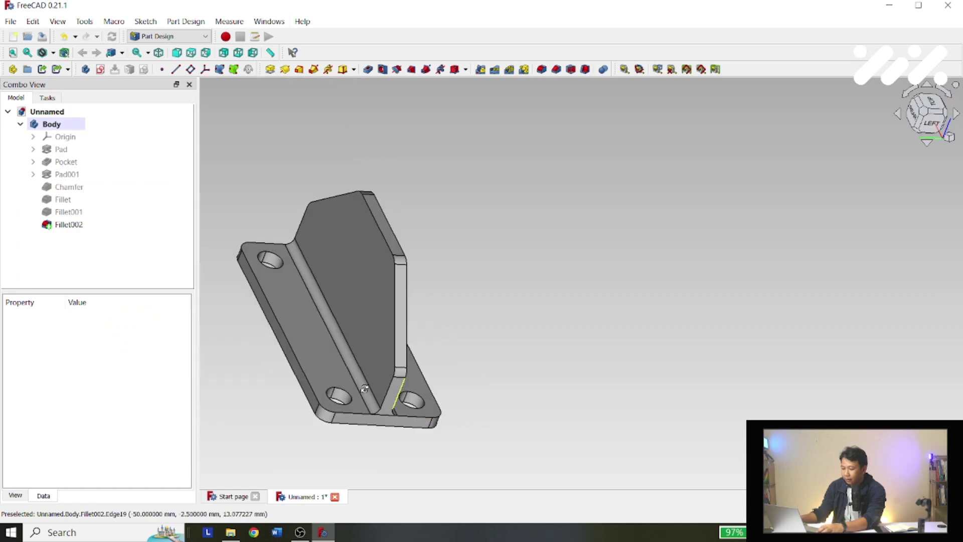
pyautogui.moveTo(402, 424); pyautogui.dragTo(389, 243, button='middle')
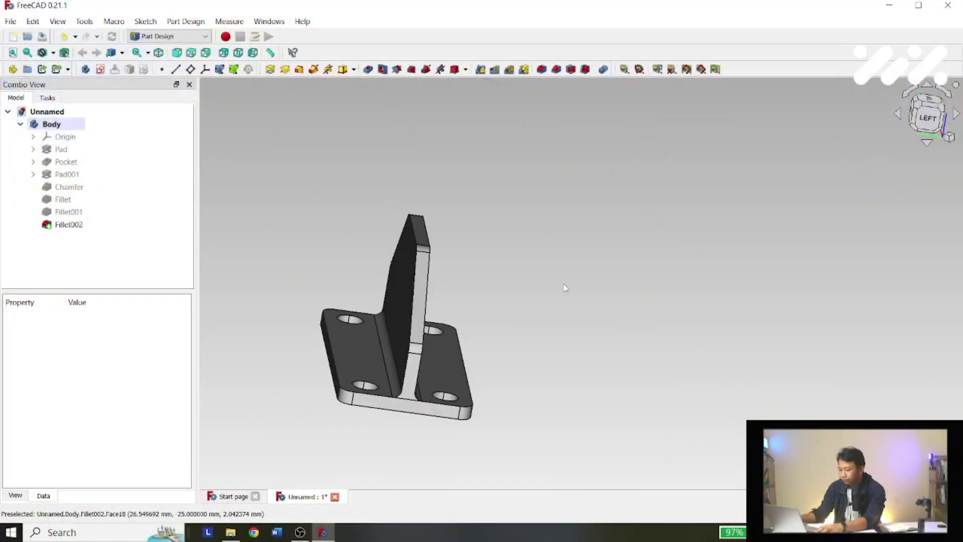
pyautogui.moveTo(566, 287); pyautogui.dragTo(416, 281, button='middle')
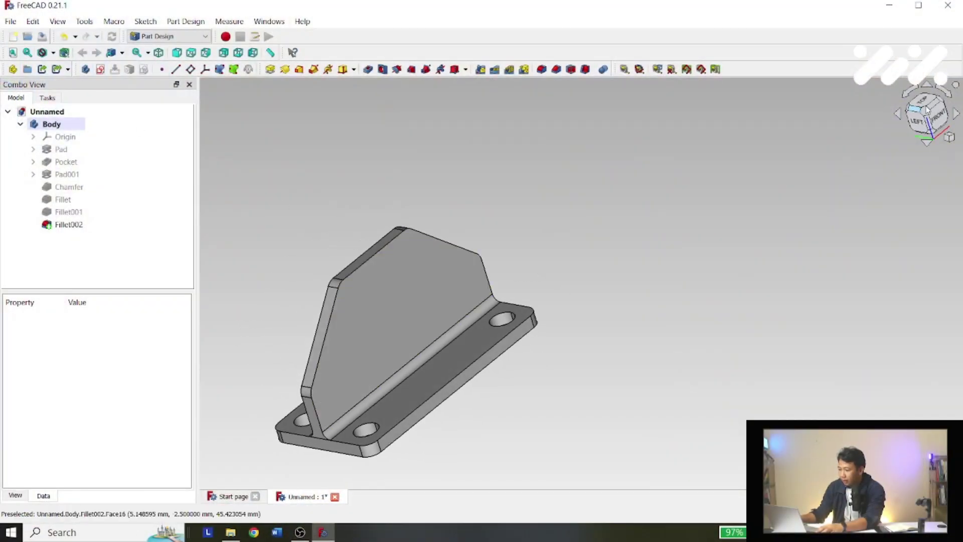
pyautogui.click(941, 114)
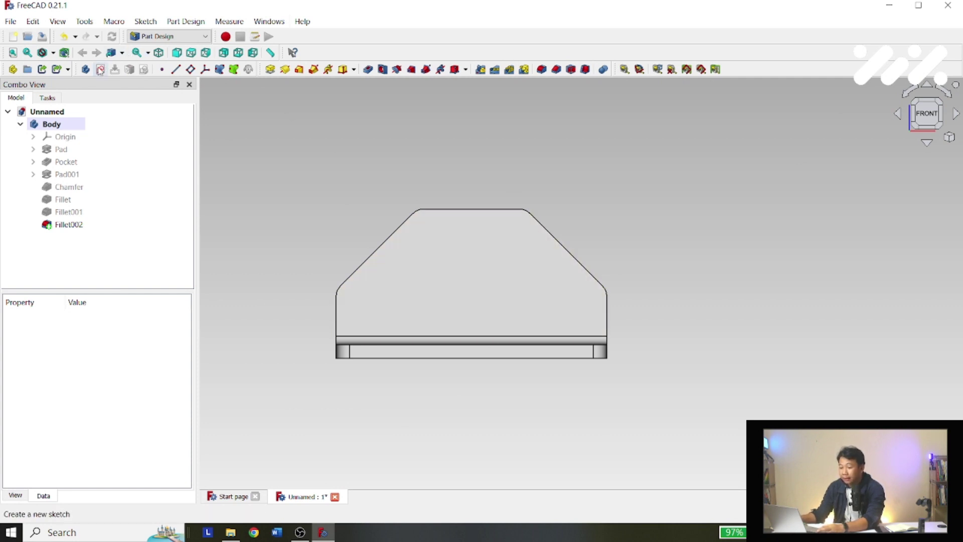
pyautogui.click(100, 70)
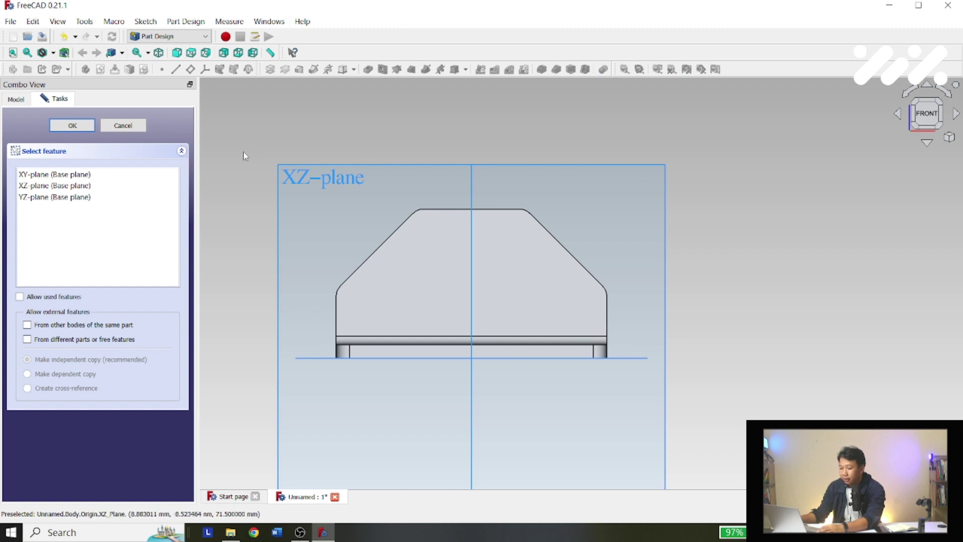
pyautogui.click(123, 125)
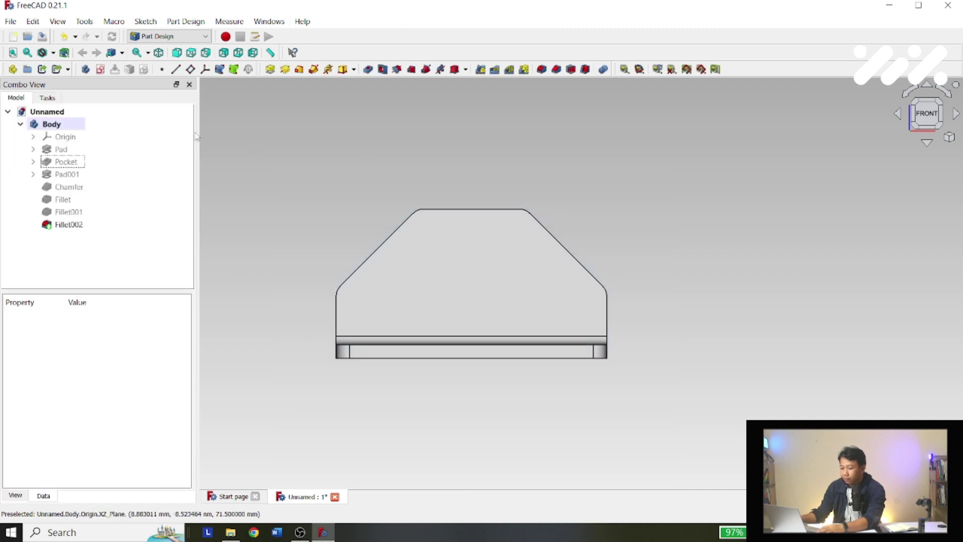
pyautogui.click(506, 265)
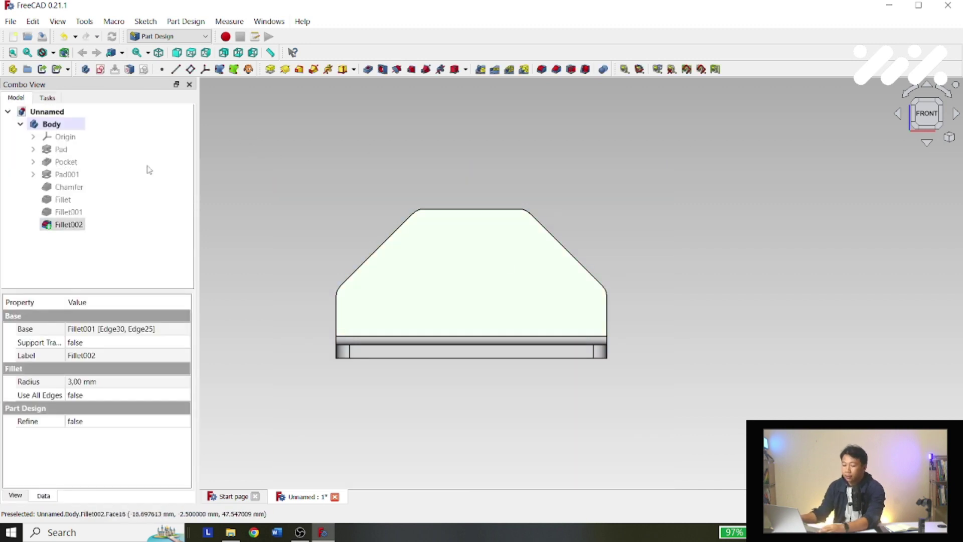
pyautogui.click(100, 70)
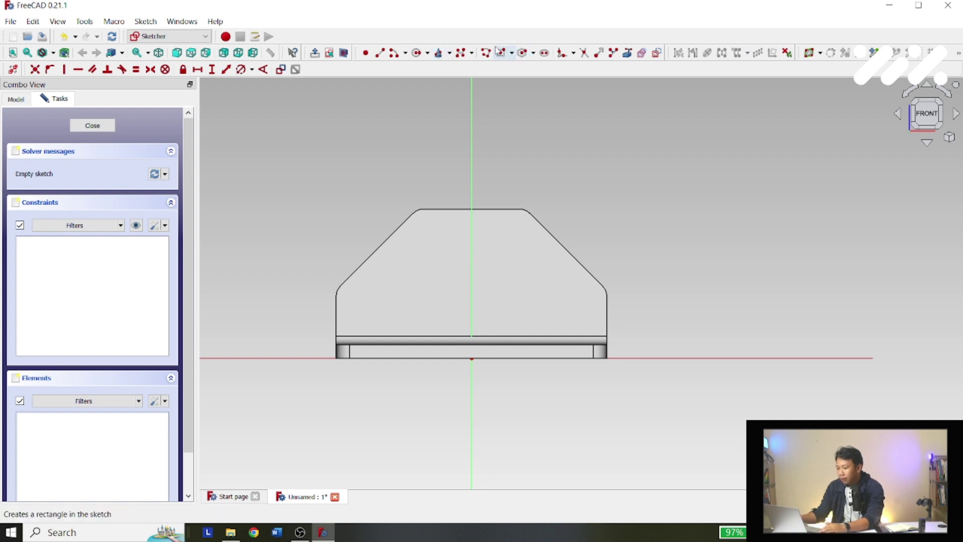
pyautogui.click(416, 52)
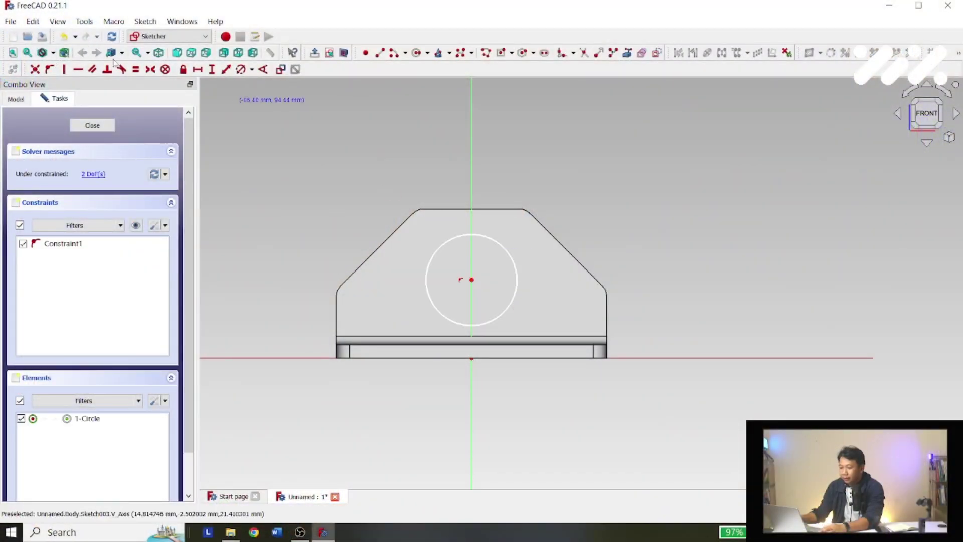
# Constrain the circle's diameter to 40 mm.
pyautogui.click(241, 69)
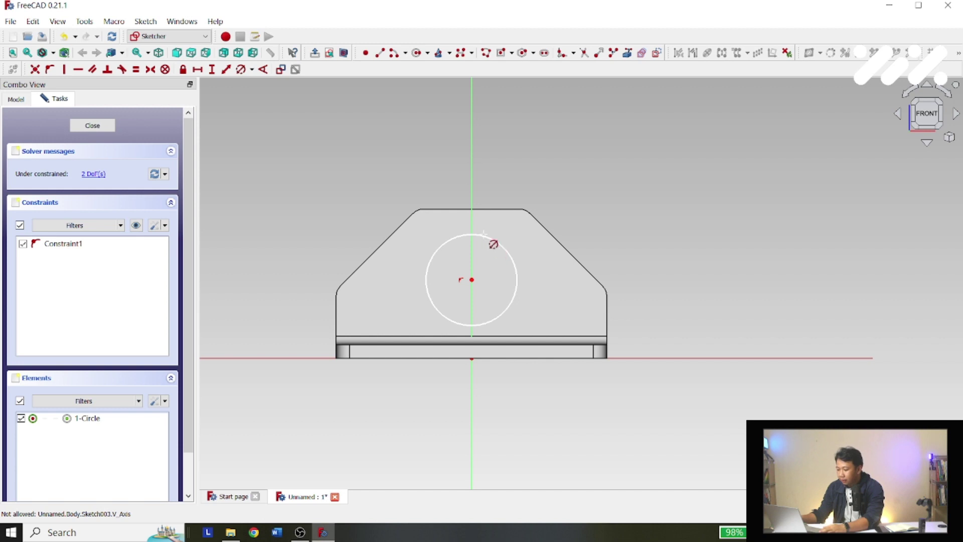
pyautogui.click(483, 235)
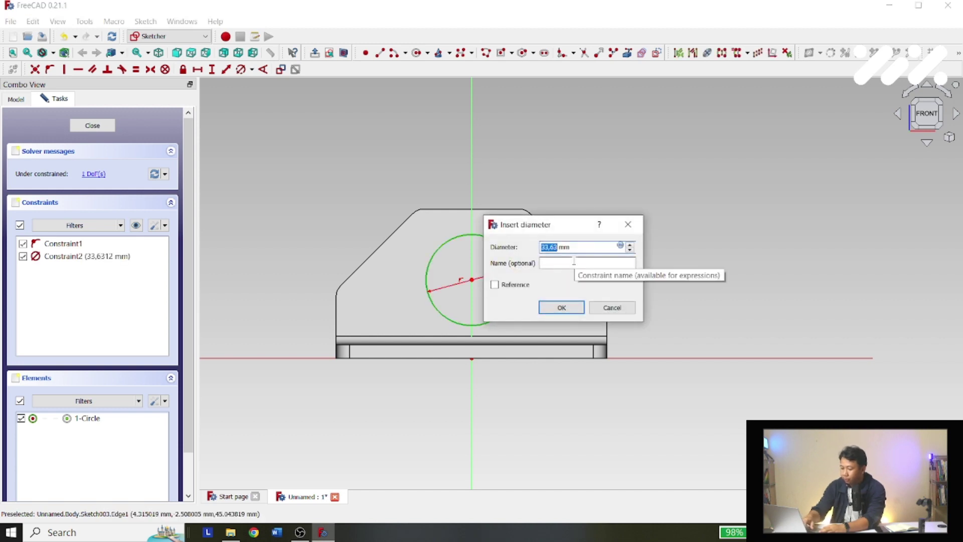
pyautogui.press('Return')
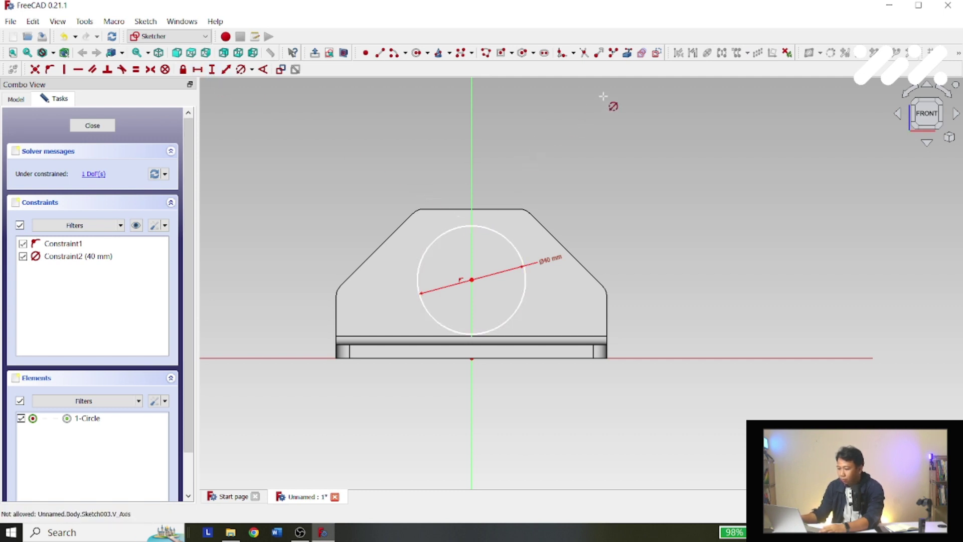
# Constrain the circle's centre 25 mm vertically below a referenced corner point on the upright's top edge, and finish the sketch.
pyautogui.click(520, 209)
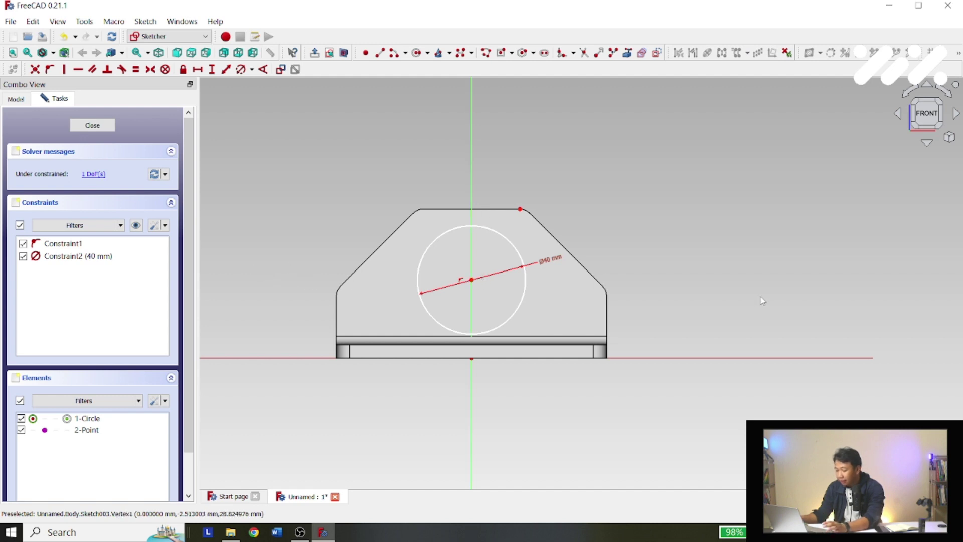
pyautogui.click(213, 70)
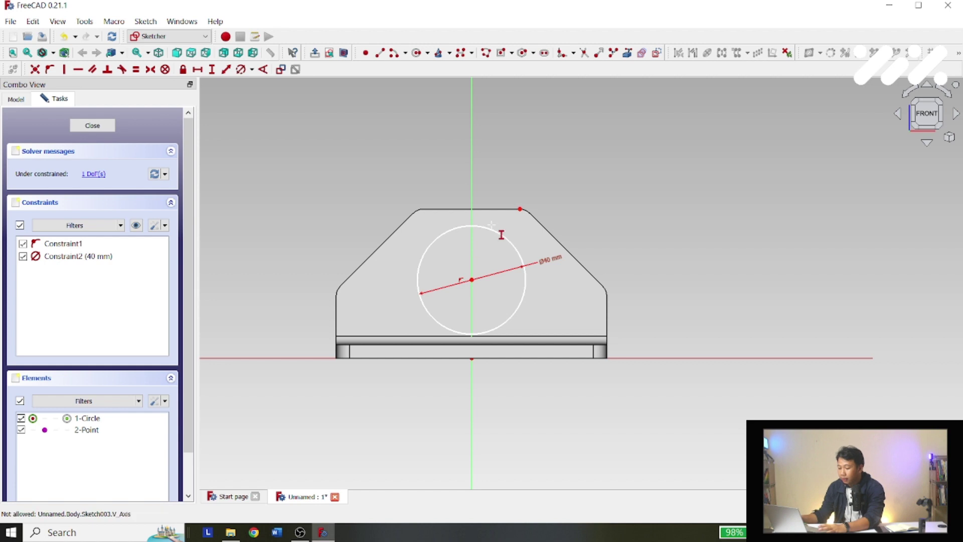
pyautogui.click(521, 209)
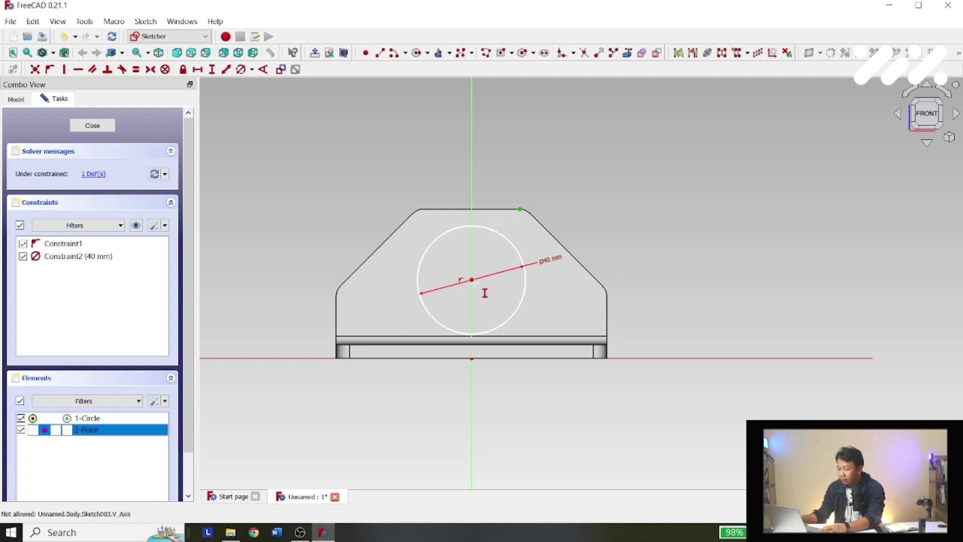
pyautogui.click(472, 280)
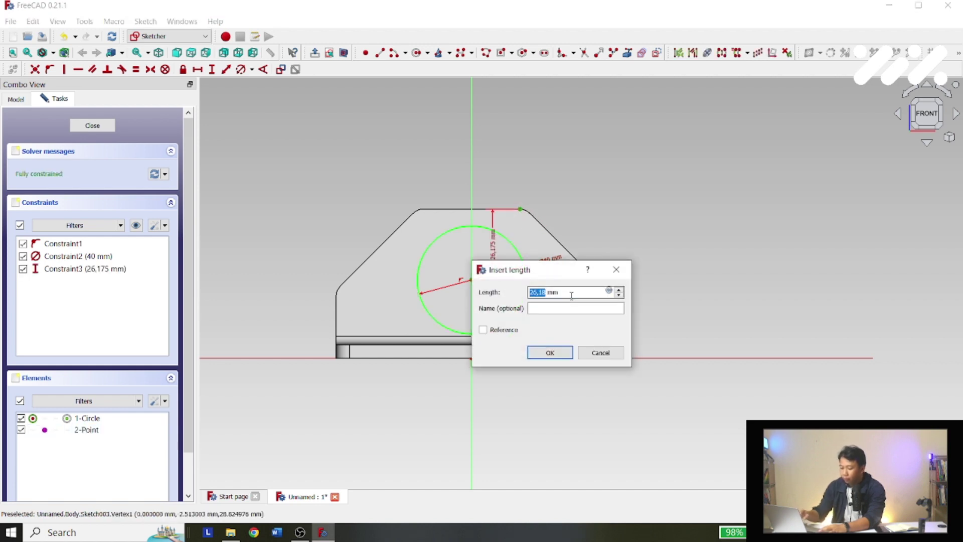
pyautogui.write('25')
pyautogui.press('Return')
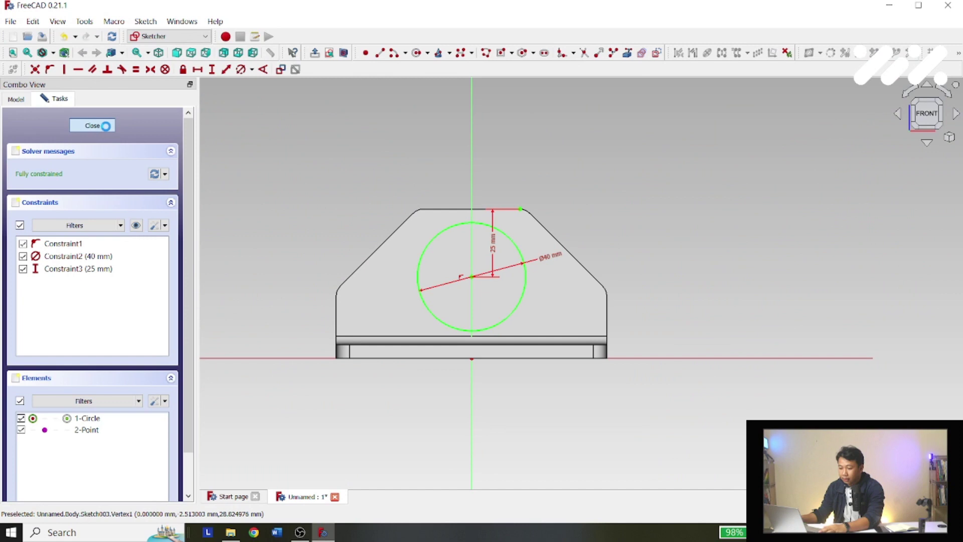
pyautogui.click(92, 125)
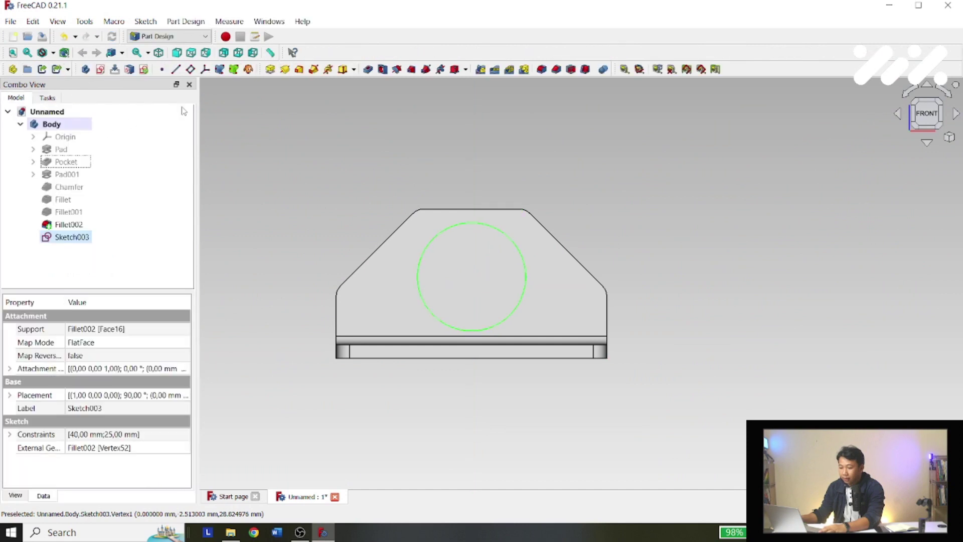
# Pocket the circle through all of the upright.
pyautogui.click(362, 70)
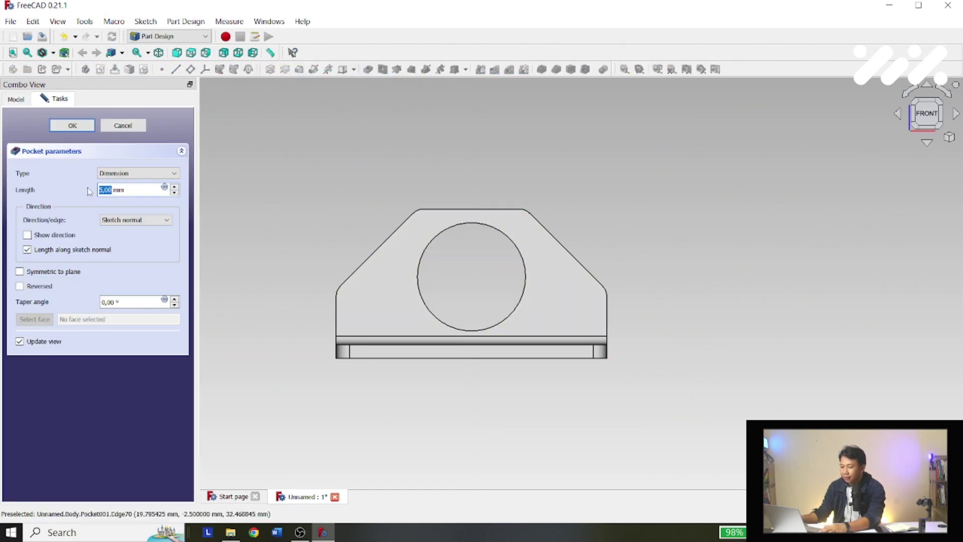
pyautogui.click(119, 176)
pyautogui.click(115, 189)
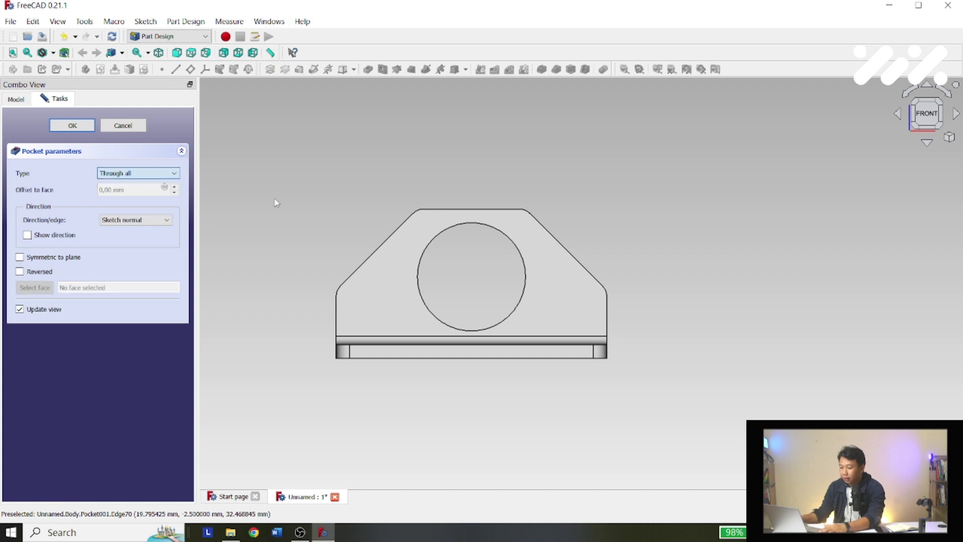
pyautogui.click(73, 126)
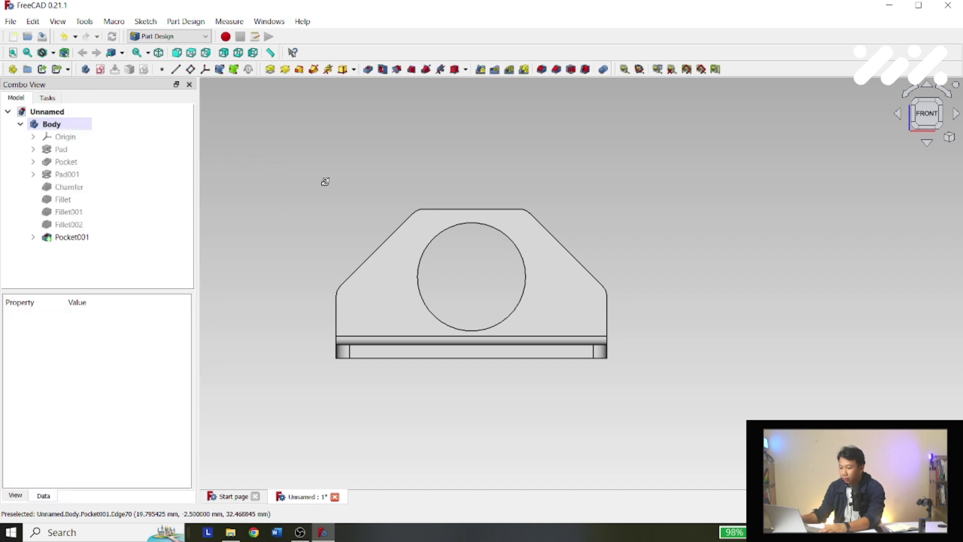
# Fit the whole bracket in an isometric view and save the document as "ddkn bearing2".
pyautogui.moveTo(325, 182); pyautogui.dragTo(569, 95, button='middle')
pyautogui.scroll(-5, 372, 131)
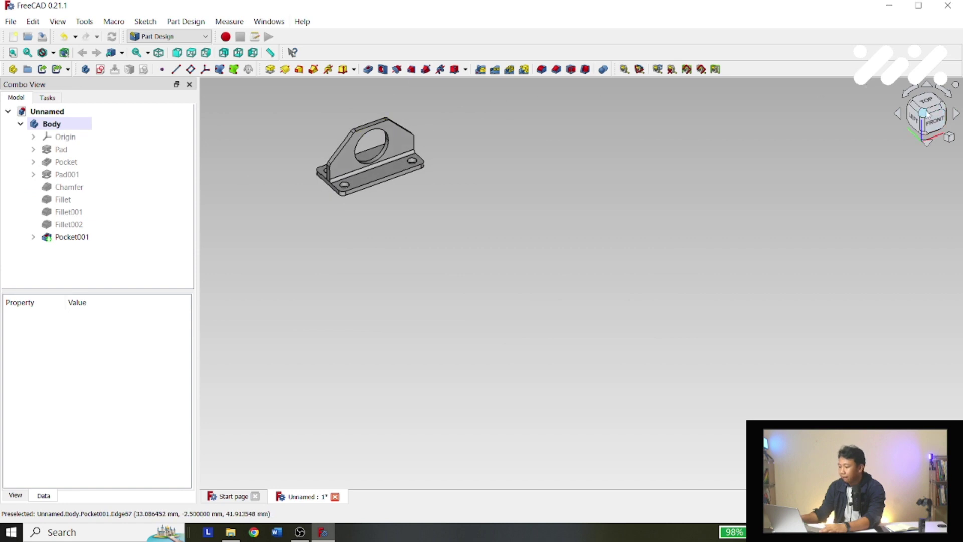
pyautogui.click(925, 113)
pyautogui.scroll(-2, 323, 195)
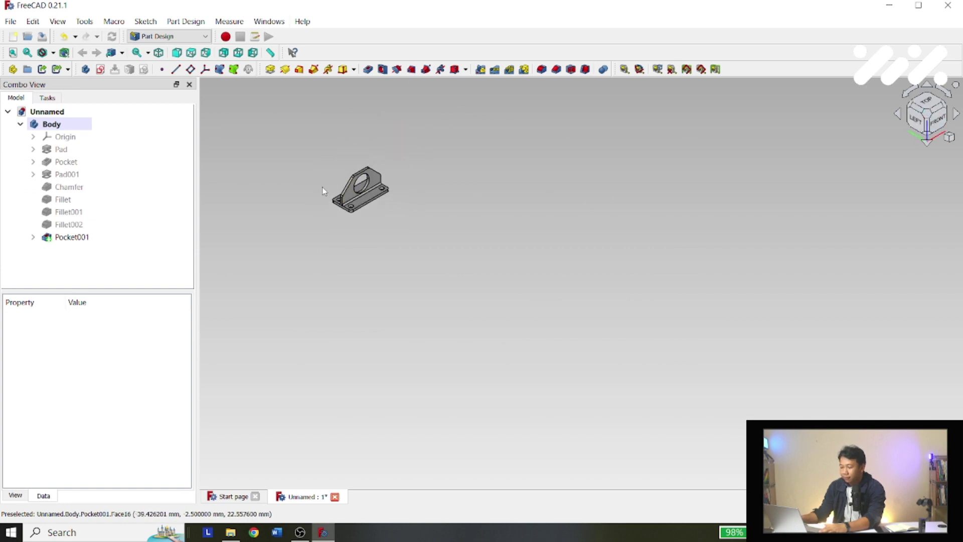
pyautogui.click(13, 52)
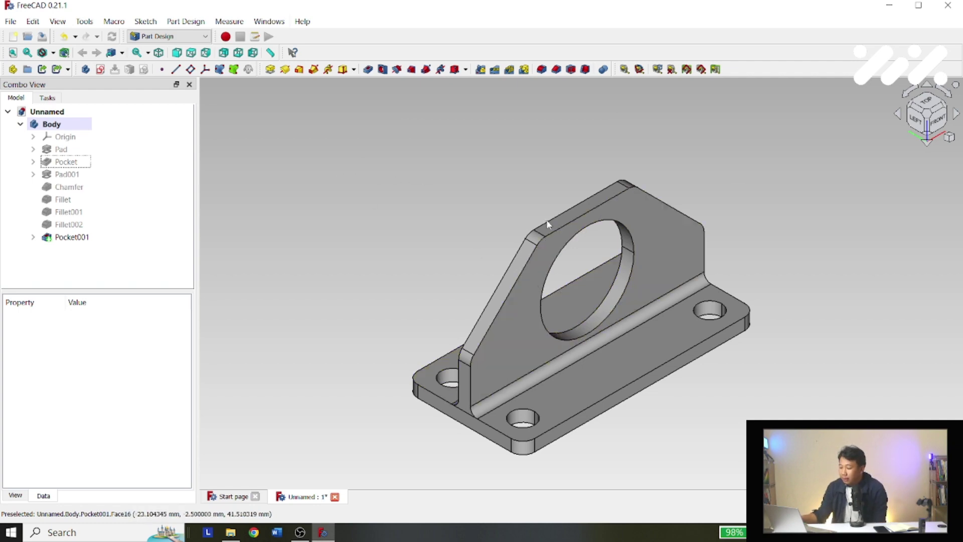
pyautogui.click(10, 22)
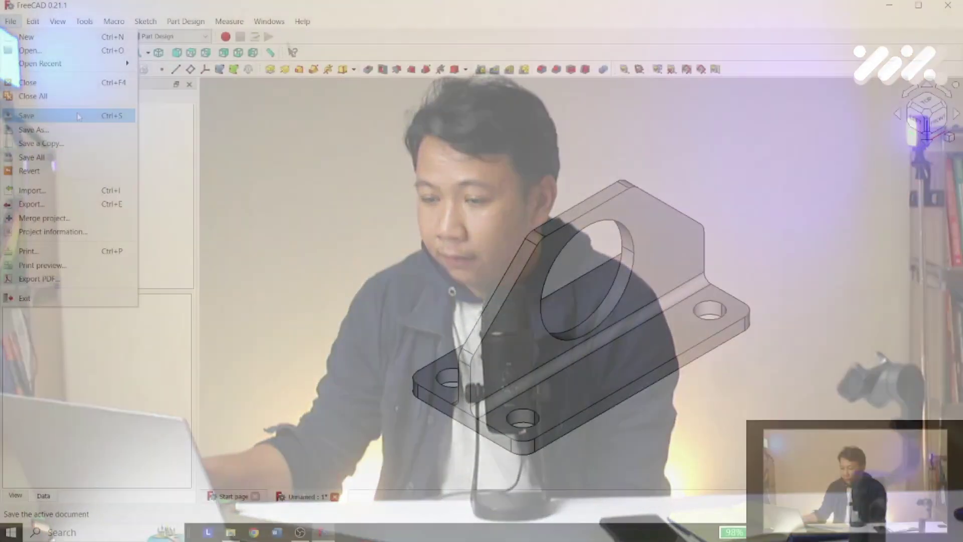
pyautogui.click(81, 115)
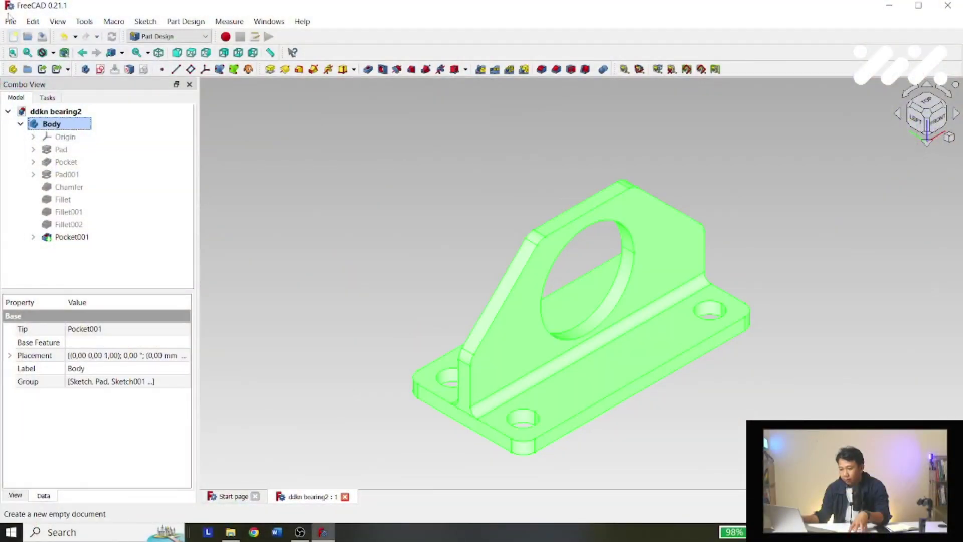
# Start exporting the bracket body and choose STL Mesh (*.stl *.ast) as the file format.
pyautogui.click(11, 21)
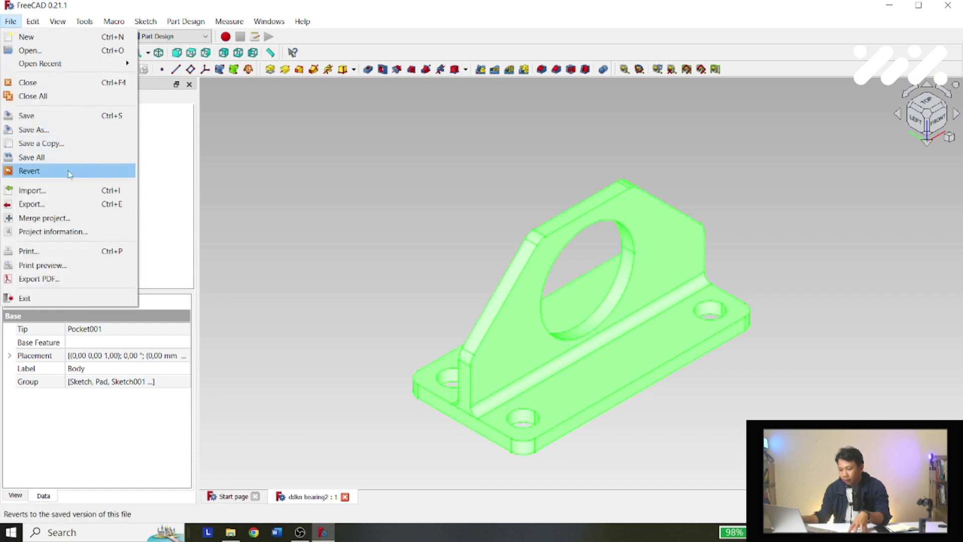
pyautogui.click(31, 204)
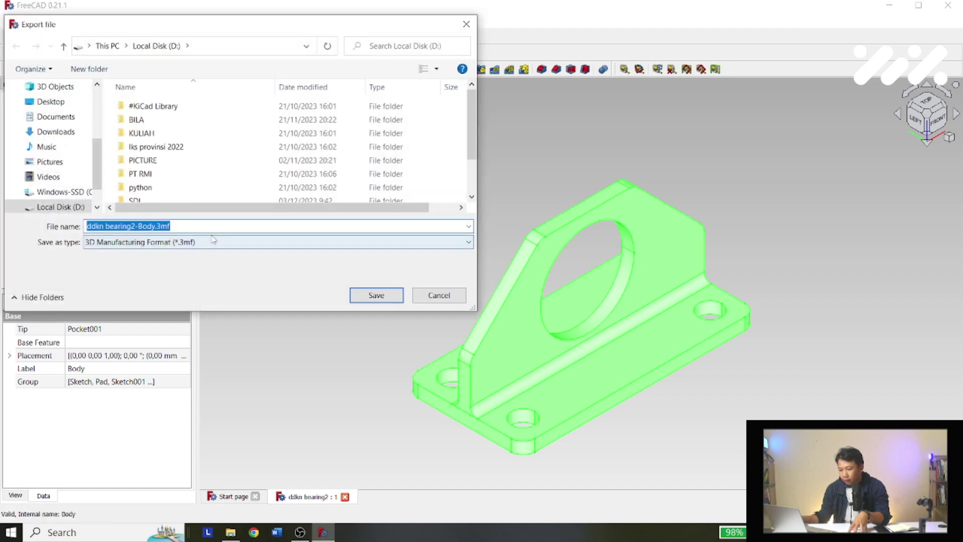
pyautogui.click(203, 244)
pyautogui.click(203, 243)
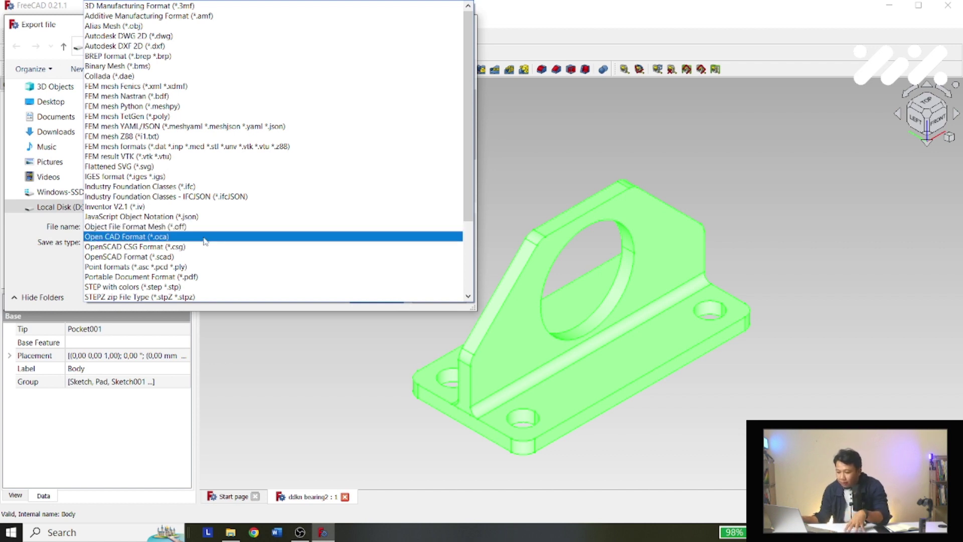
pyautogui.scroll(-1, 211, 278)
pyautogui.scroll(-3, 211, 278)
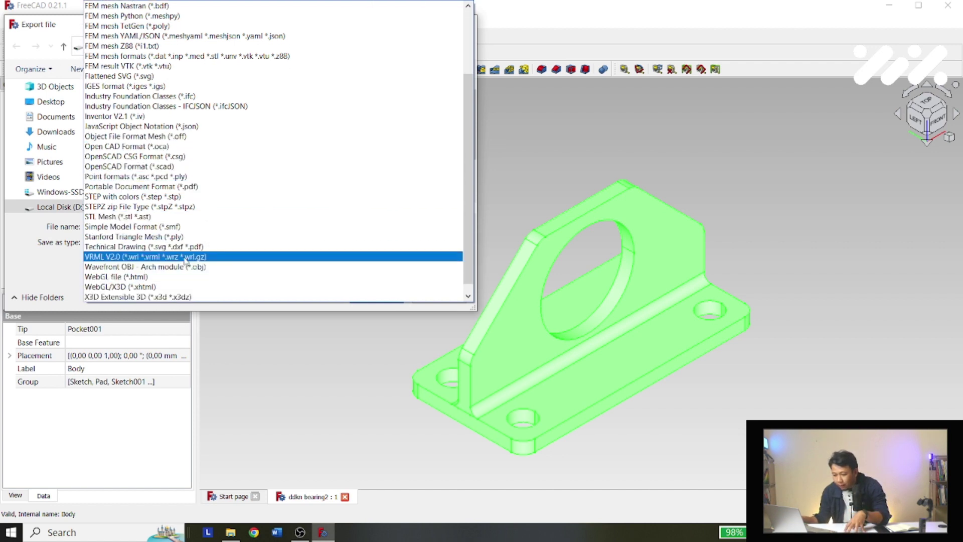
pyautogui.scroll(2, 185, 261)
pyautogui.click(186, 275)
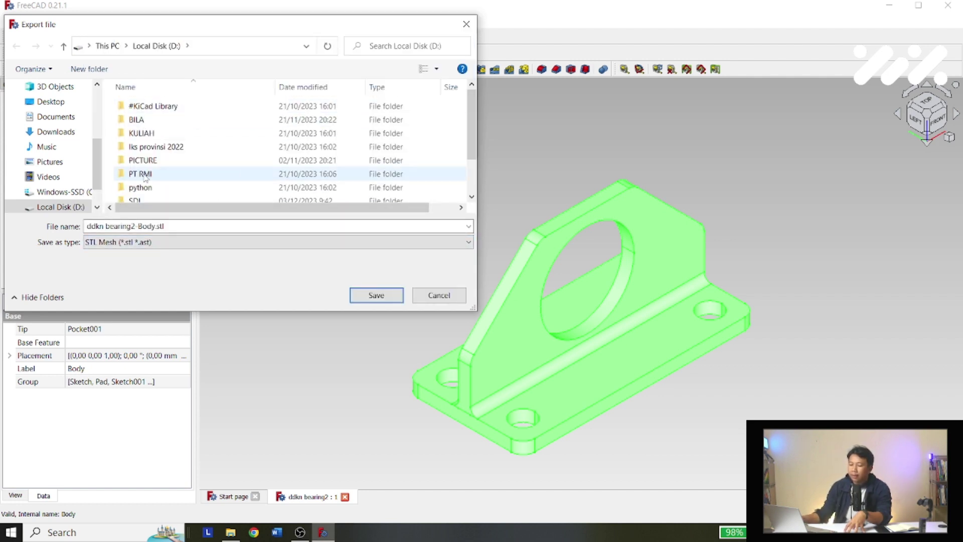
# Export "ddkn bearing2-Body.stl" into the SDI folder on Local Disk (D:).
pyautogui.scroll(-1, 165, 176)
pyautogui.click(135, 157)
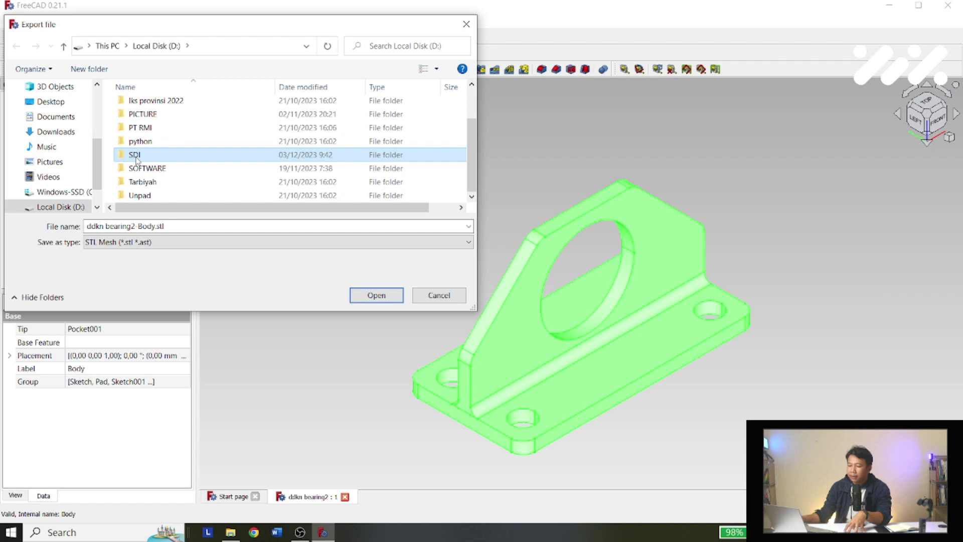
pyautogui.doubleClick(136, 155)
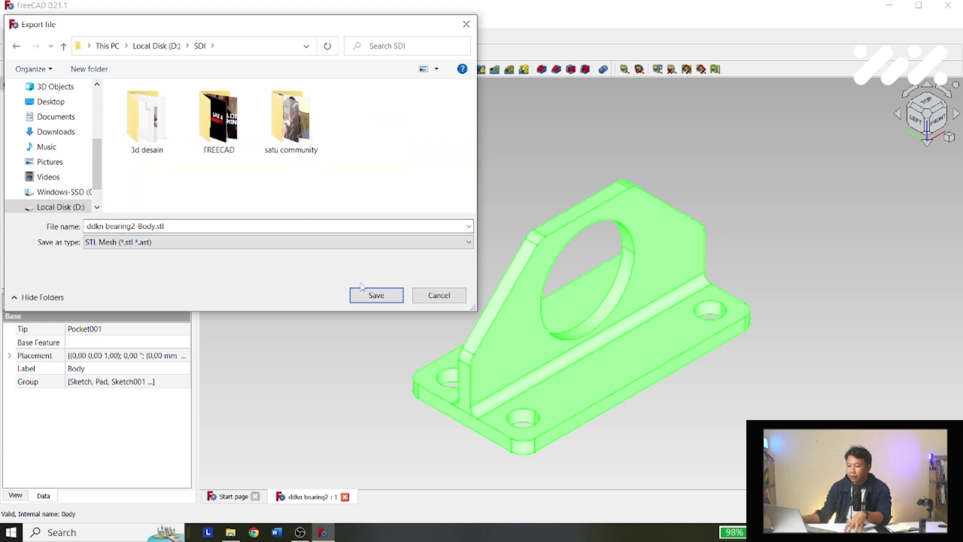